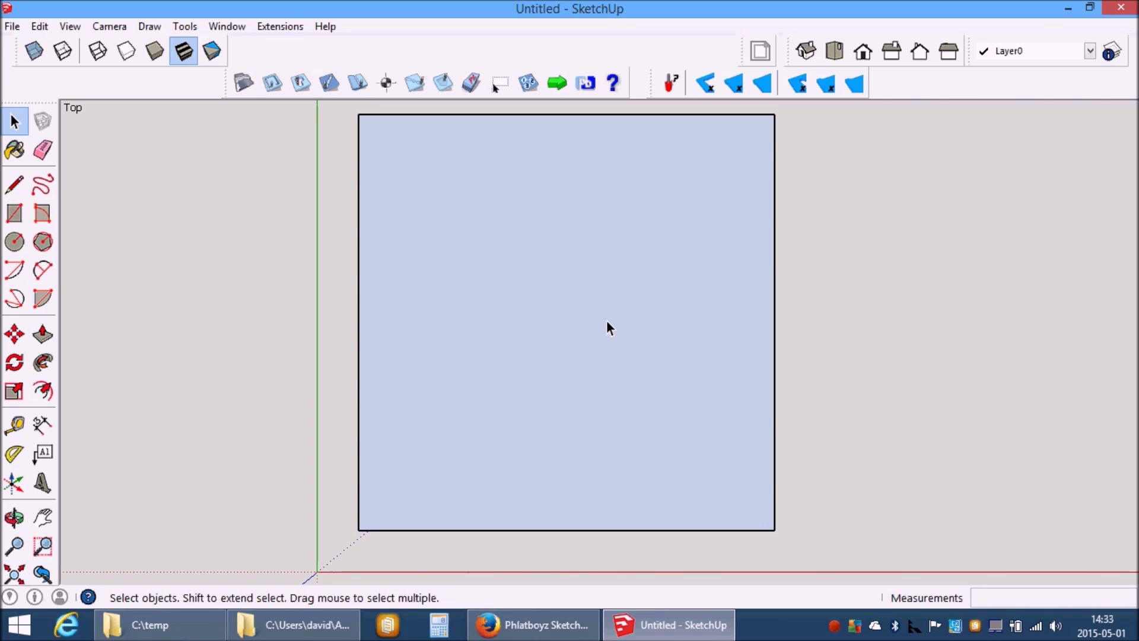
middle_drag(577, 348, 622, 29)
middle_drag(521, 433, 506, 531)
middle_drag(558, 372, 536, 536)
click(273, 82)
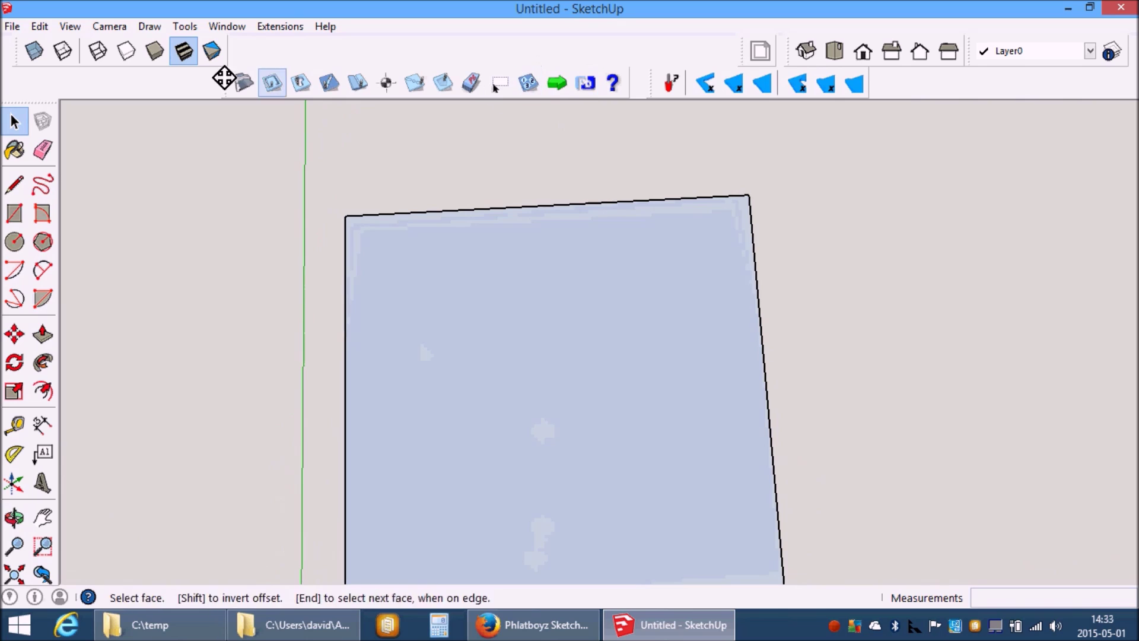
click(837, 54)
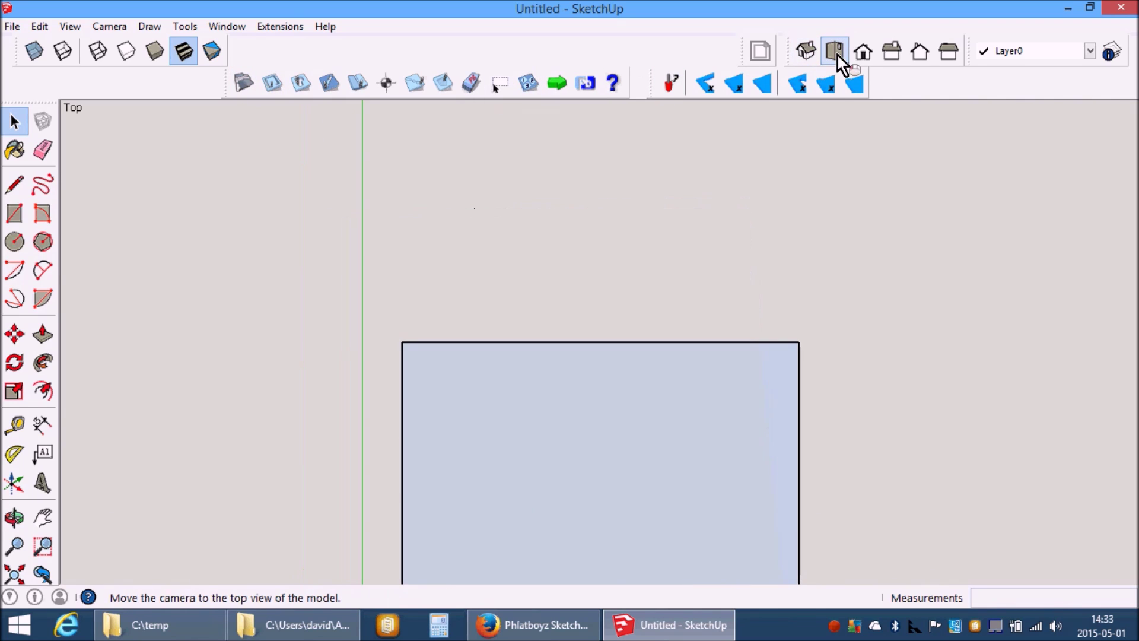
scroll(596, 153, down, 2)
scroll(593, 153, down, 2)
scroll(617, 338, up, 3)
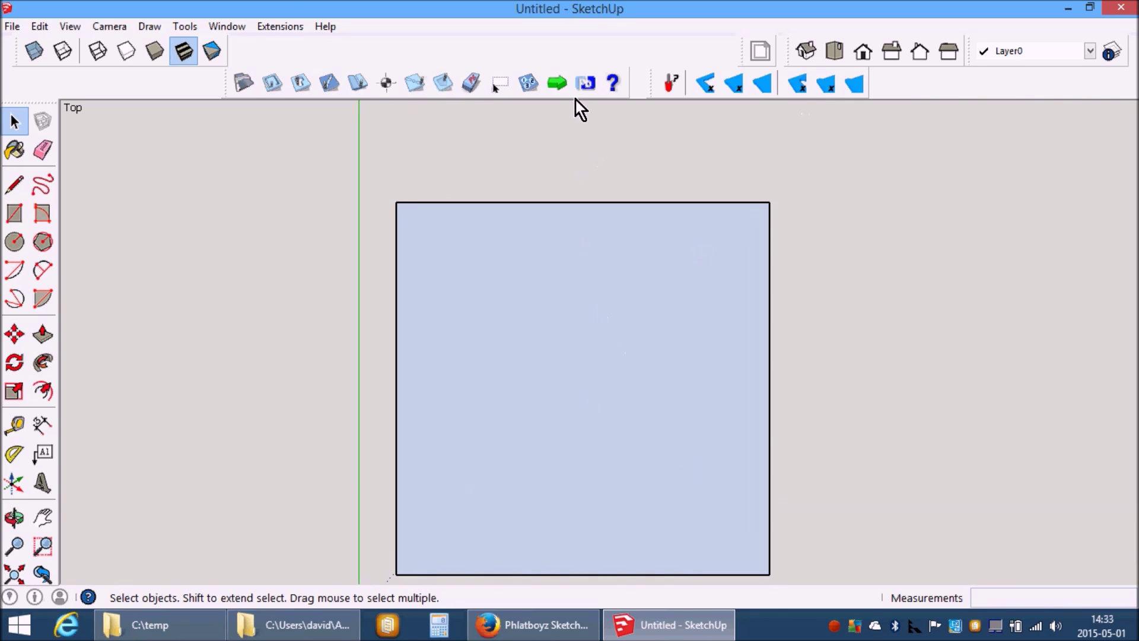
scroll(570, 116, down, 1)
scroll(570, 348, up, 2)
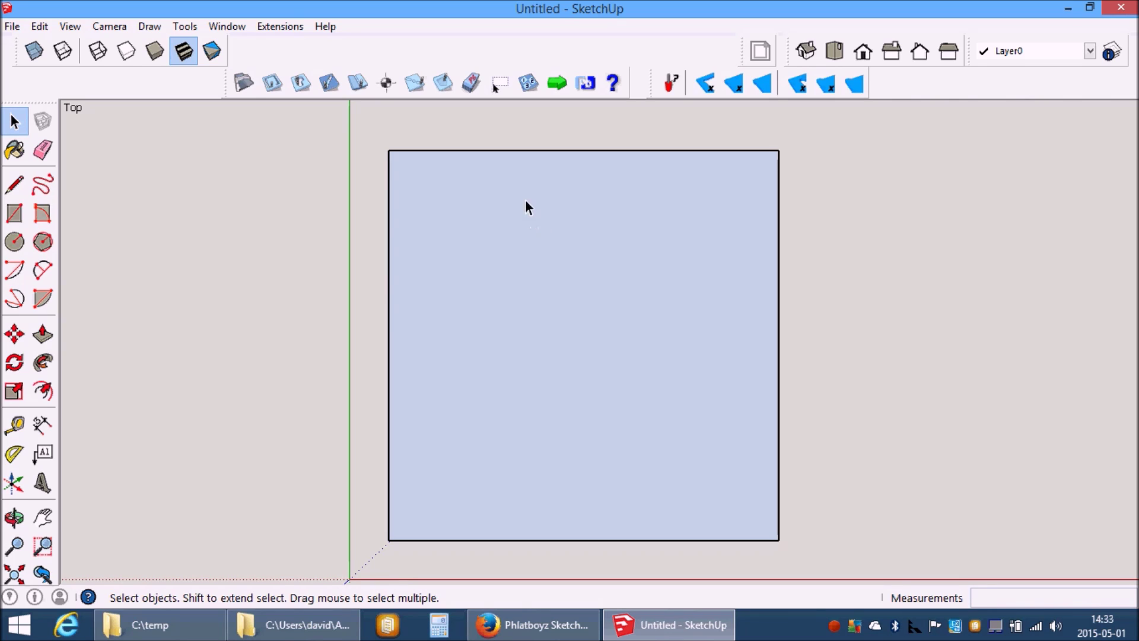
scroll(522, 188, down, 1)
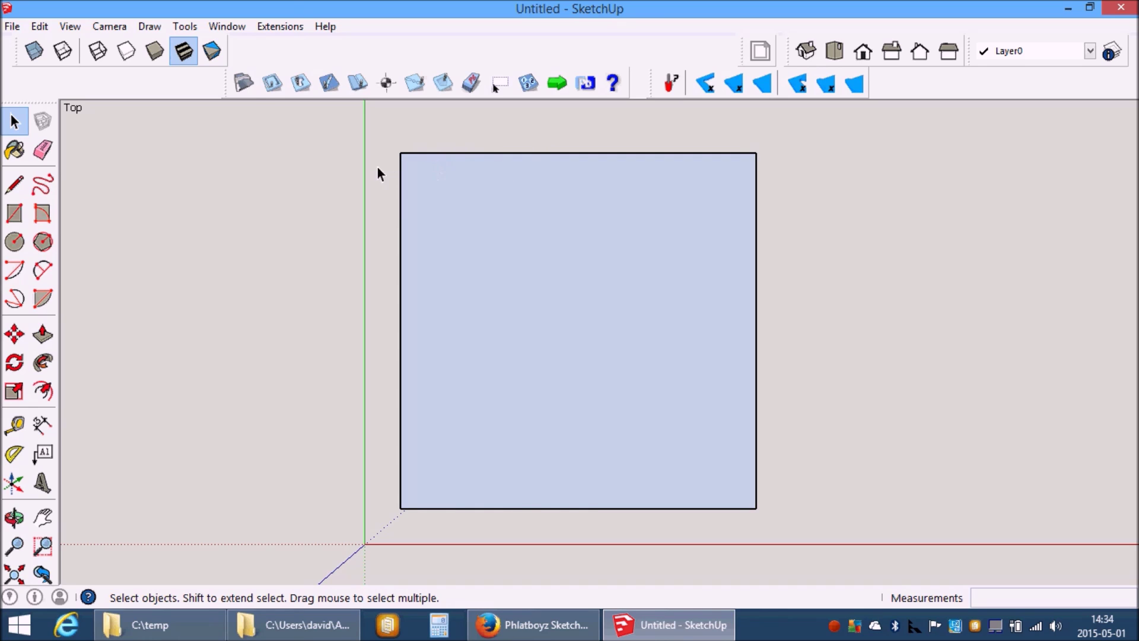
Review the SketchUcam parameters, accept them to draw the safe area, and show its full extent
click(246, 90)
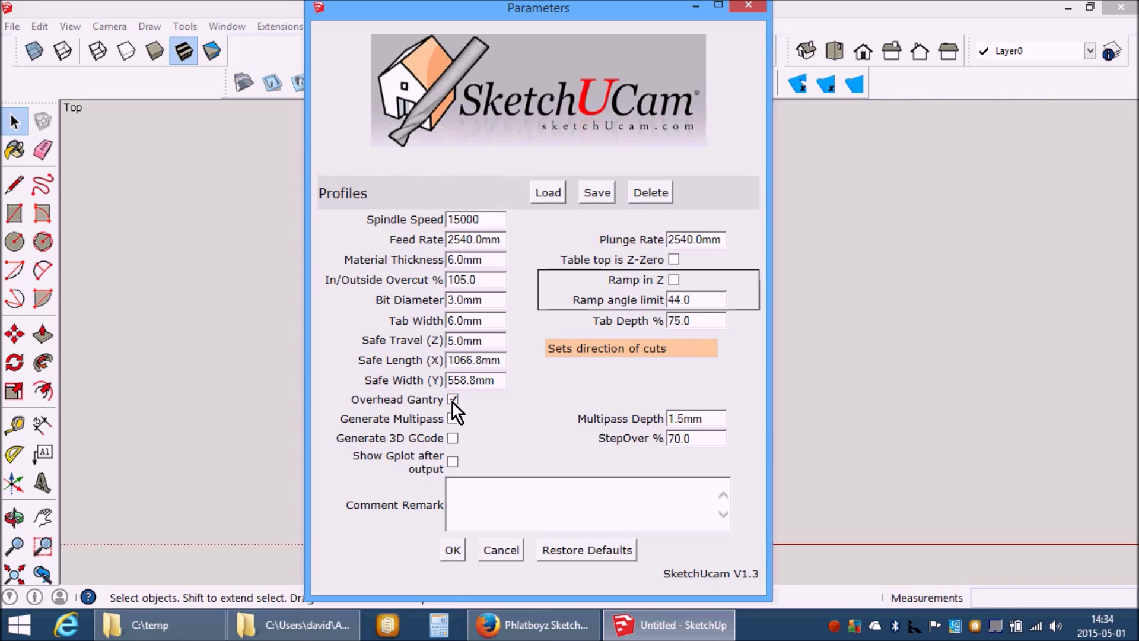
click(454, 552)
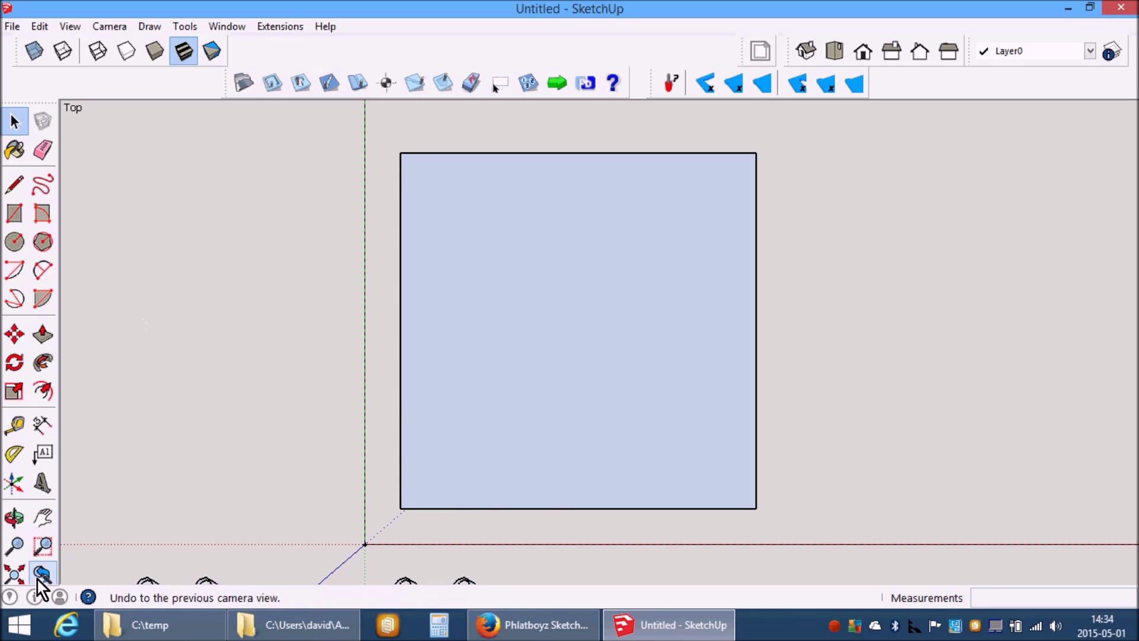
click(9, 579)
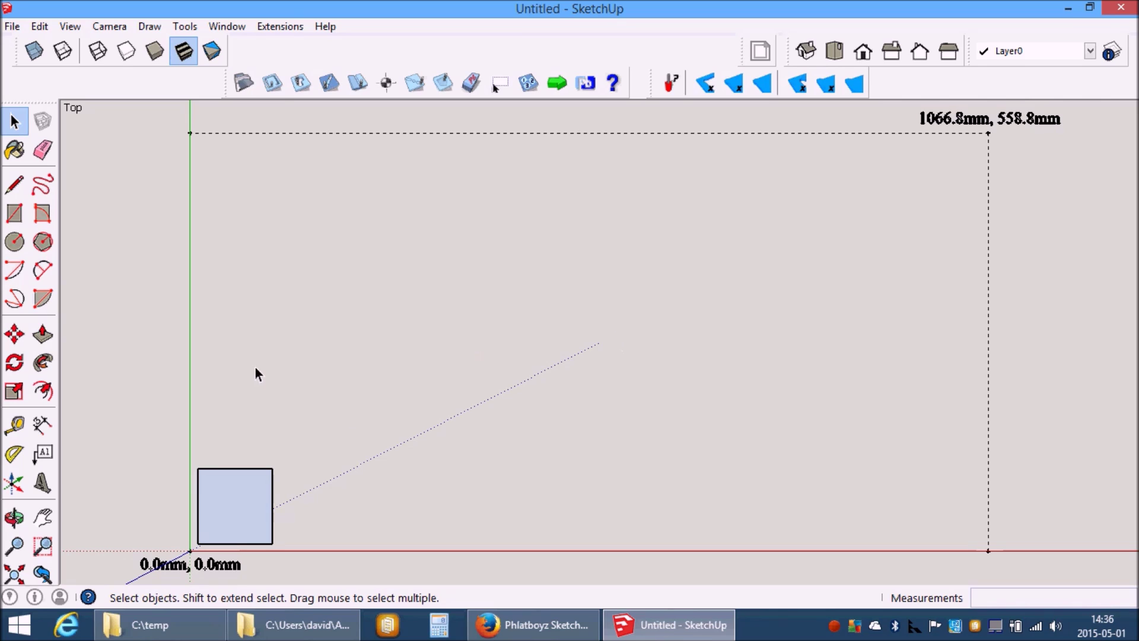
Apply an outside cut around the square with the Phlatboyz Outside Cut Tool
scroll(164, 558, up, 1)
scroll(164, 558, up, 5)
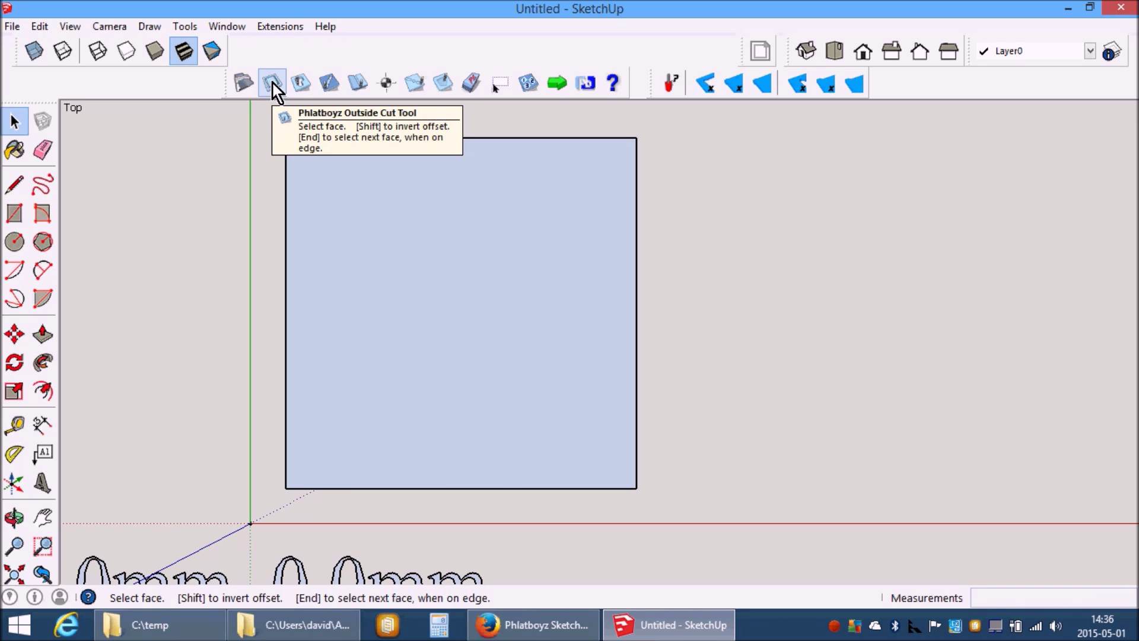
click(272, 81)
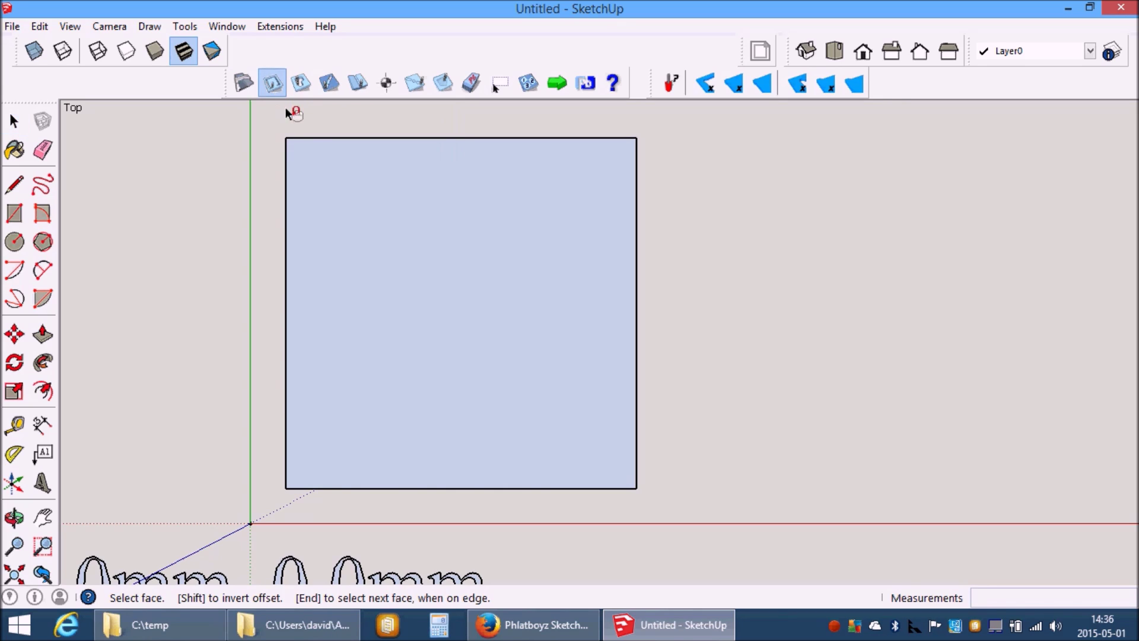
click(300, 134)
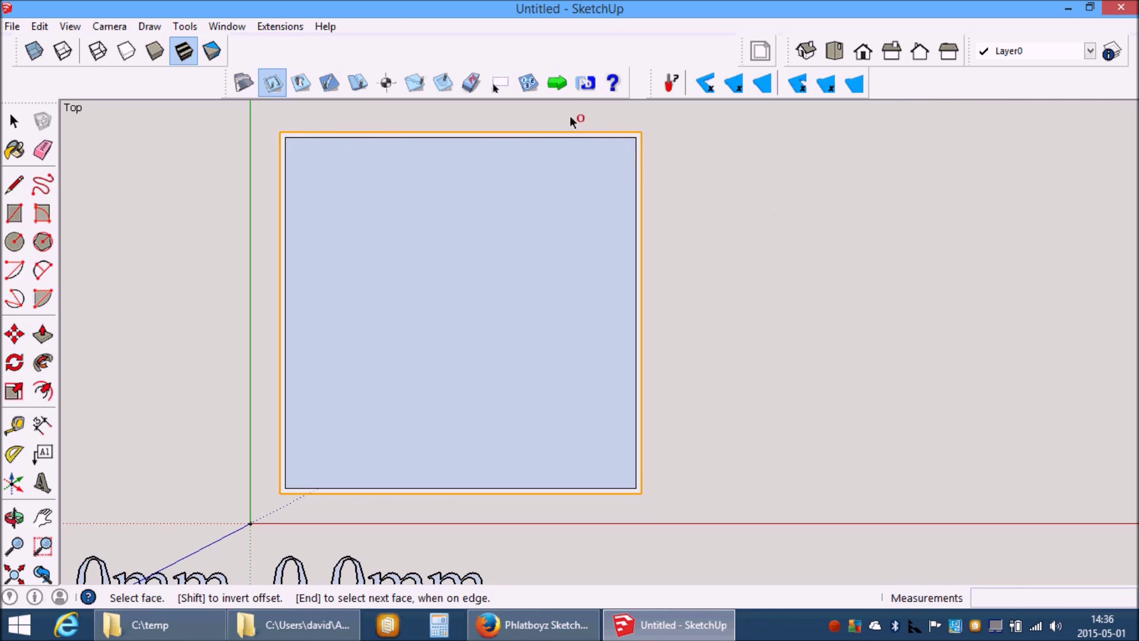
Generate the G-code and save it as gcode_out.nc in the CNC folder, replacing the existing file
click(559, 82)
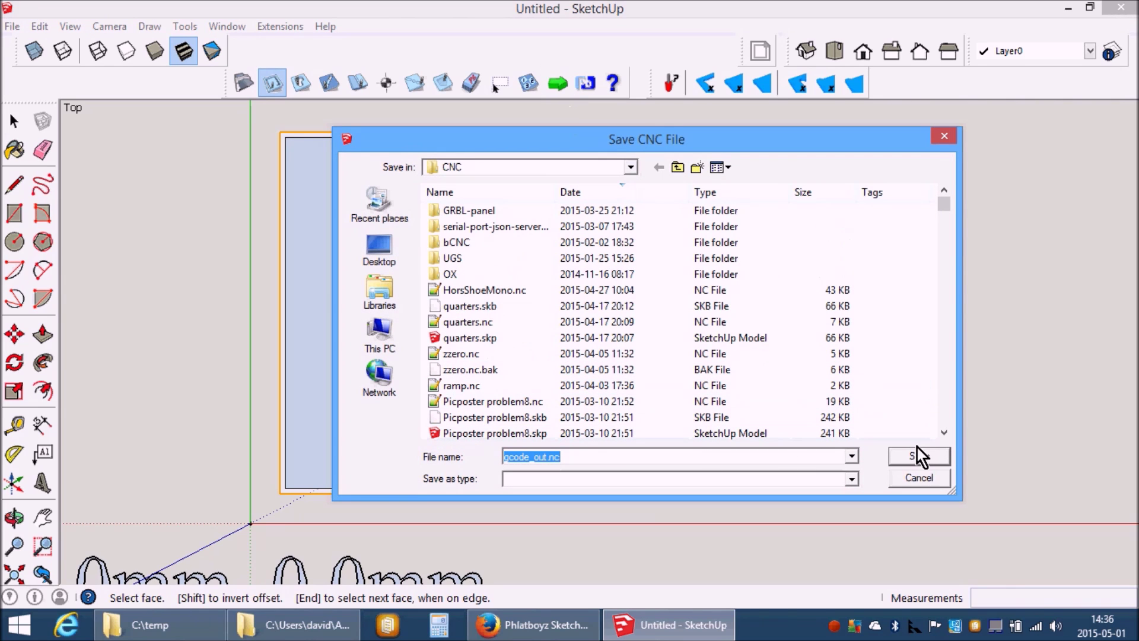
click(917, 453)
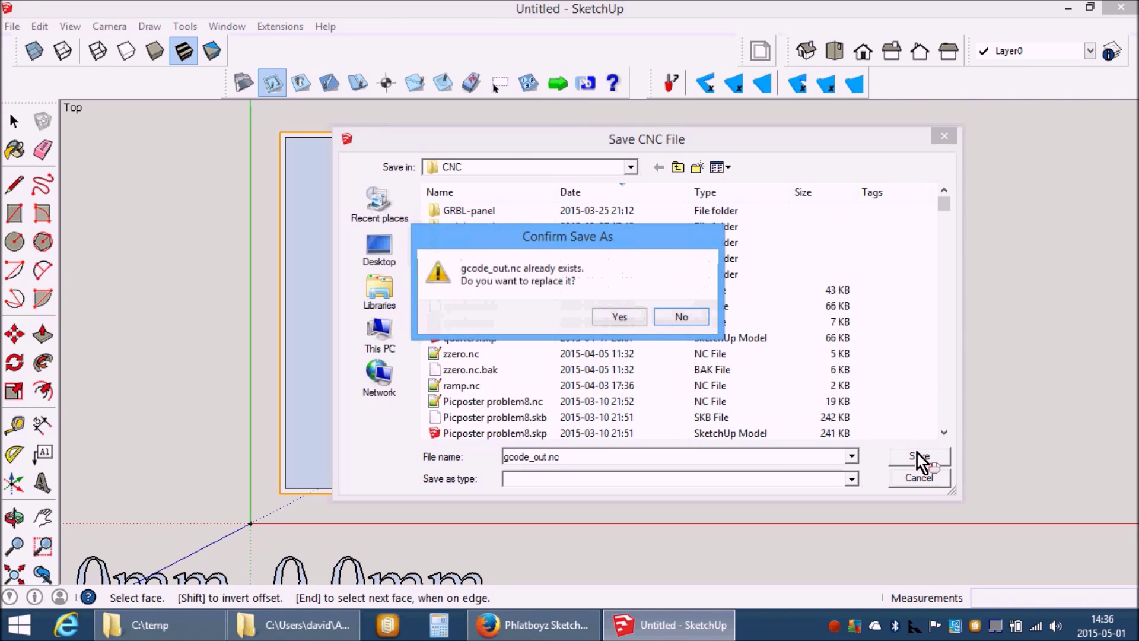
click(621, 315)
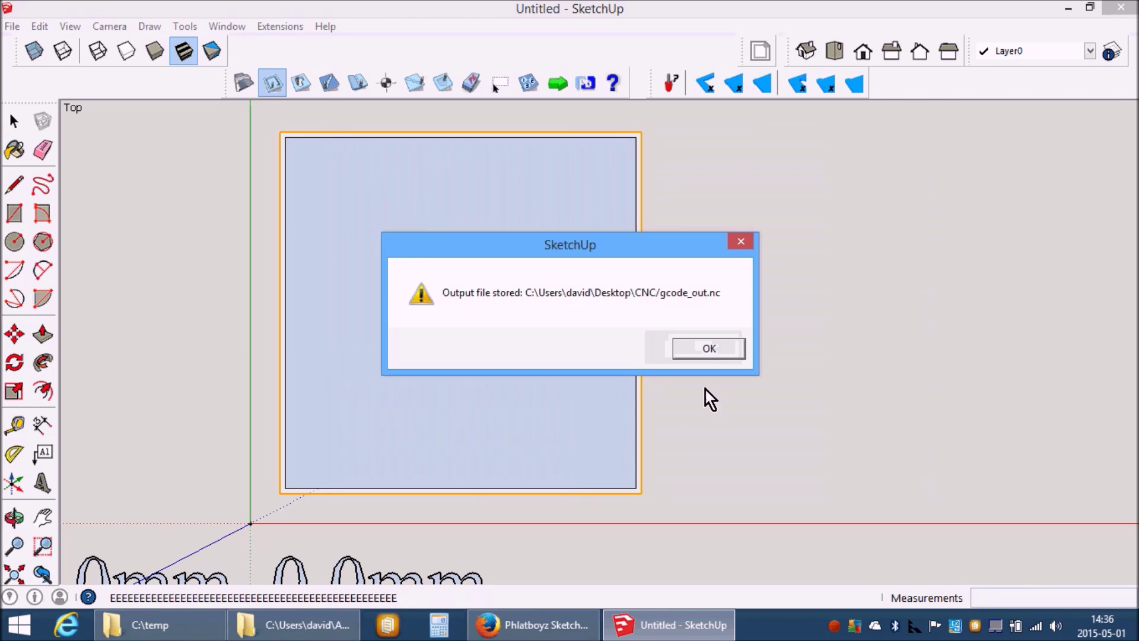
click(722, 346)
Plot the generated G-code, inspect the toolpath in 3D and its code listing, and close the plotter
click(282, 27)
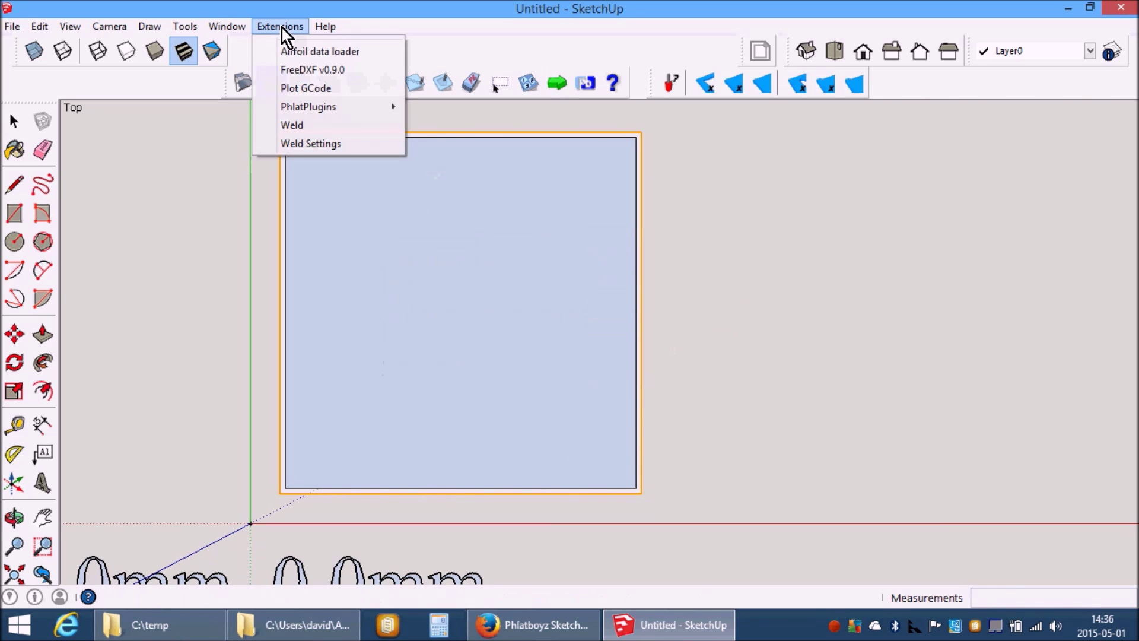
click(300, 89)
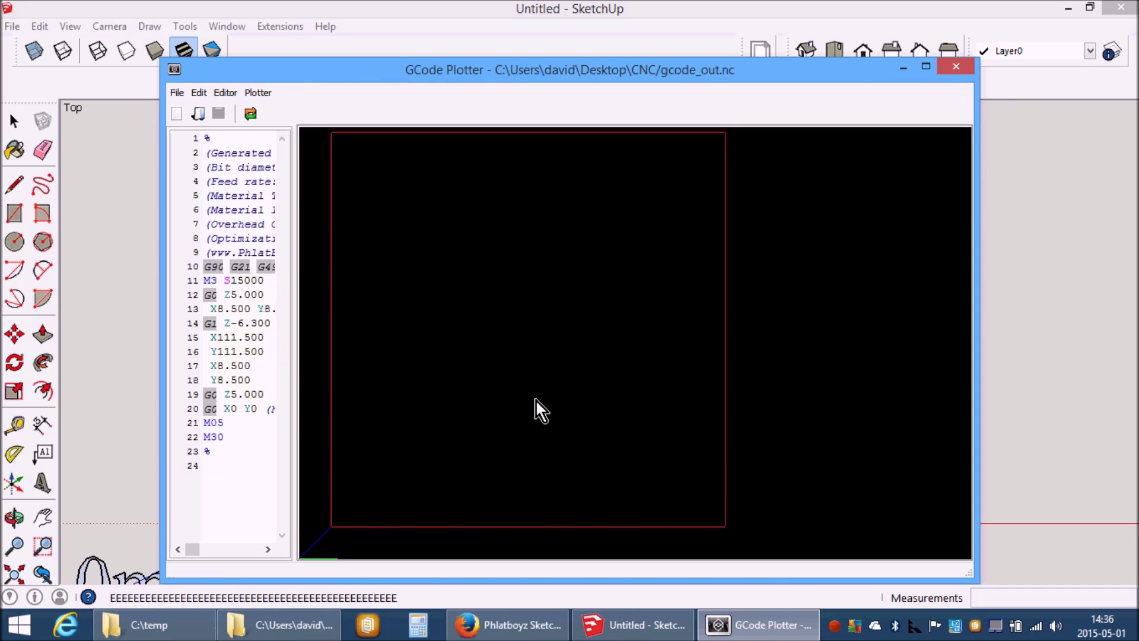
mouse_move(532, 397)
mouse_down()
mouse_move(511, 344)
mouse_move(490, 397)
mouse_move(457, 420)
mouse_move(611, 386)
mouse_move(639, 349)
mouse_up()
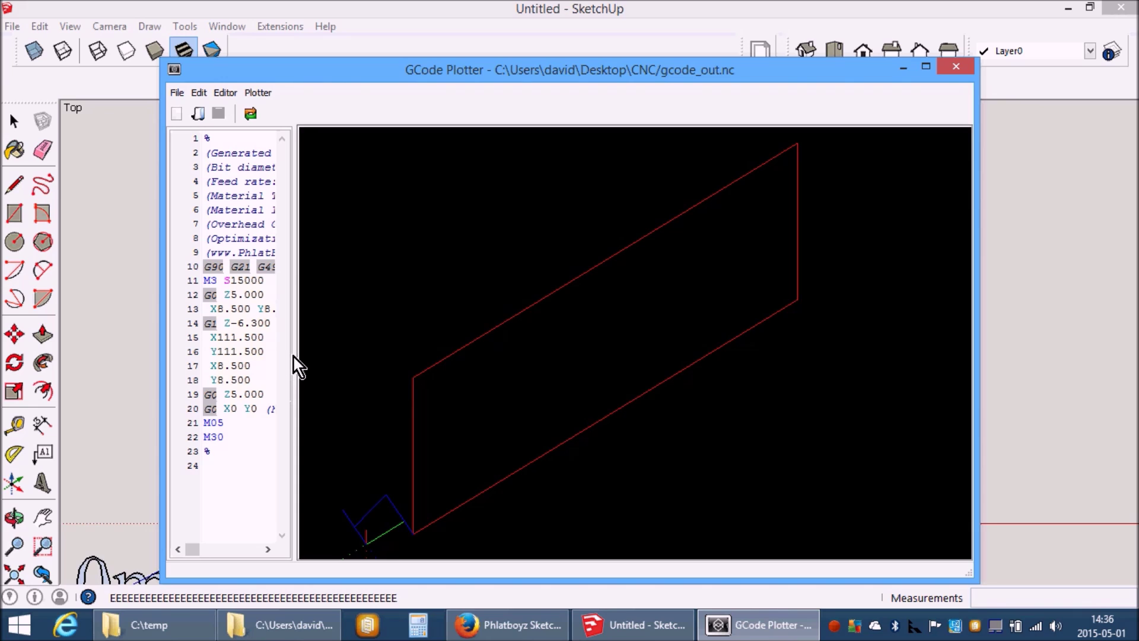
drag(295, 354, 492, 371)
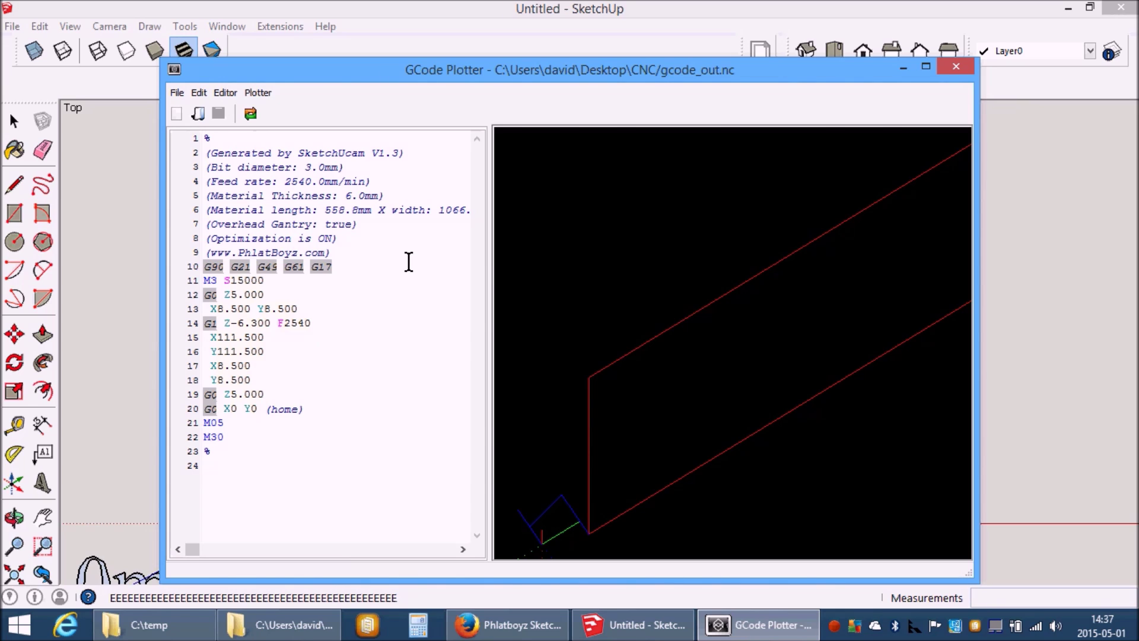
click(954, 67)
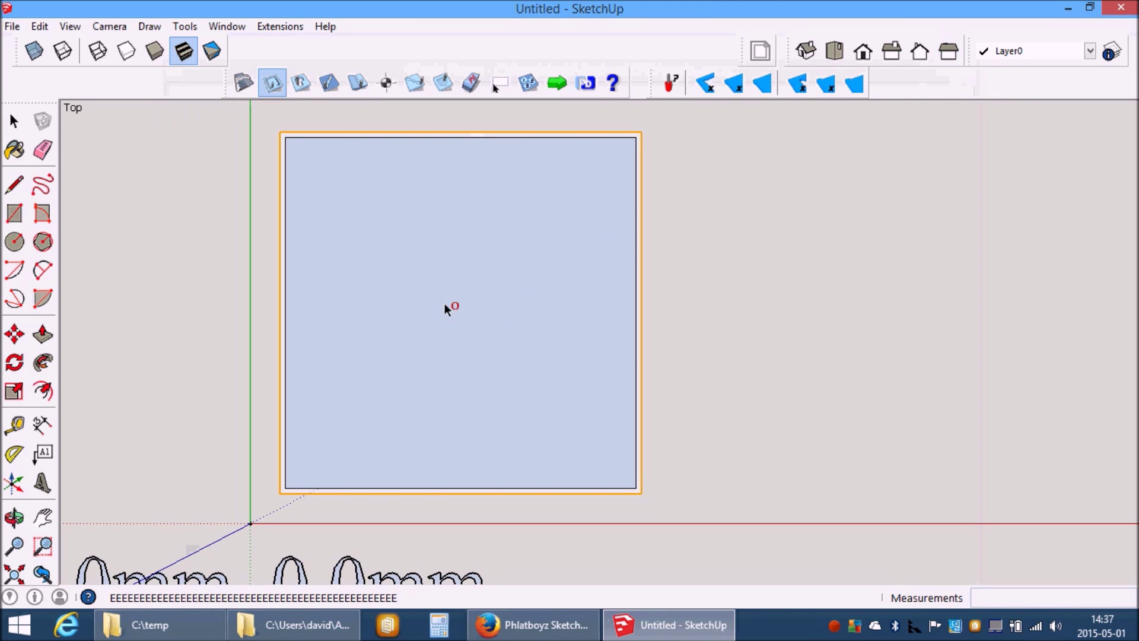
Try moving the square and its outside cut so the square's lower-left corner sits on the origin
key(space)
drag(266, 117, 672, 504)
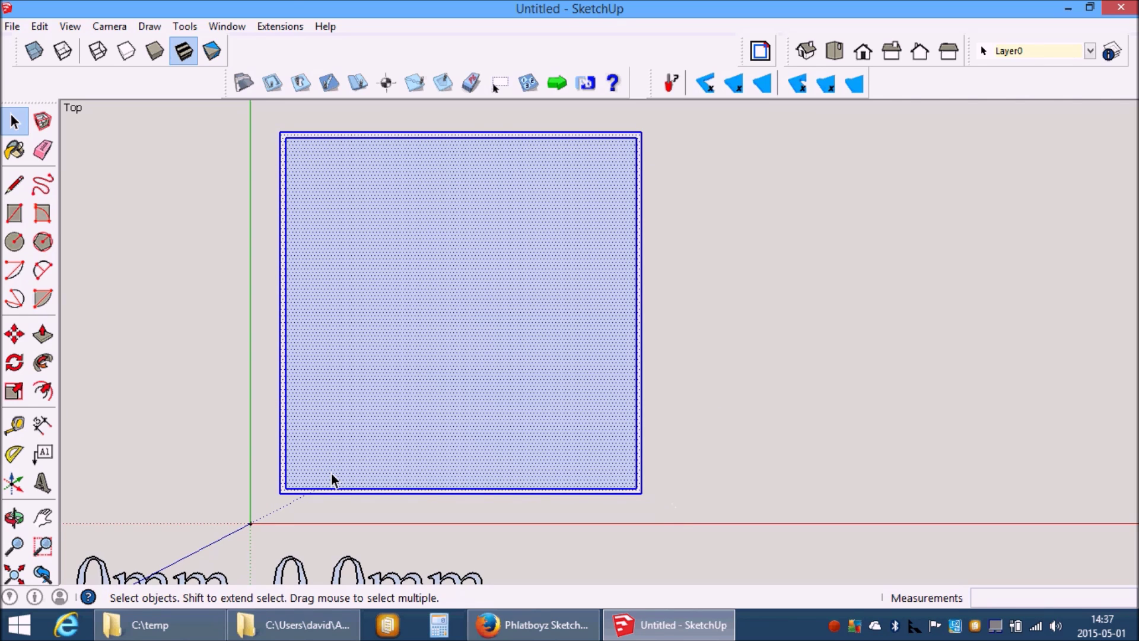
key(m)
click(288, 488)
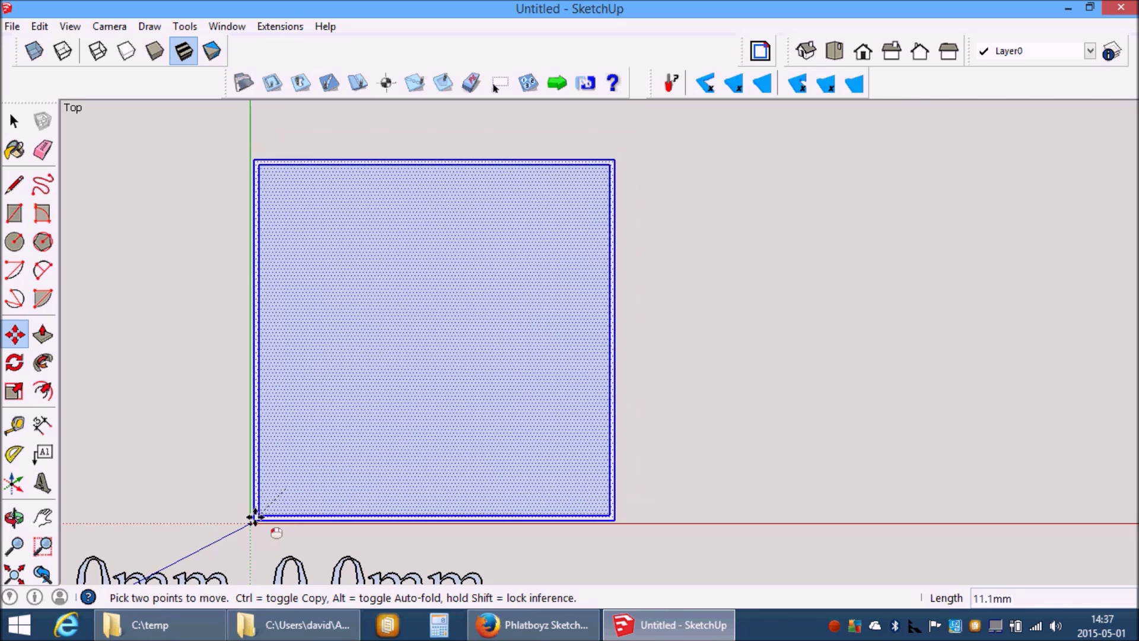
click(250, 522)
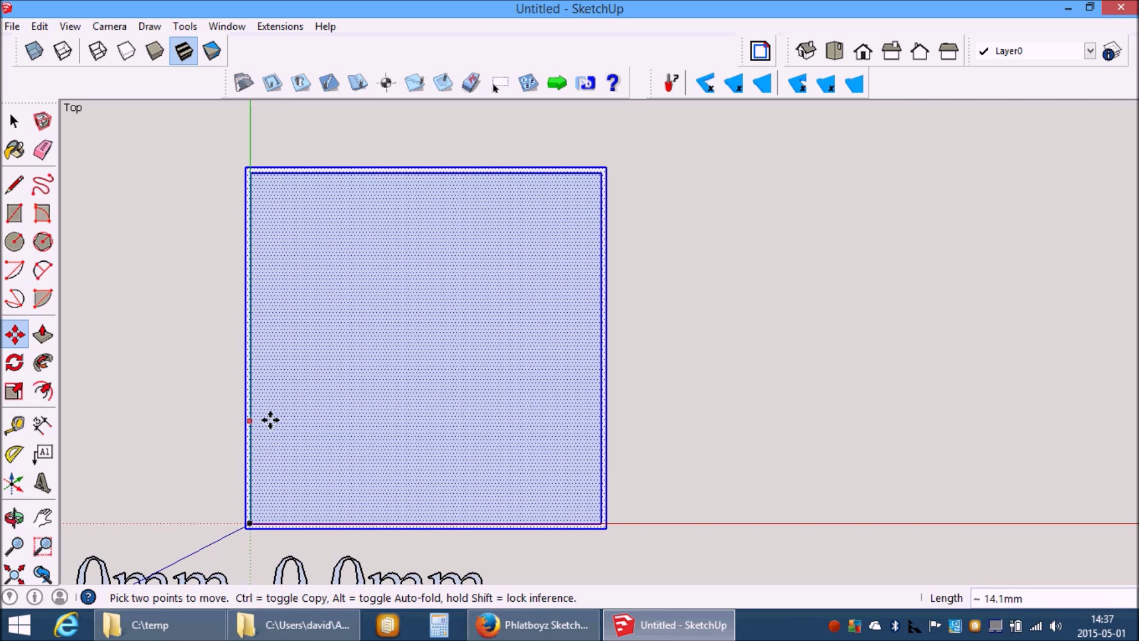
key(space)
click(186, 385)
Check the square's position against the safe area and undo its last move
scroll(187, 380, down, 2)
scroll(507, 359, down, 8)
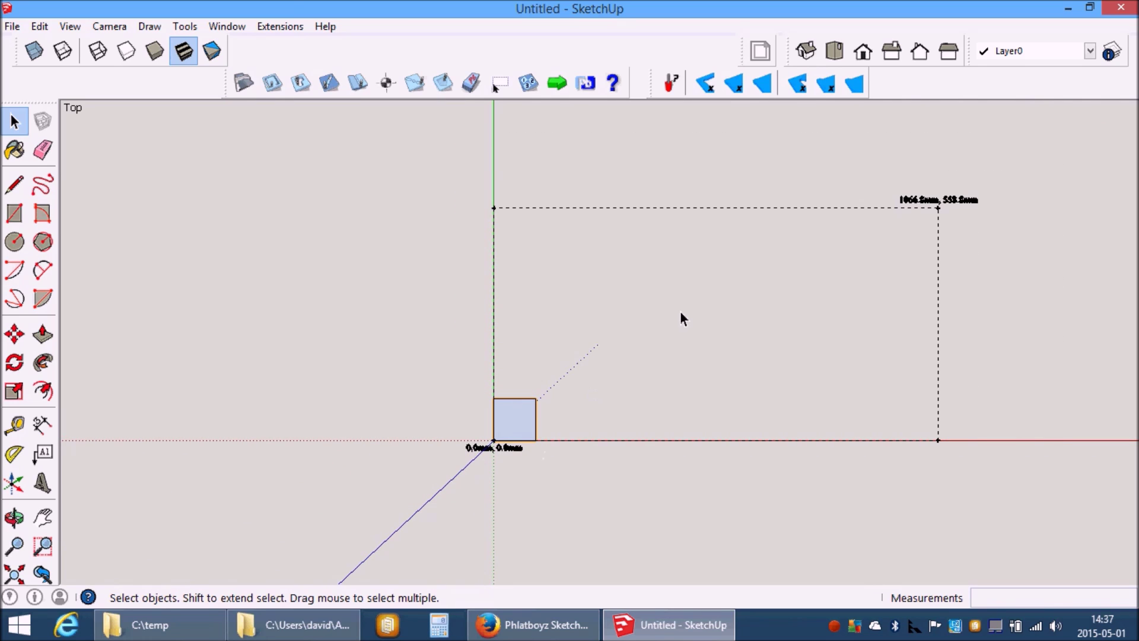
scroll(541, 445, up, 7)
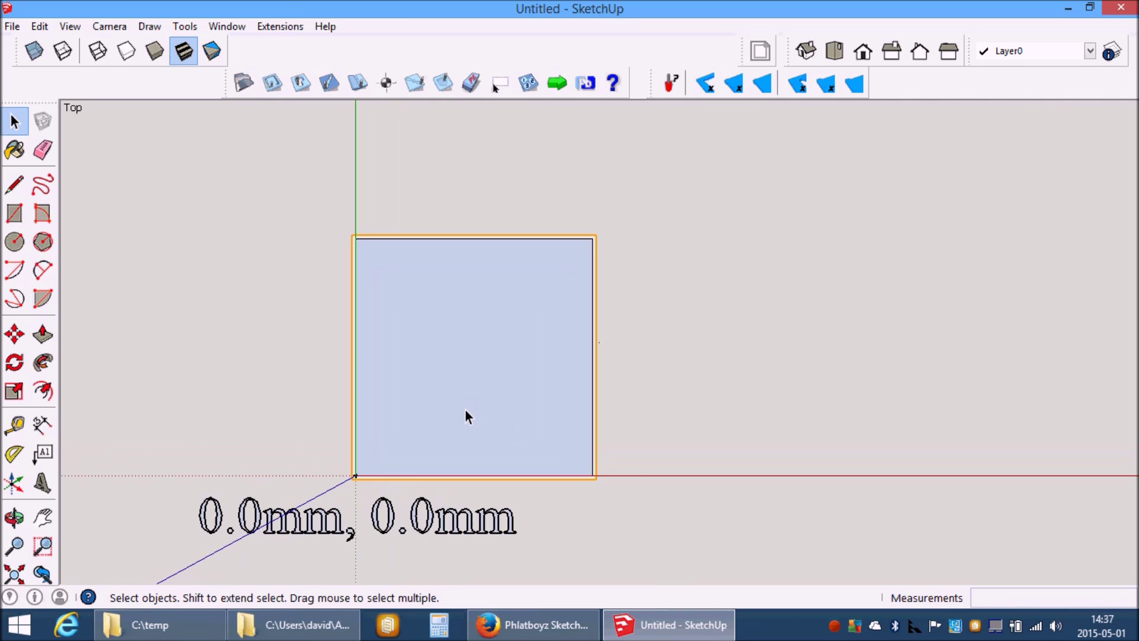
scroll(465, 410, up, 2)
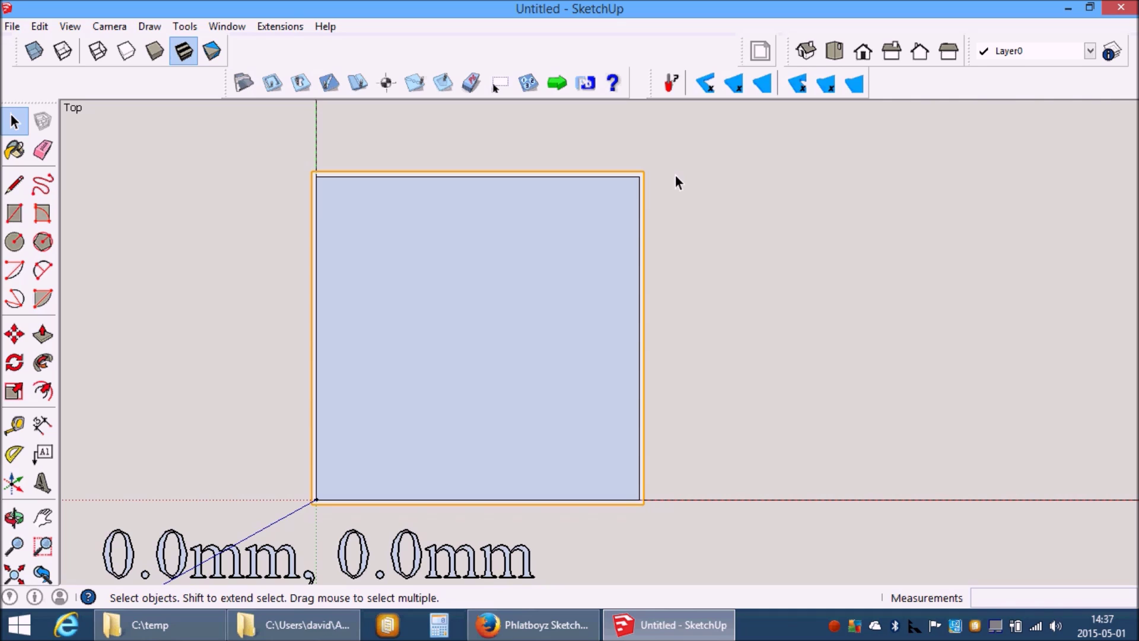
key(ctrl+z)
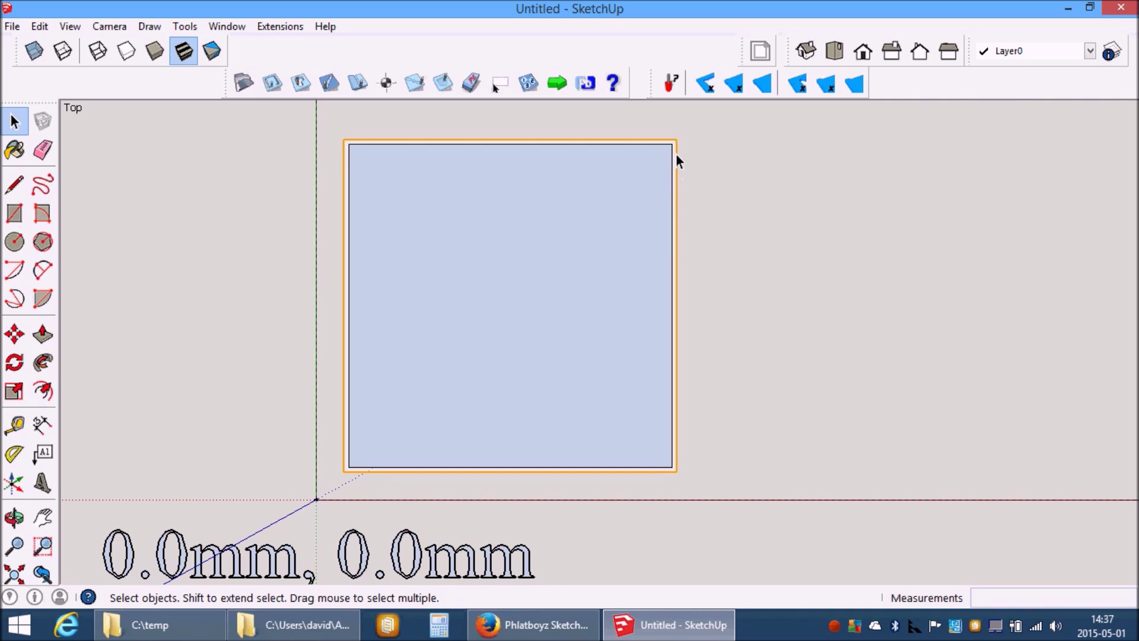
Draw a rectangle about 55.4 by 17.1 mm in the square's upper part and apply an inside cut to it
key(r)
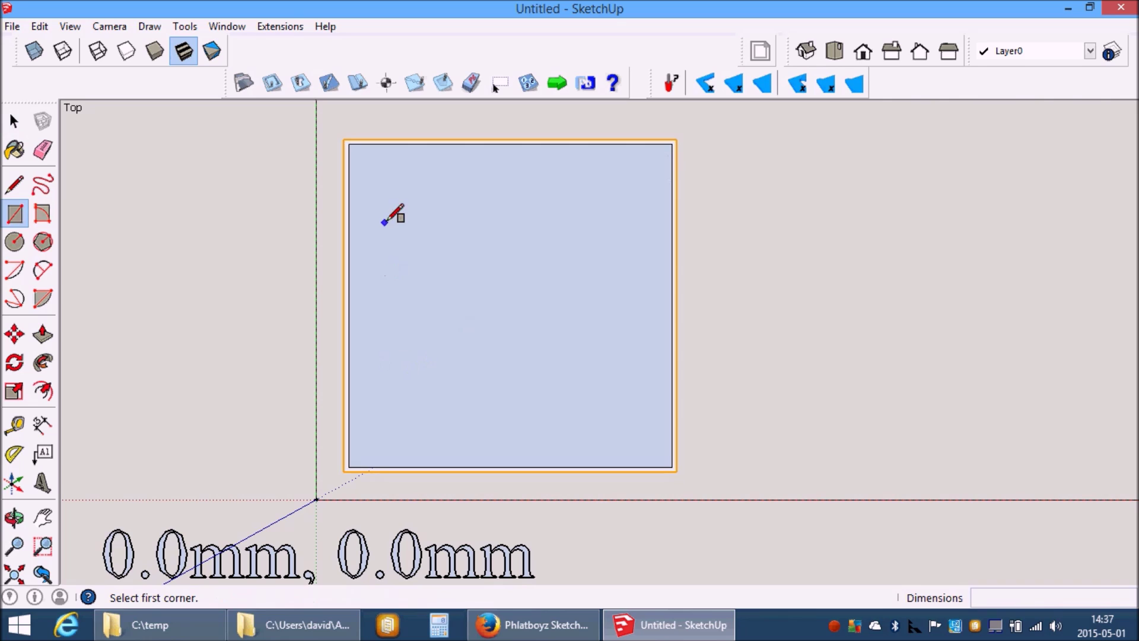
click(381, 173)
click(561, 229)
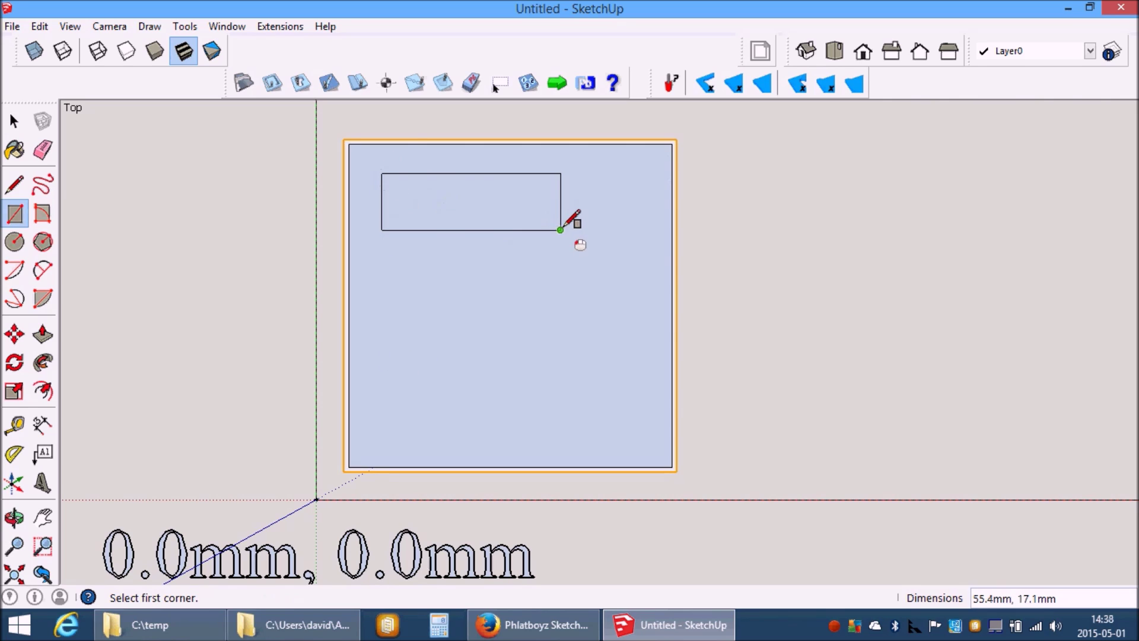
click(300, 87)
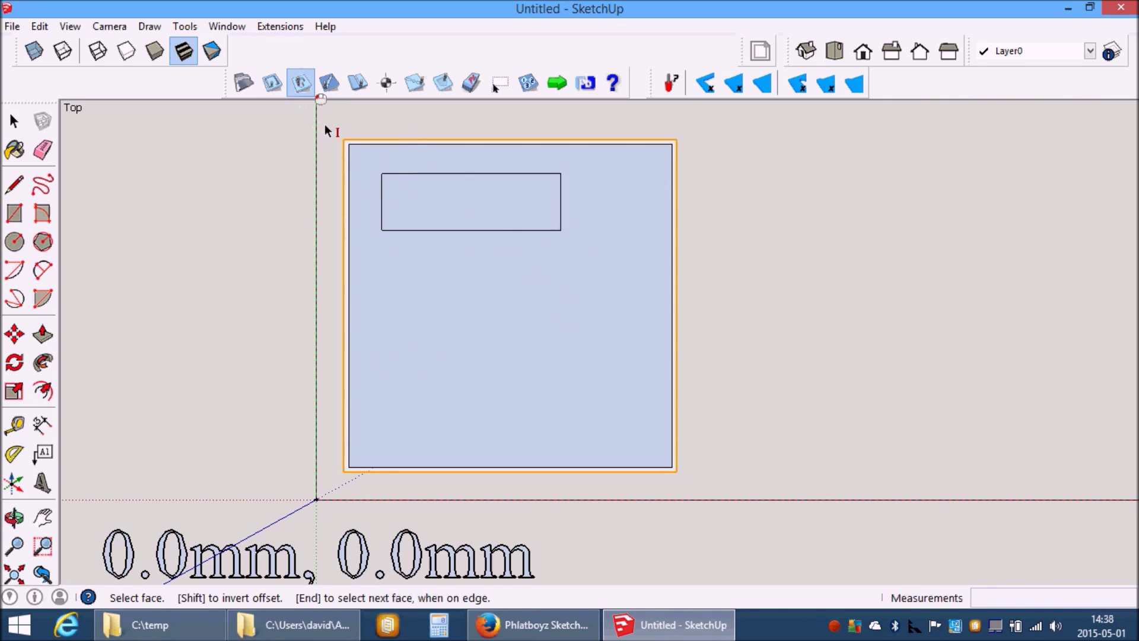
click(445, 204)
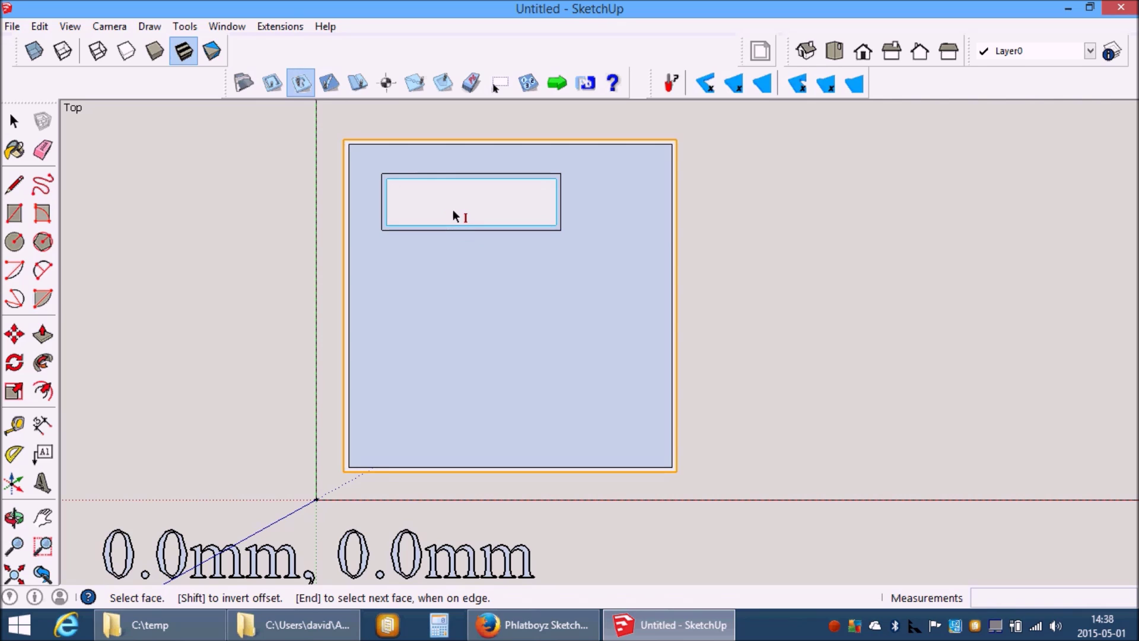
Draw a horizontal line across the middle of the square and apply a fold cut to it in Short Mode at 50% depth
key(l)
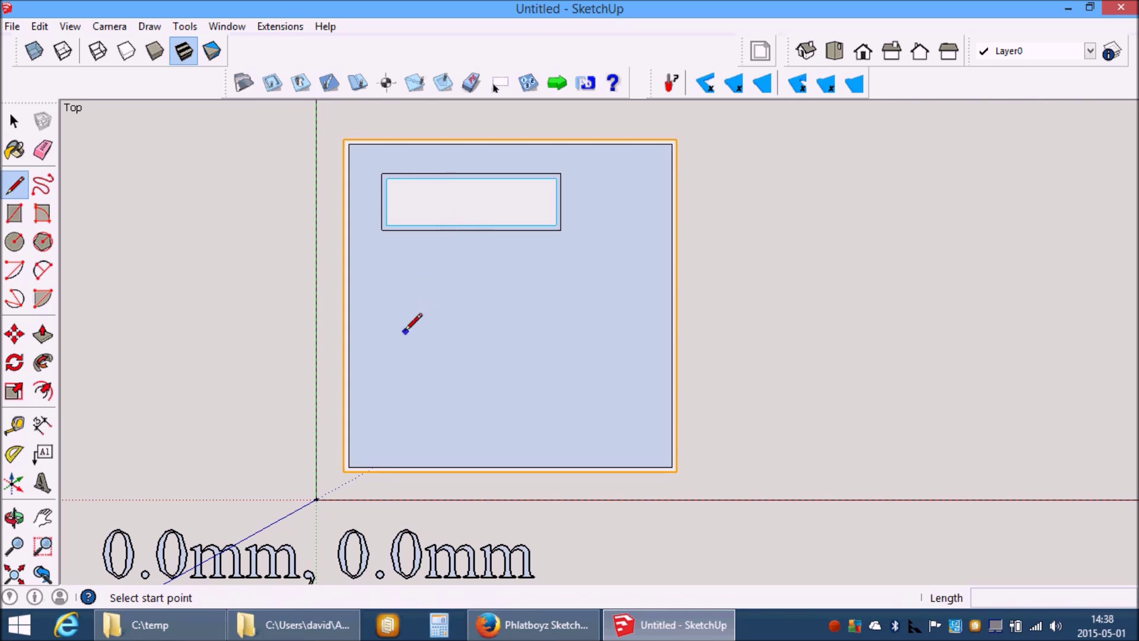
click(349, 305)
click(672, 305)
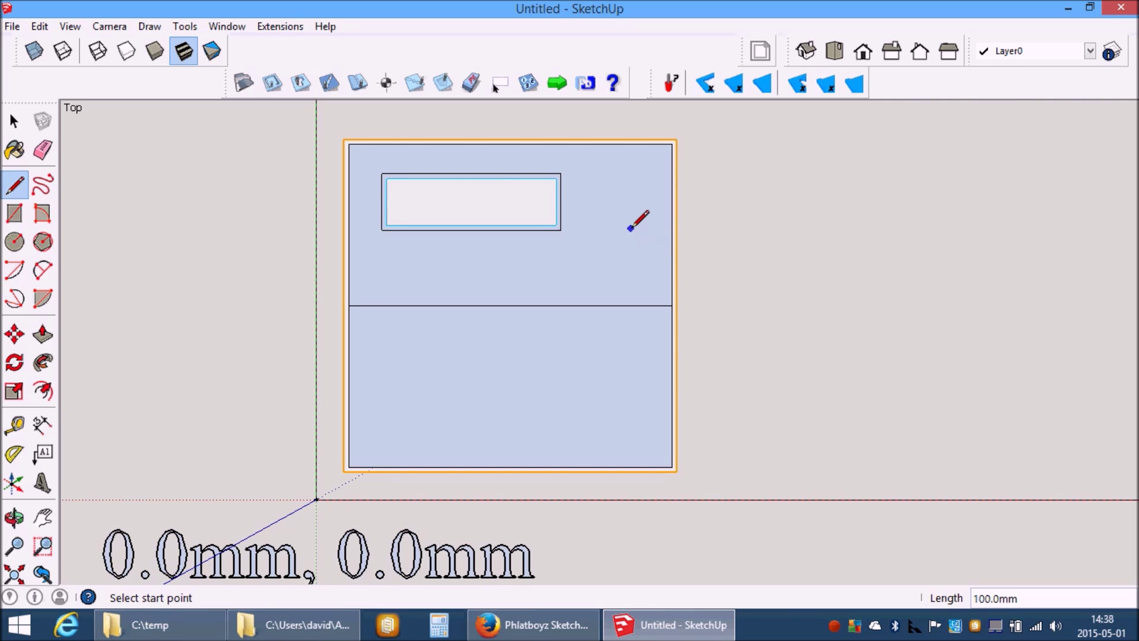
click(359, 85)
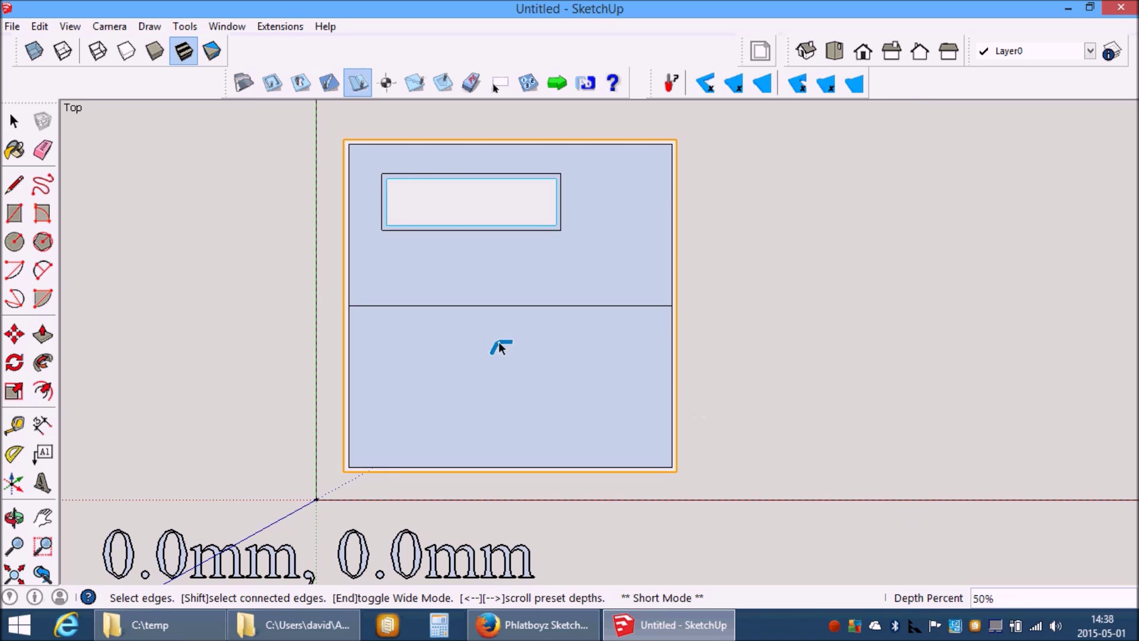
click(507, 305)
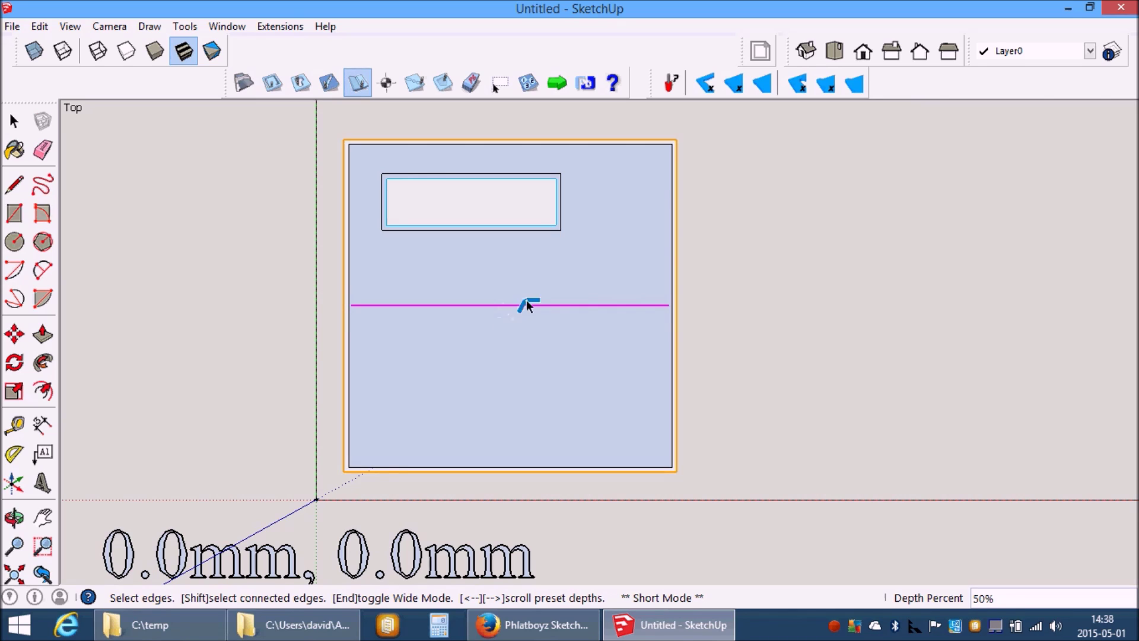
scroll(688, 301, up, 3)
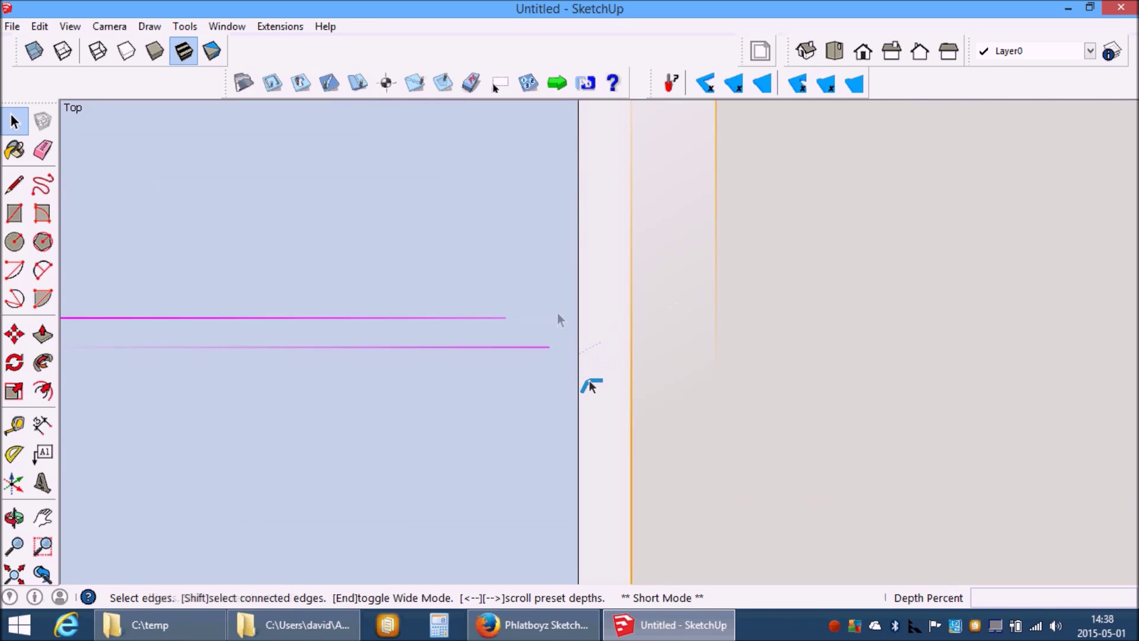
Inspect the fold line's end and place a tab on the upper edge of the rectangle's inside cut
scroll(587, 363, up, 4)
key(space)
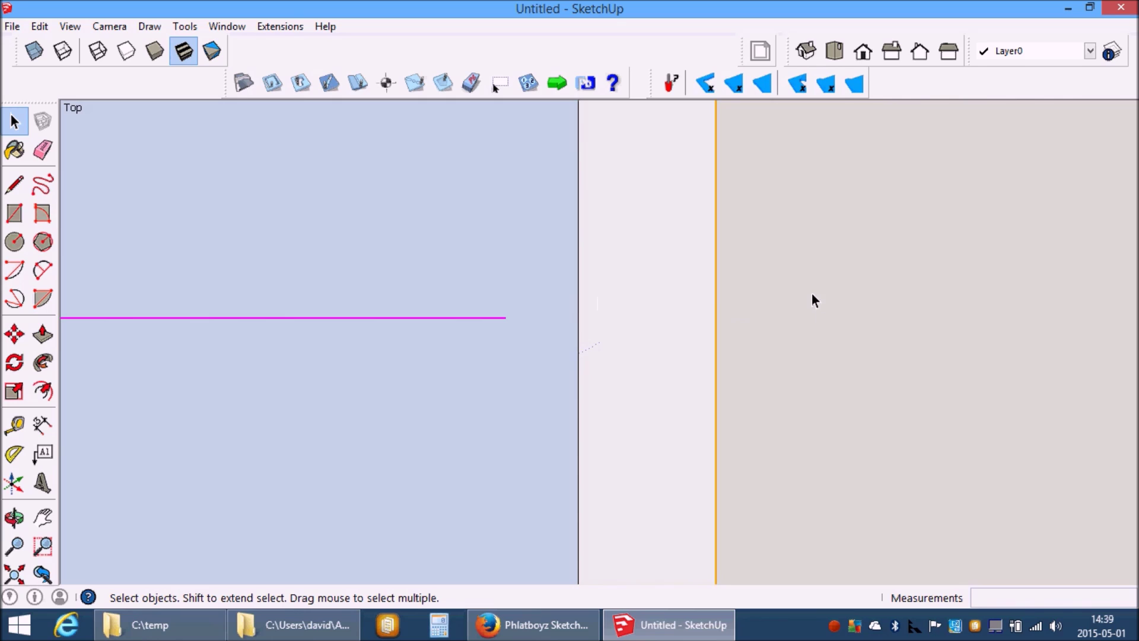
scroll(867, 355, down, 4)
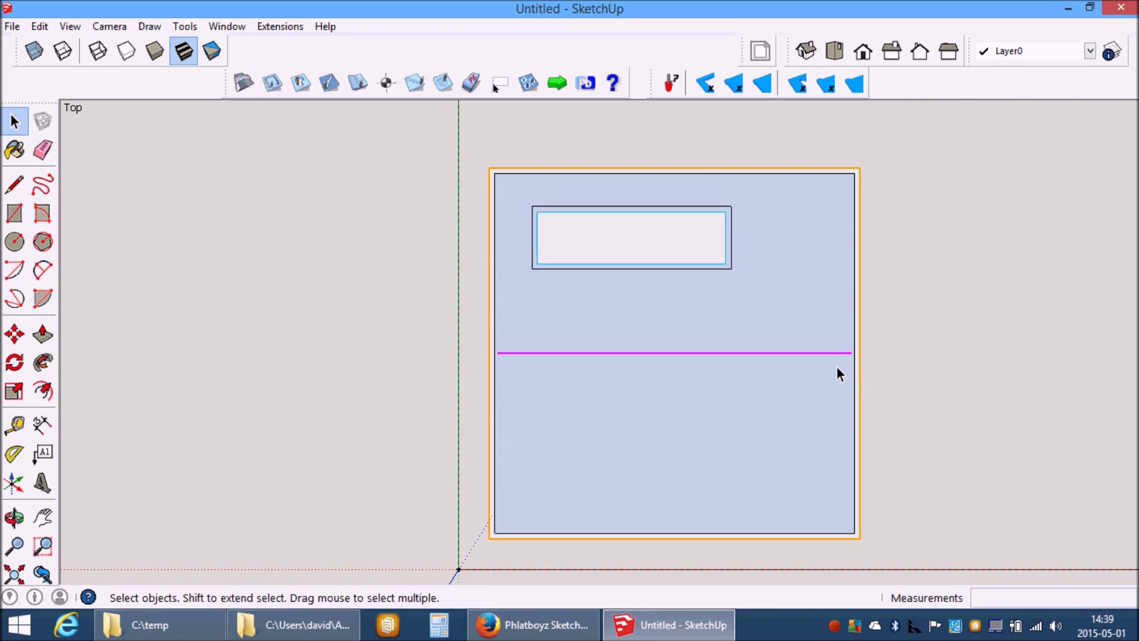
click(326, 83)
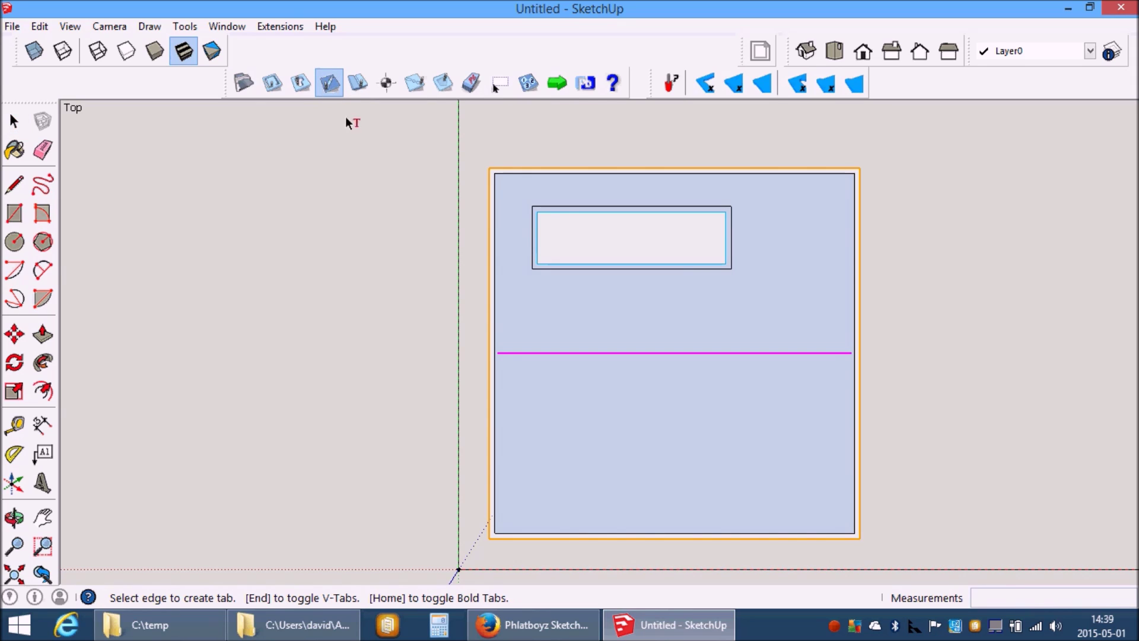
click(633, 215)
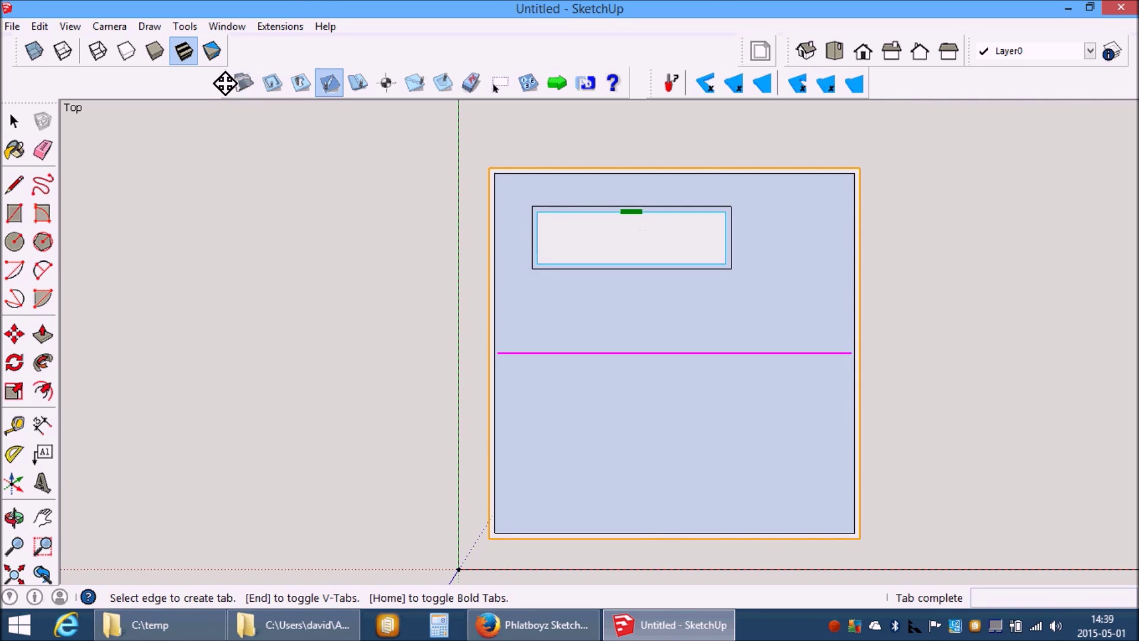
Set the Tab Width parameter to 9 mm
click(240, 85)
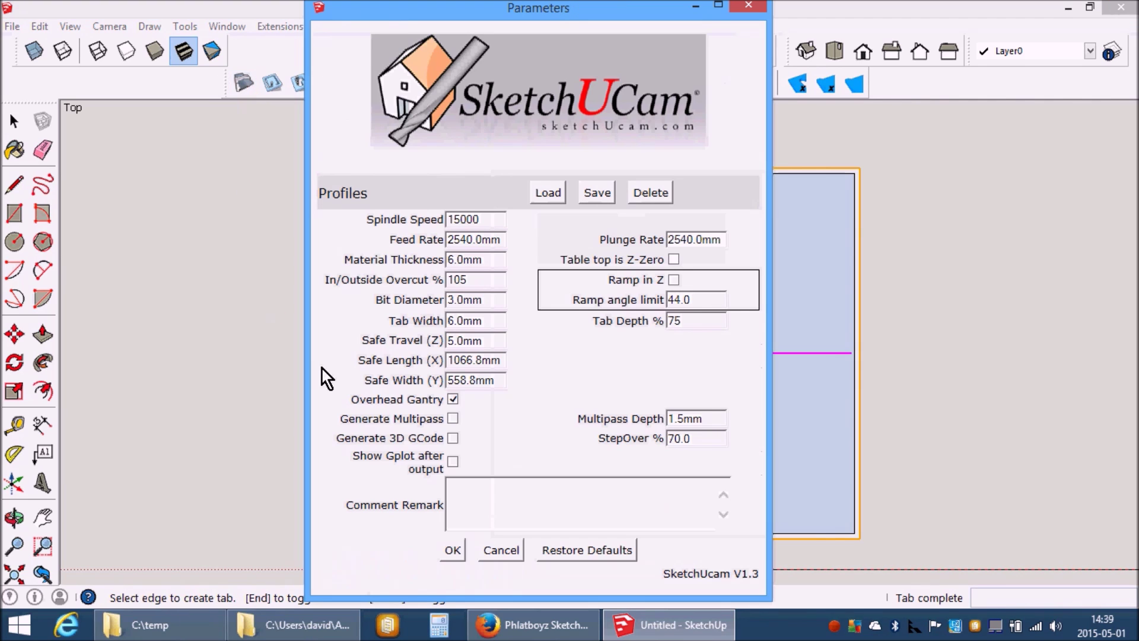
drag(493, 322, 404, 326)
text(9)
key(Tab)
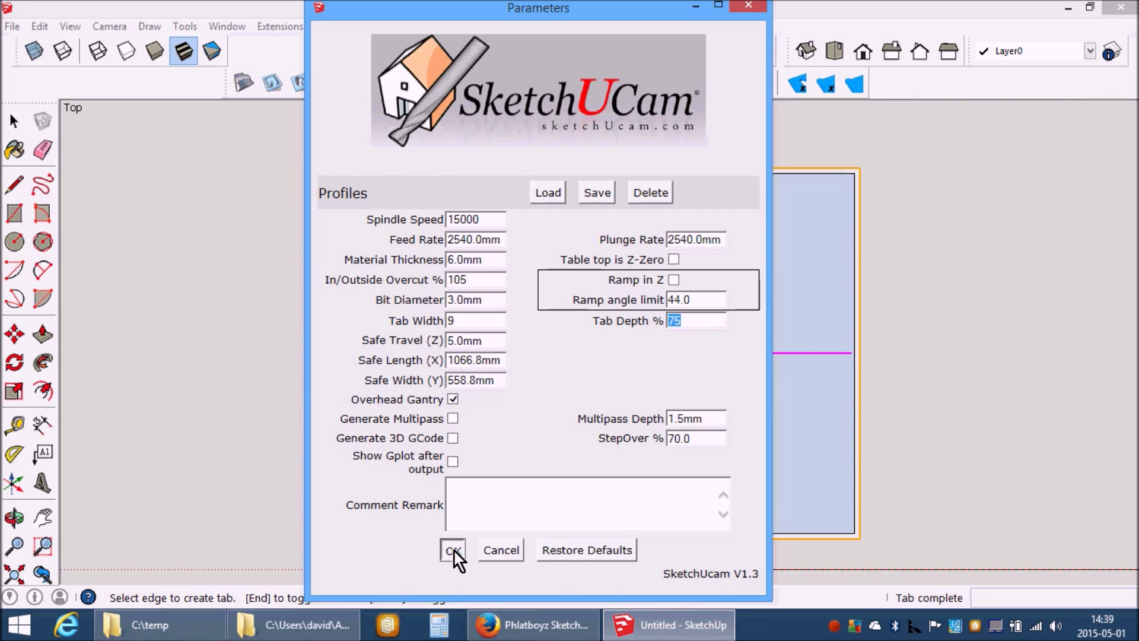
click(455, 551)
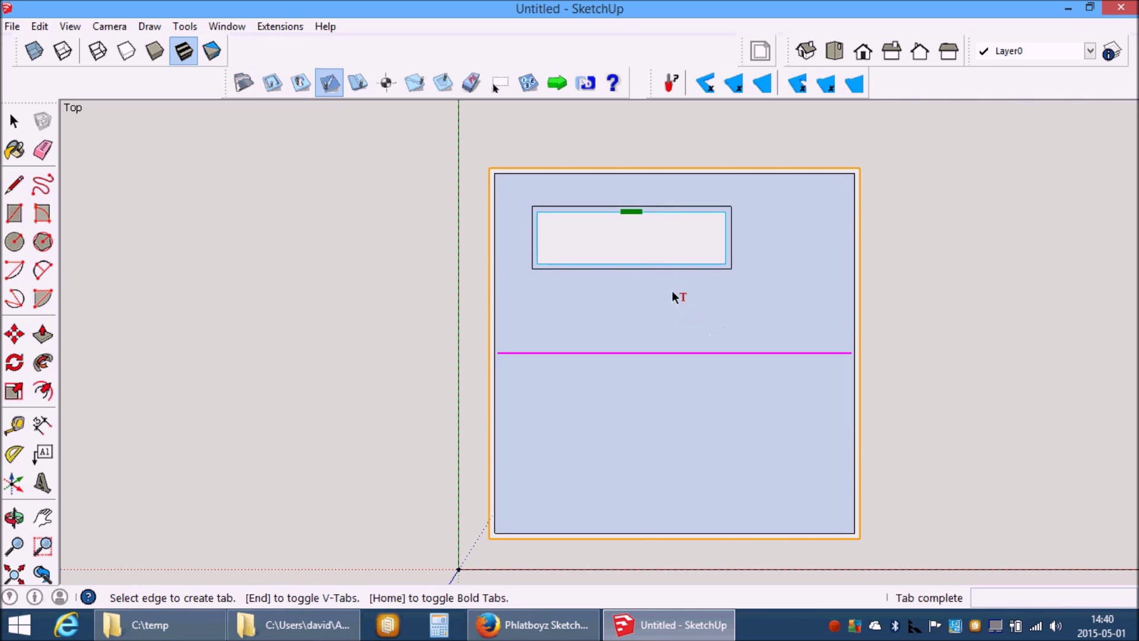
Add a tab to the inside cut's lower edge and replace its upper-edge tab with one left of the edge's centre
click(638, 265)
click(461, 79)
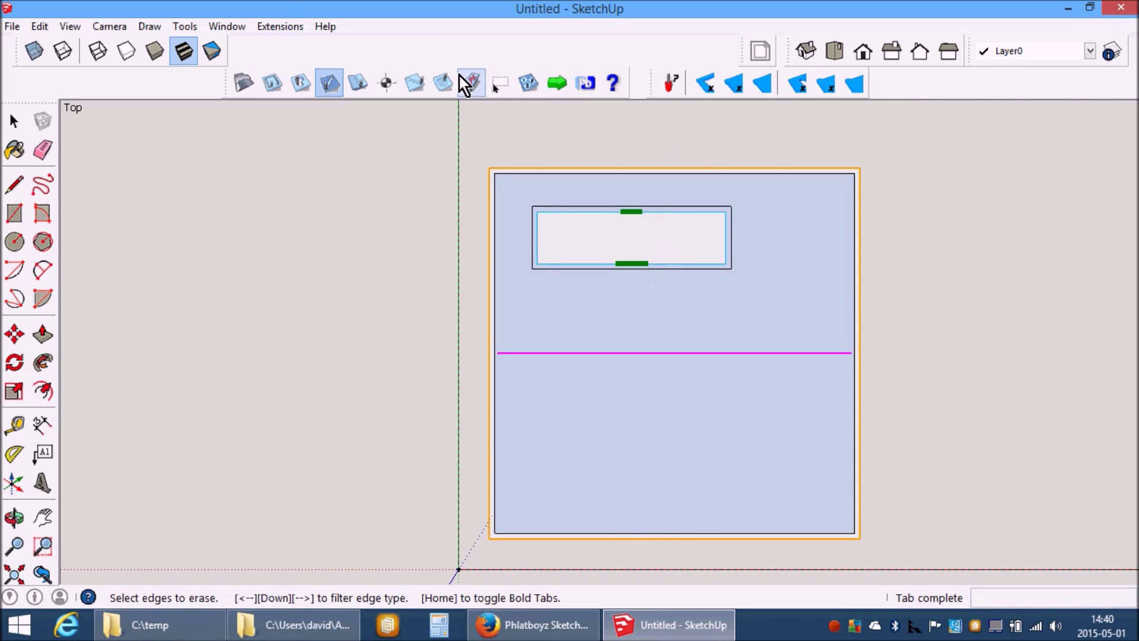
click(634, 212)
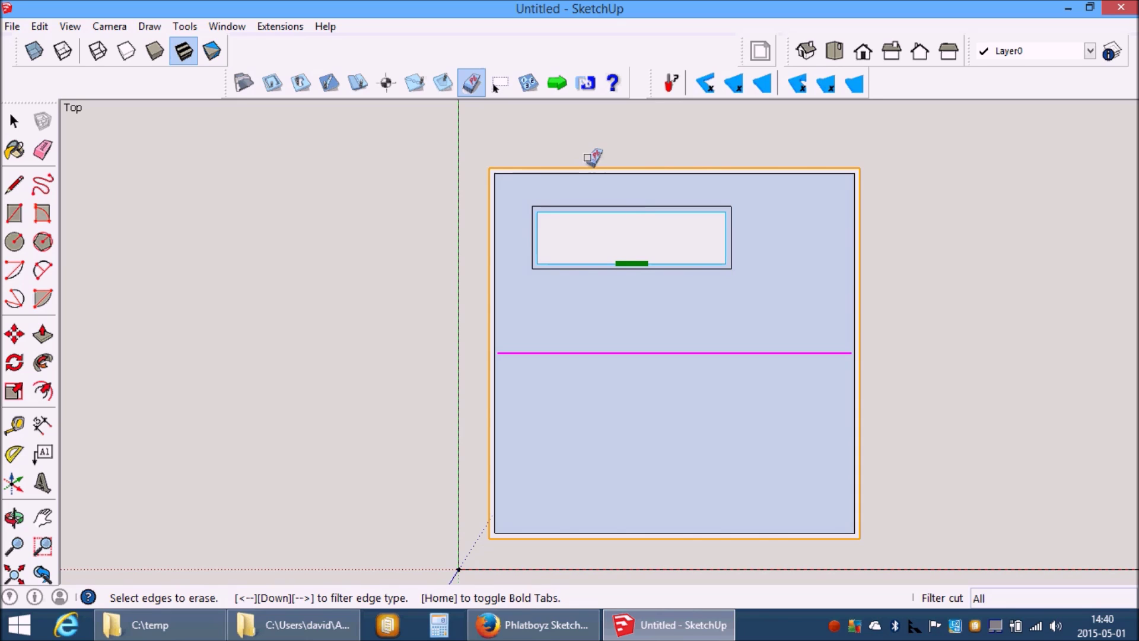
click(356, 83)
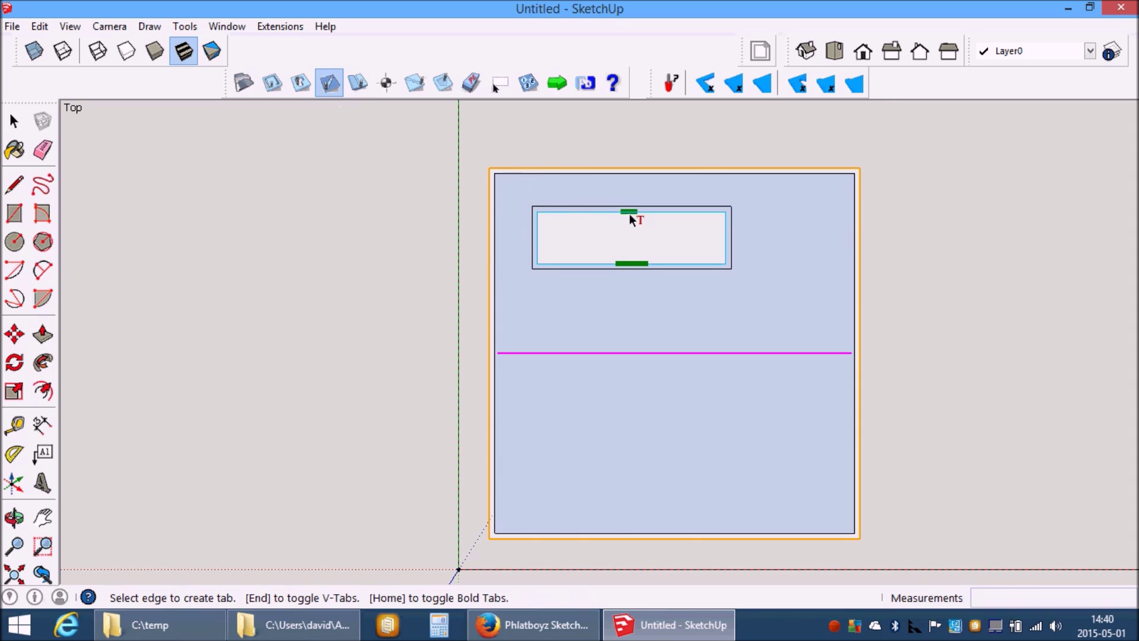
click(588, 212)
Add tabs to the outside cut's right and bottom edges, plus a V-tab on the lower part of its right edge
click(862, 253)
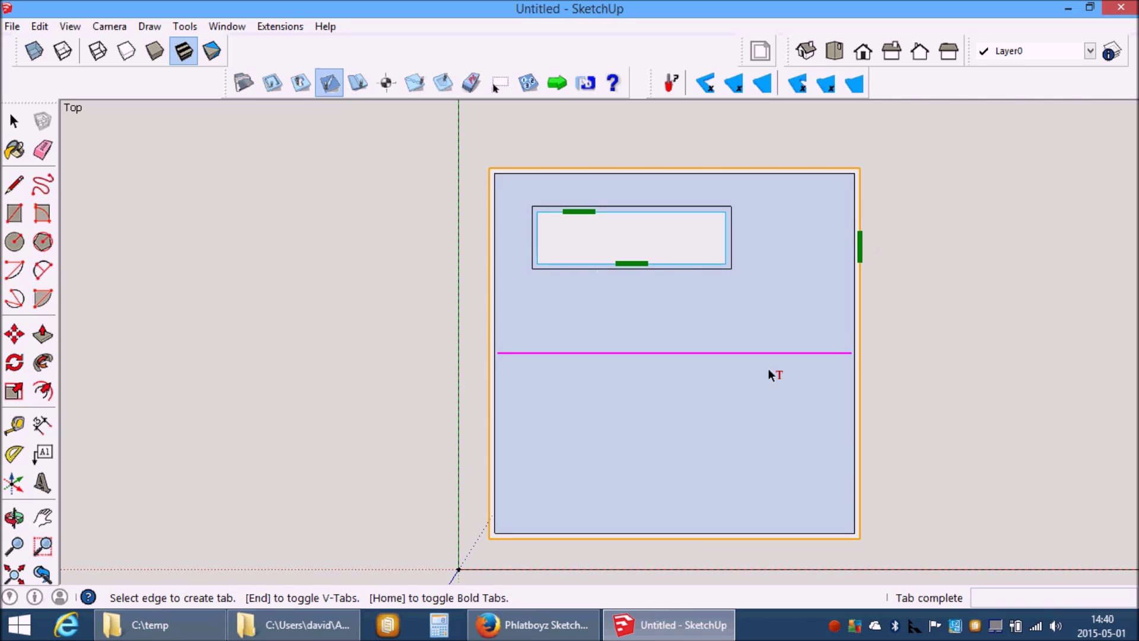
click(681, 540)
click(864, 407)
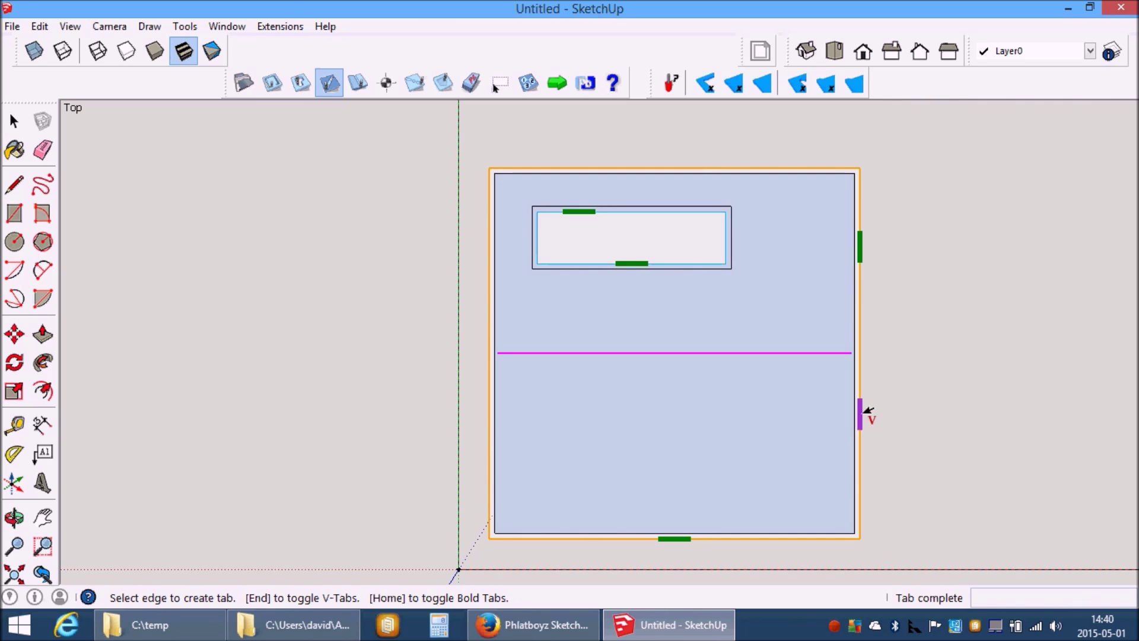
Generate the G-code to gcode_out.nc in the CNC folder, replacing the existing file
click(556, 84)
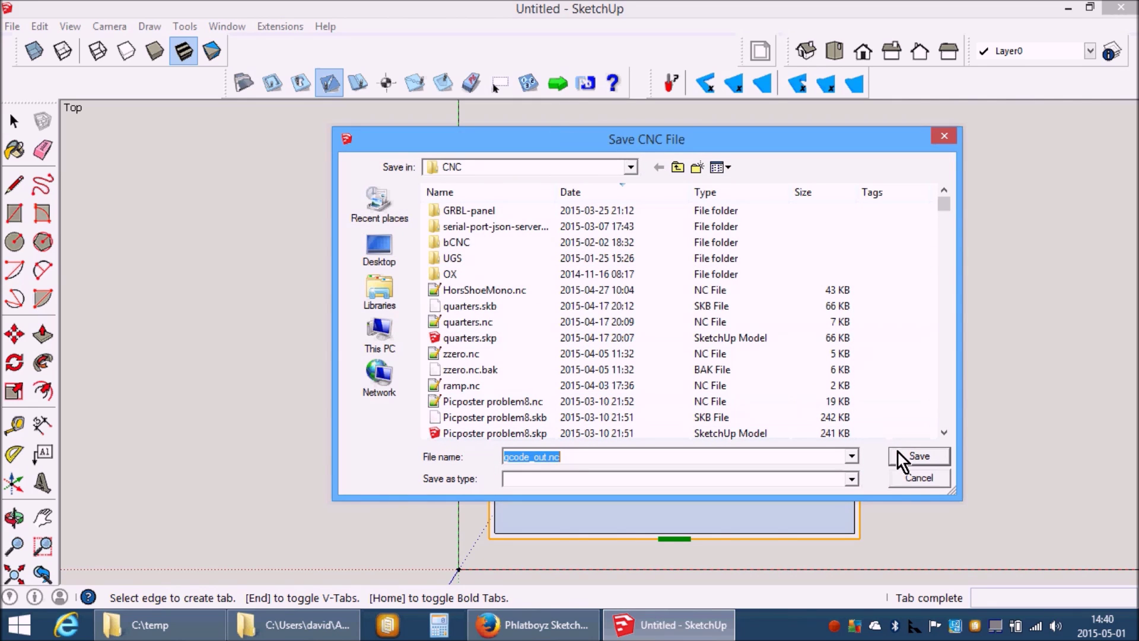
click(900, 454)
click(618, 314)
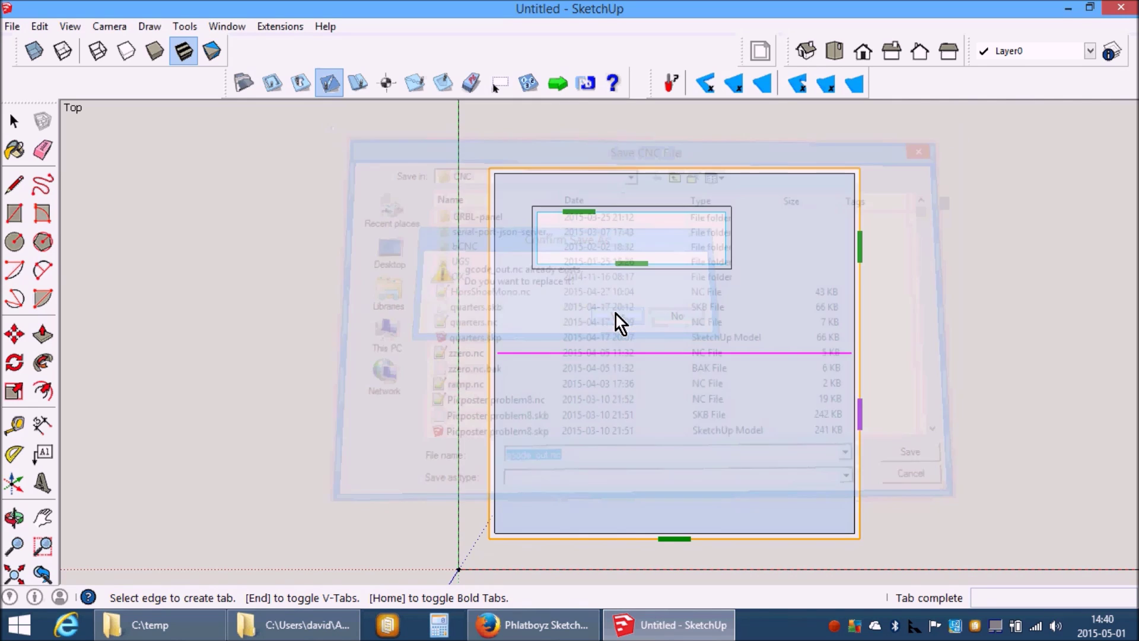
click(703, 348)
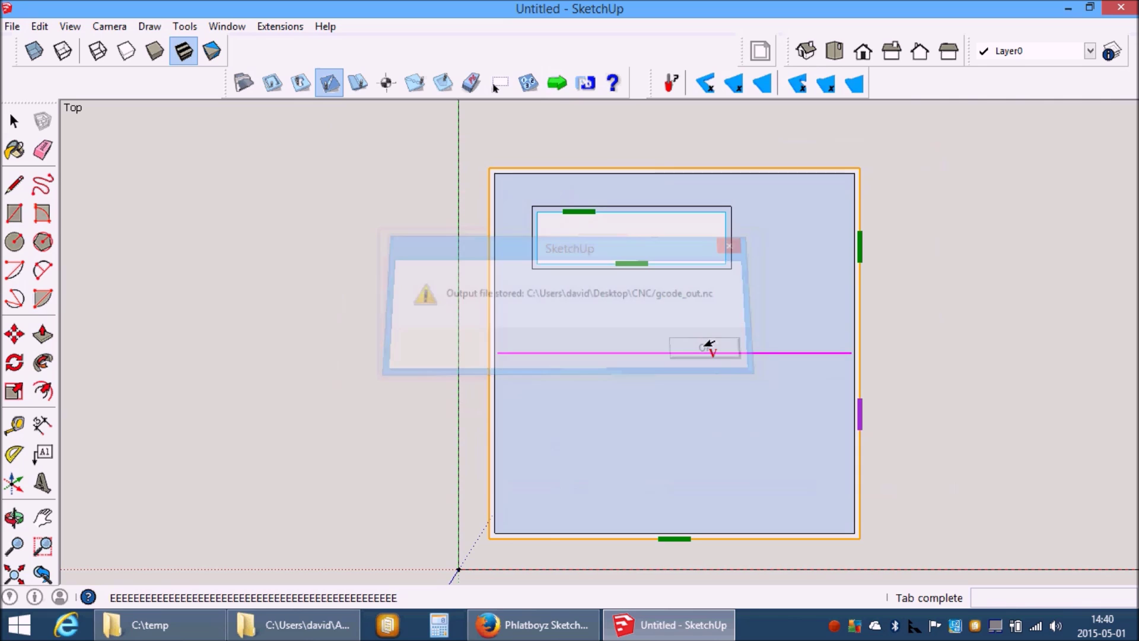
Preview gcode_out.nc in the GCode Plotter and examine the tab shapes in the toolpath from an angle
click(270, 26)
click(294, 88)
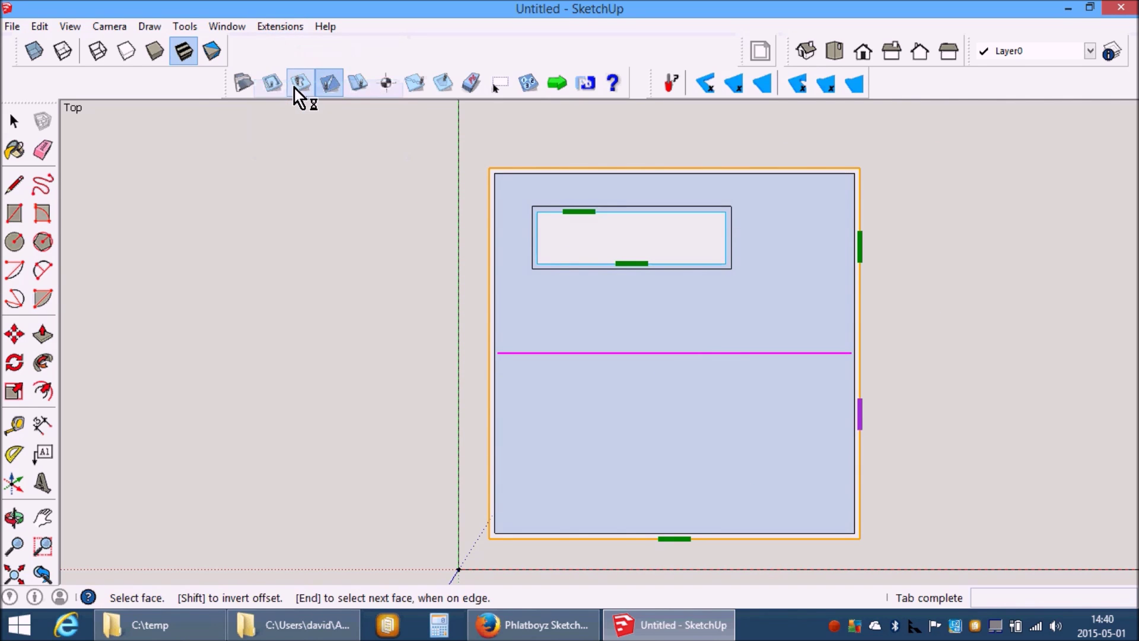
drag(531, 422, 559, 387)
drag(490, 400, 624, 209)
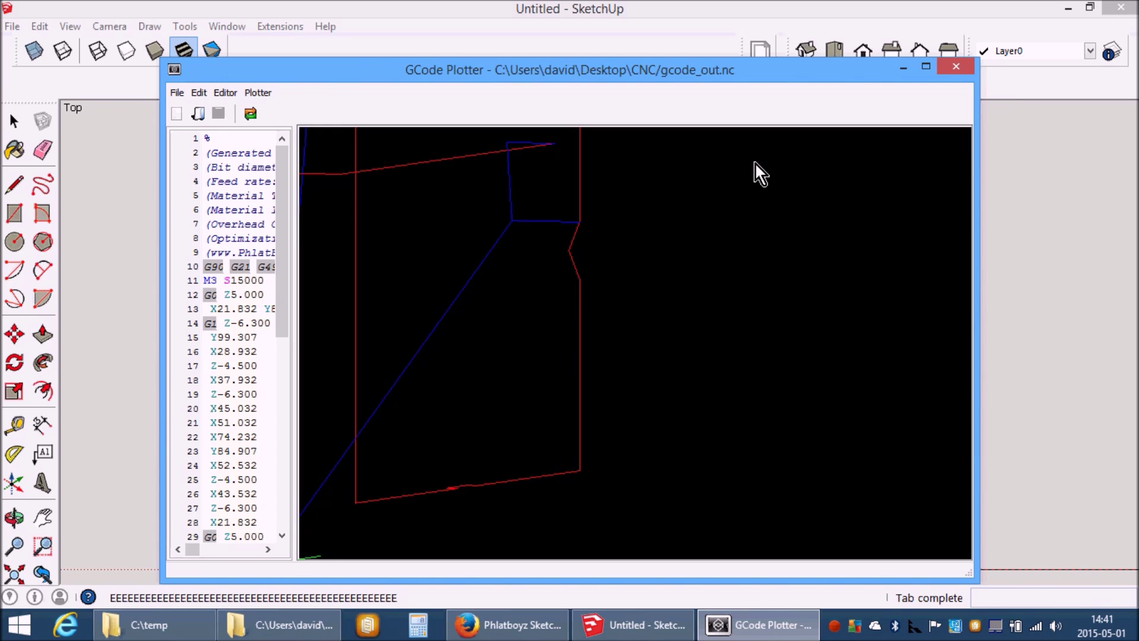
click(957, 67)
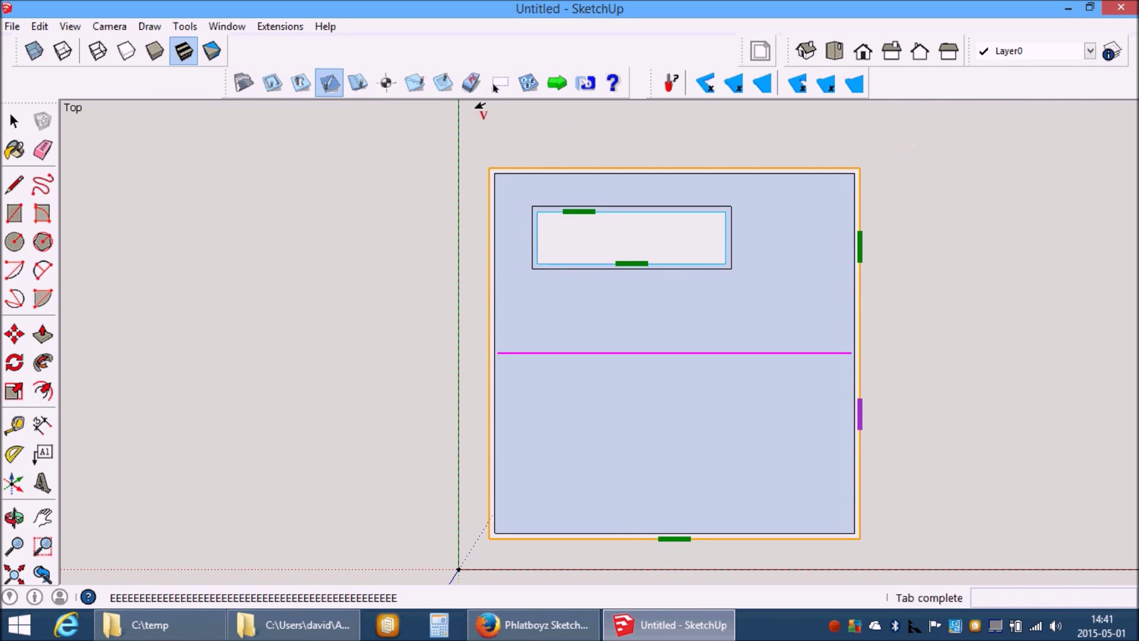
Set the Tab Depth parameter to 30%
click(242, 83)
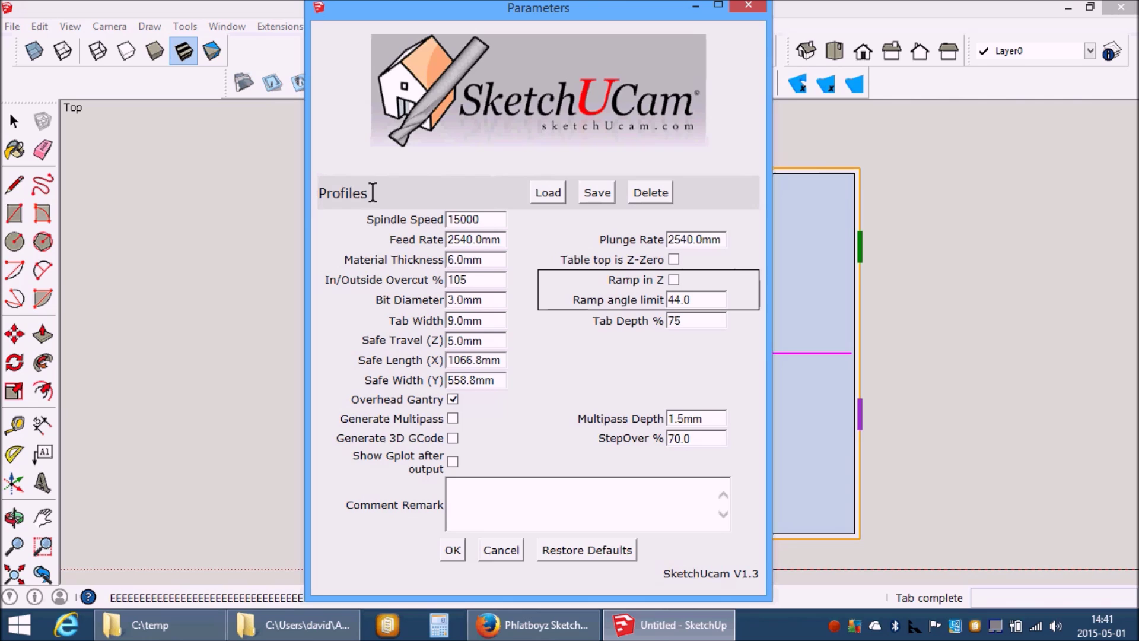
double_click(680, 321)
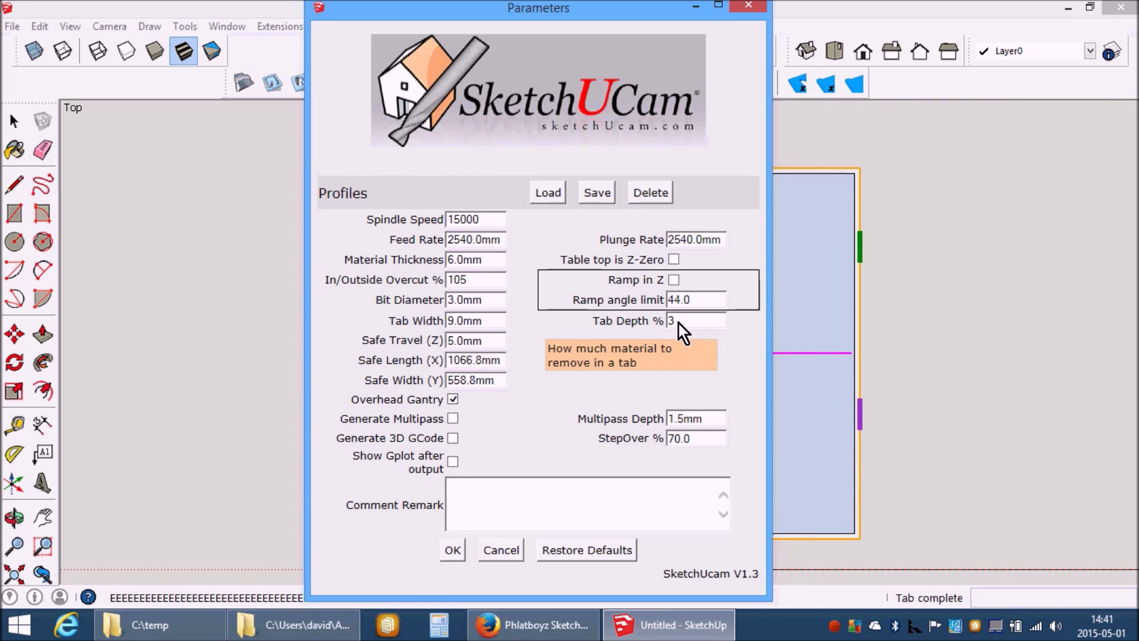
key(Tab)
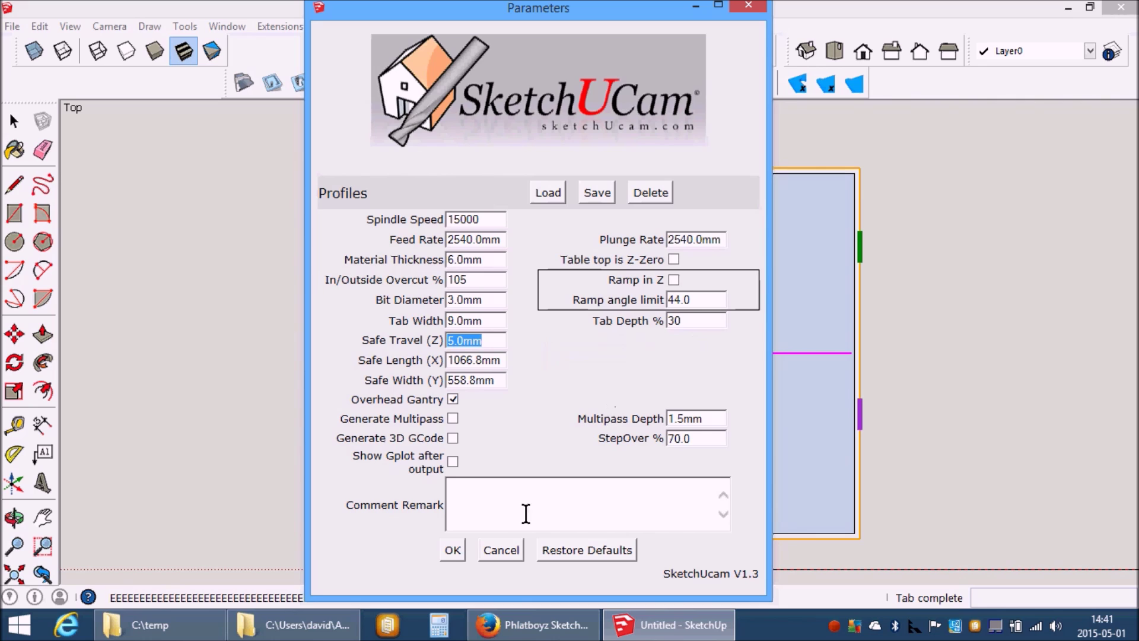
click(453, 551)
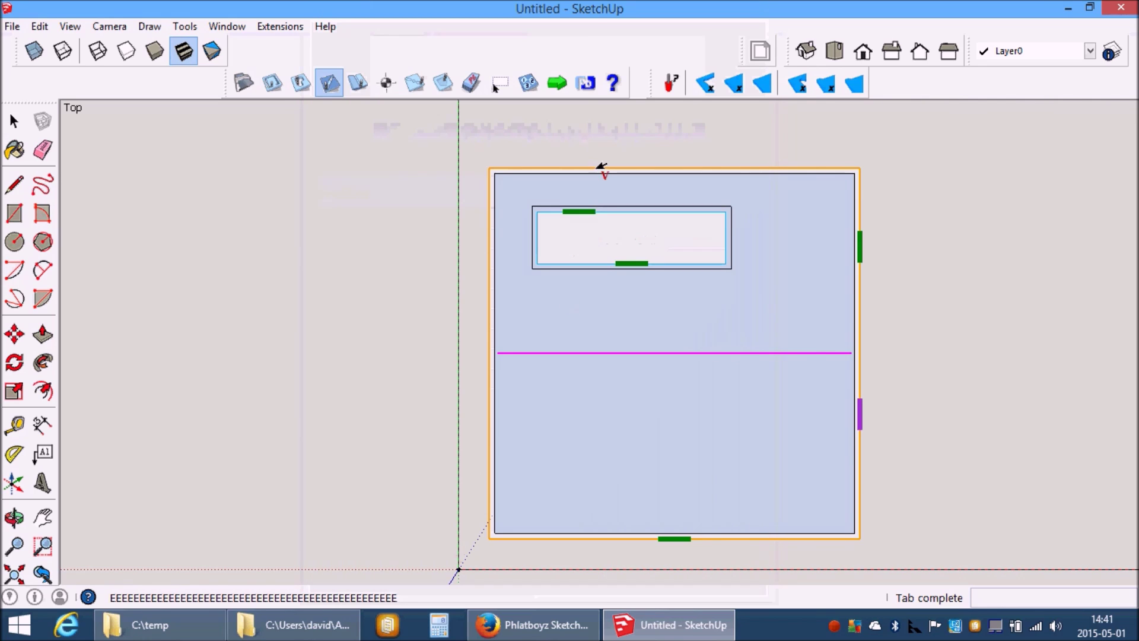
Regenerate the G-code with the new tab depth, overwriting gcode_out.nc
click(558, 94)
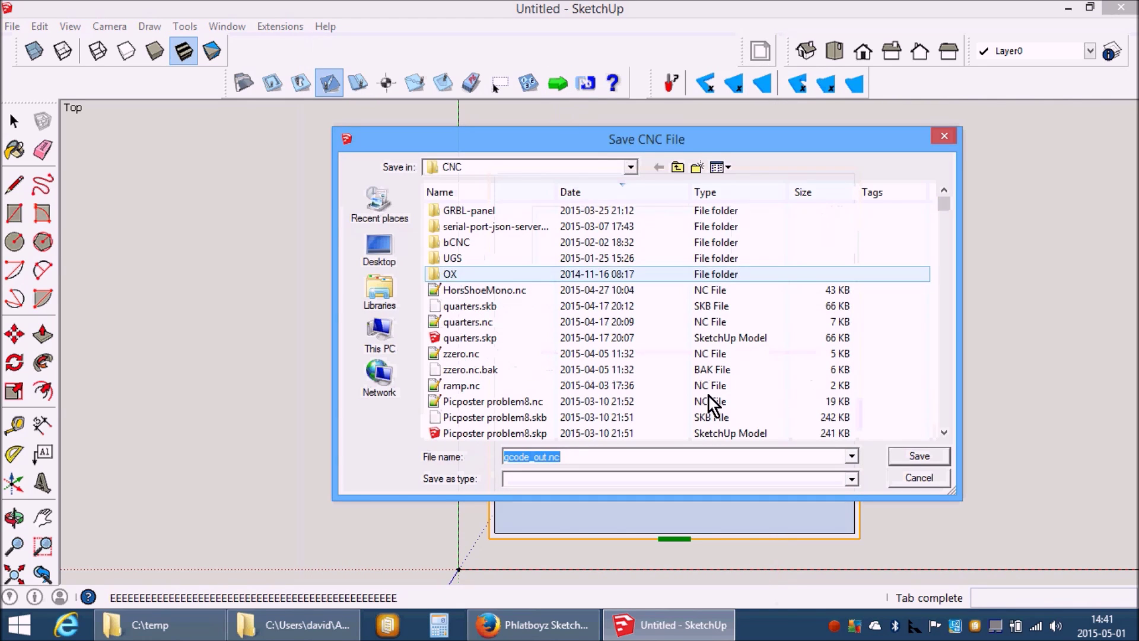
click(929, 454)
click(636, 318)
click(703, 348)
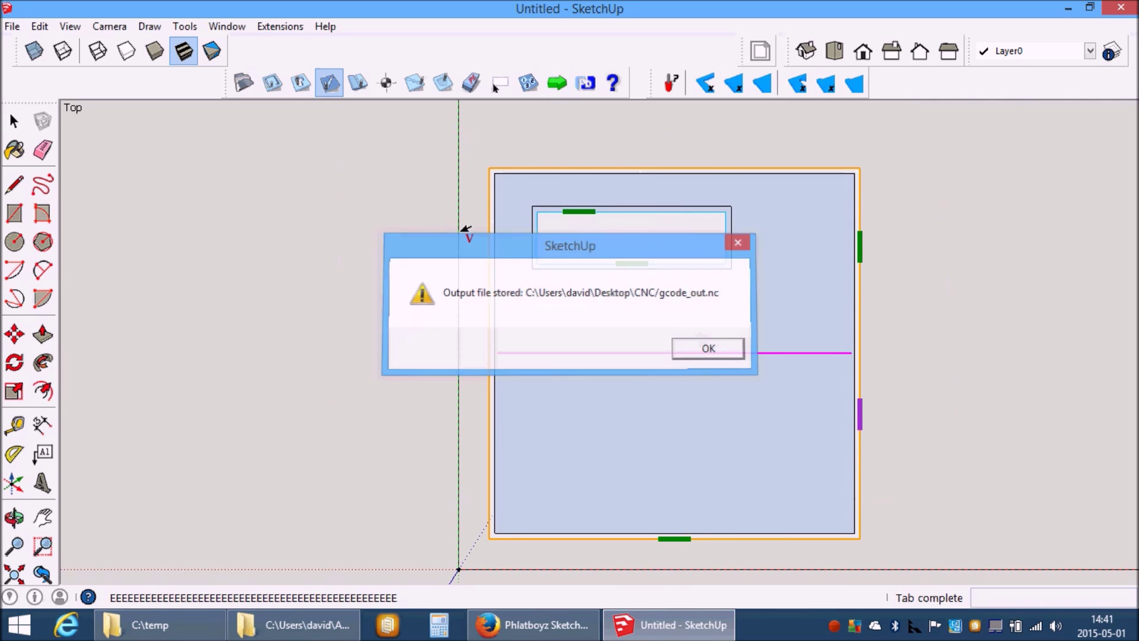
Preview the regenerated toolpath in the GCode Plotter and compare the depth of the normal tabs and the V-tab
click(279, 26)
click(307, 89)
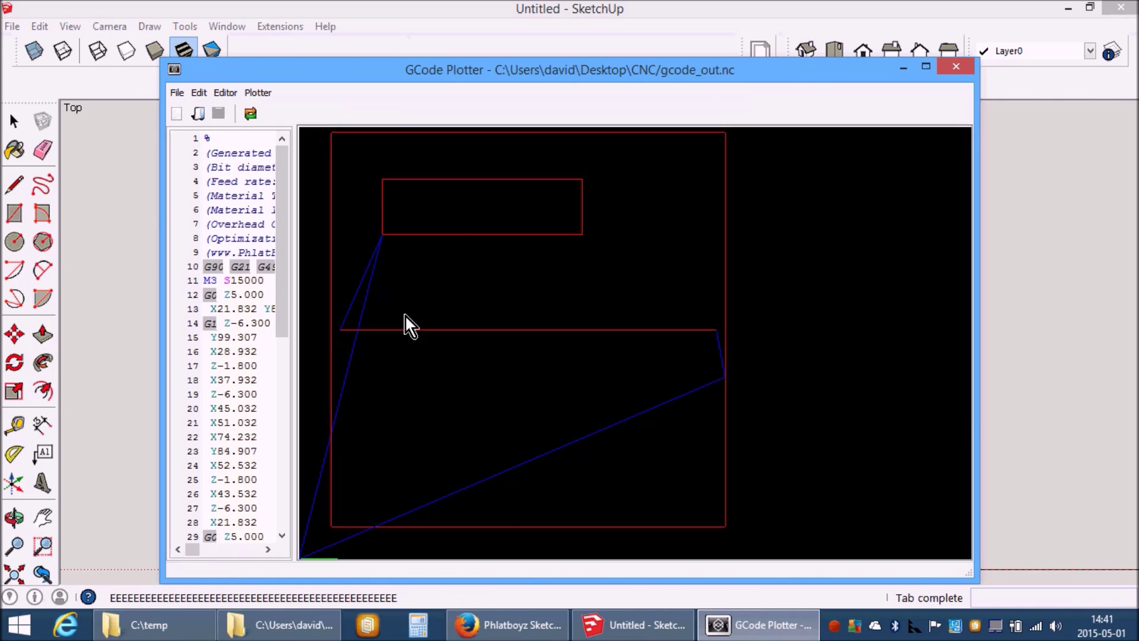
drag(590, 387, 532, 384)
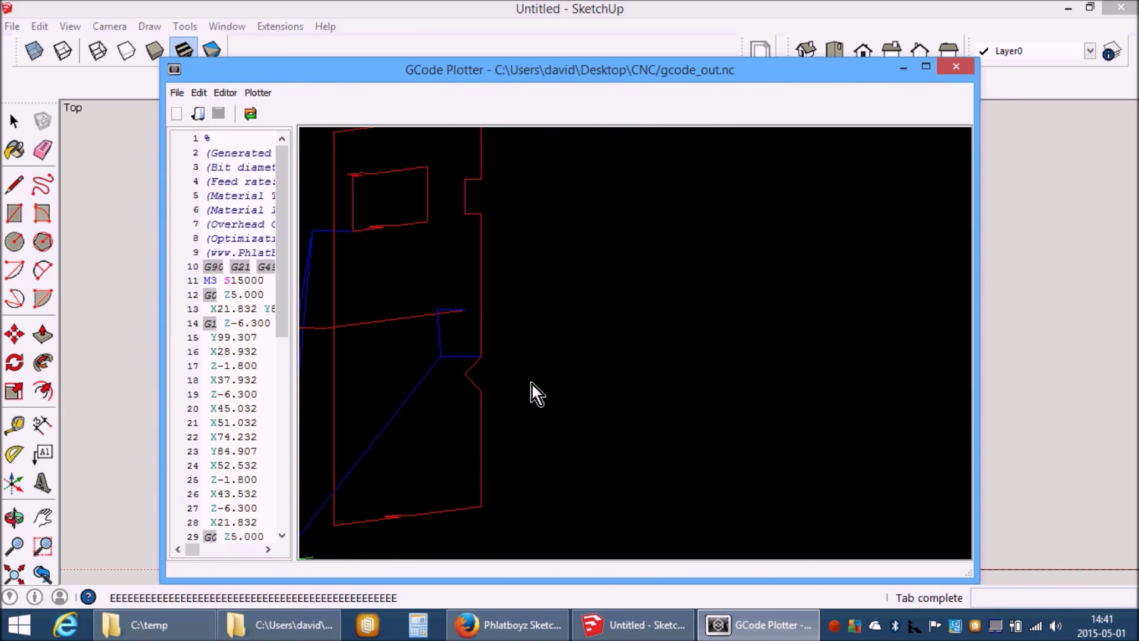
key(alt+F4)
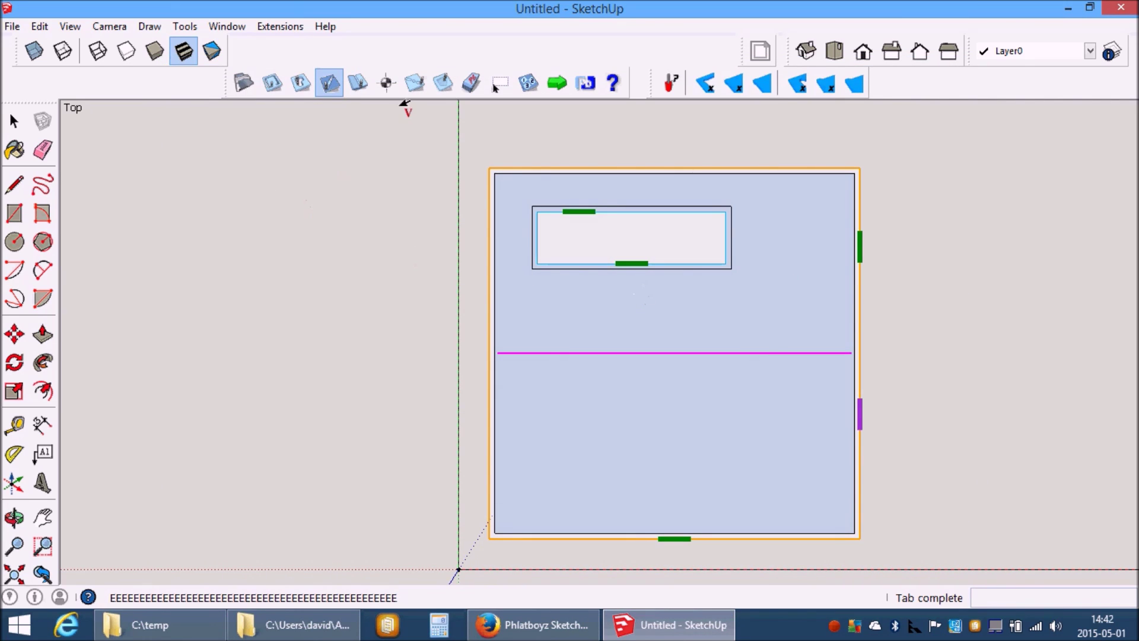
Draw a circle with a 20 mm radius in the square's lower-left area, below the fold line
click(9, 248)
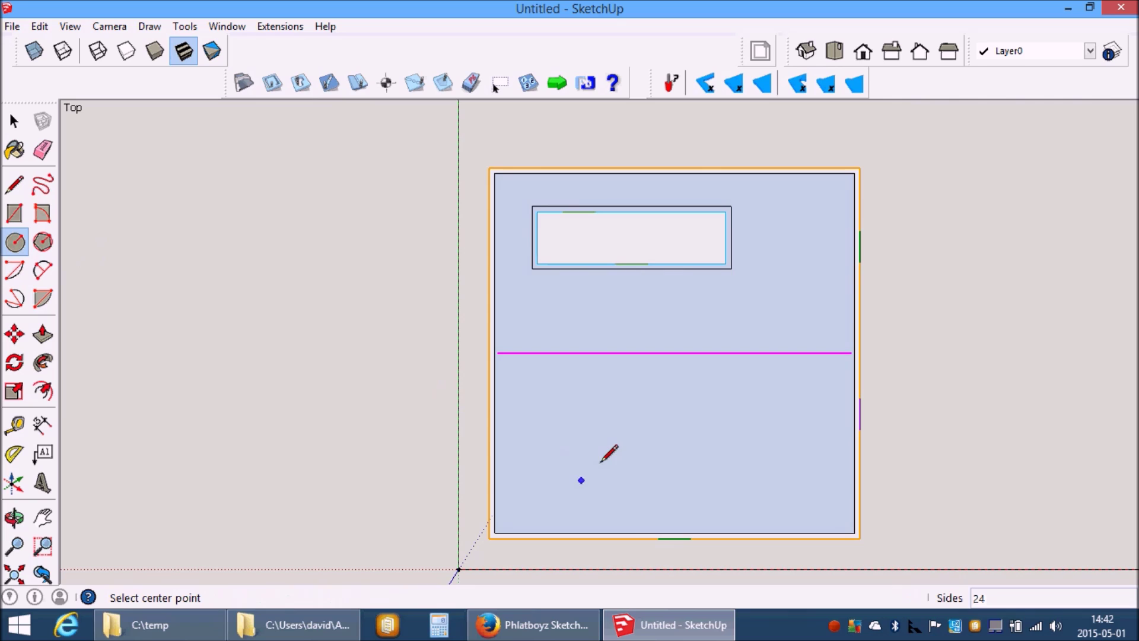
click(582, 437)
text(20)
key(Return)
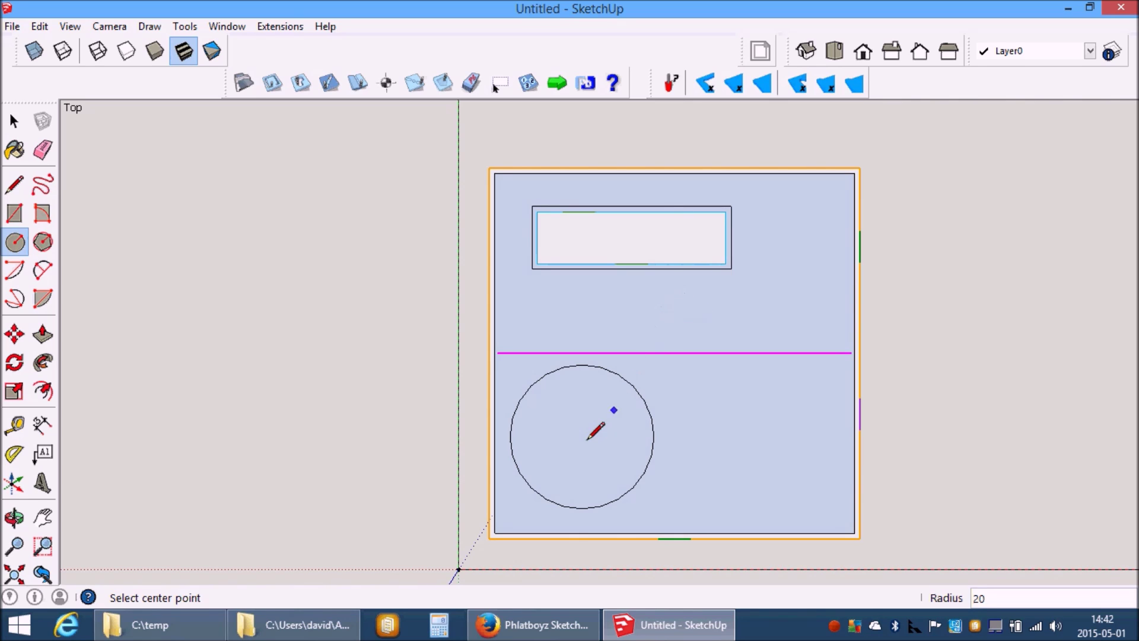
key(space)
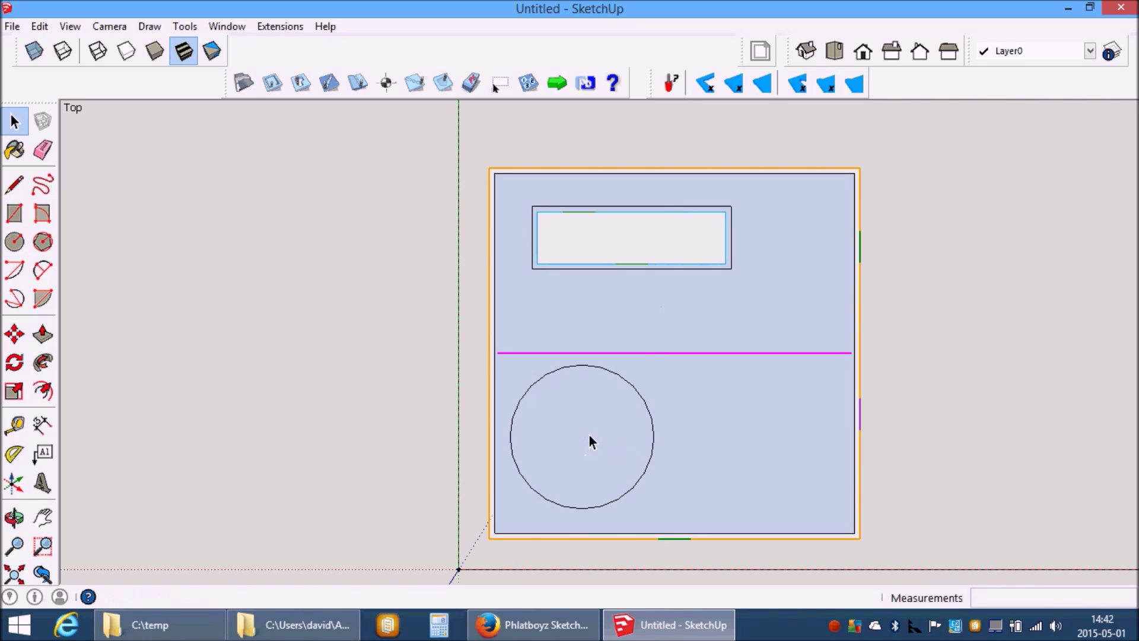
Explode the circle's curve into separate edges
click(629, 387)
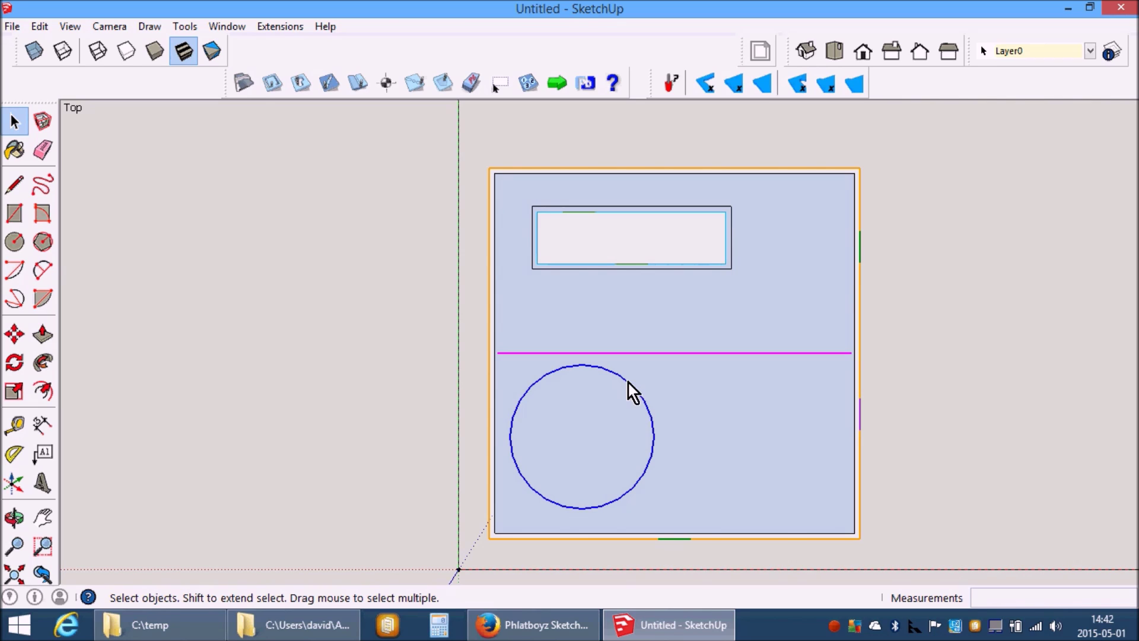
right_click(628, 382)
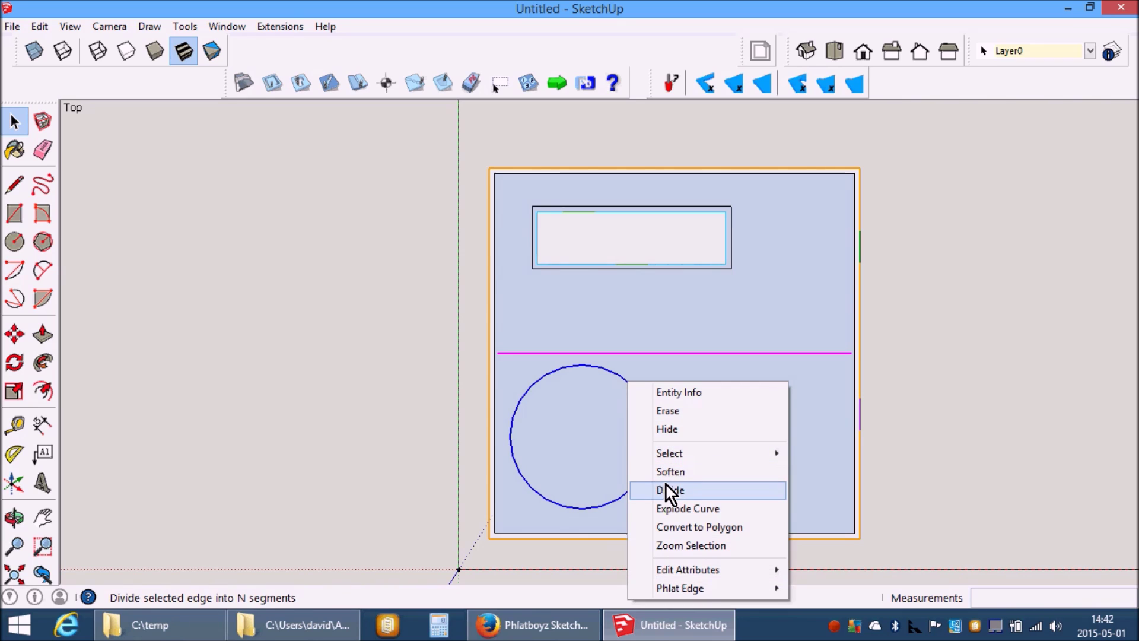
click(673, 508)
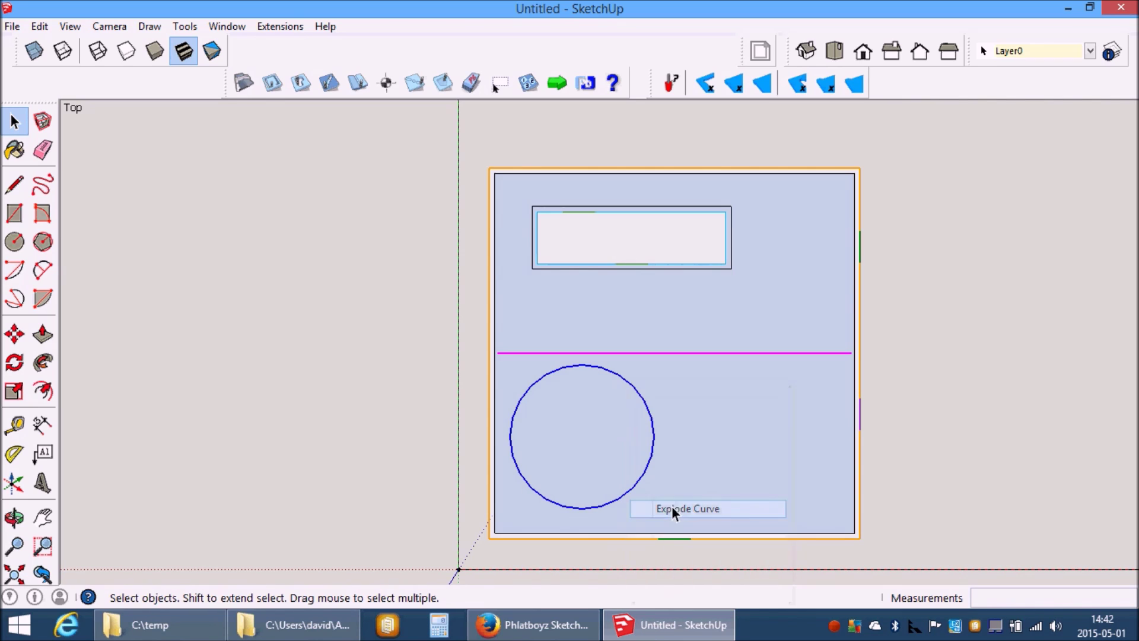
Select individual segments on the circle's upper-right arc and examine them up close
click(647, 408)
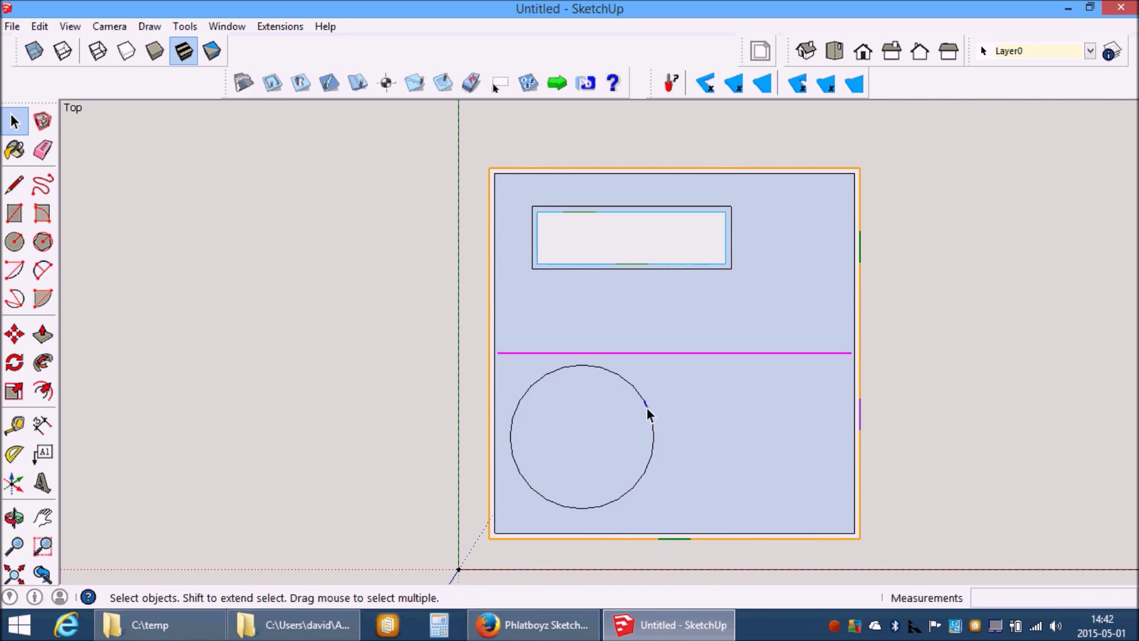
click(635, 395)
click(639, 394)
scroll(636, 400, up, 3)
scroll(636, 399, up, 4)
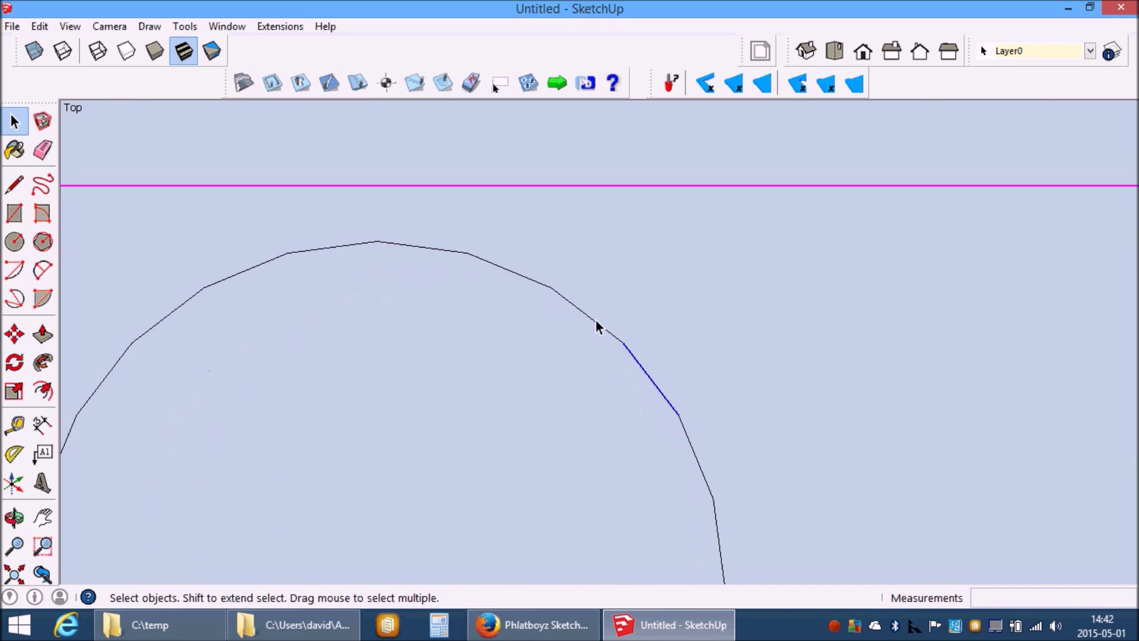
Select single segments along the circle's top arc one after another, then select the whole circle outline
click(514, 275)
click(433, 249)
click(339, 249)
scroll(579, 209, down, 5)
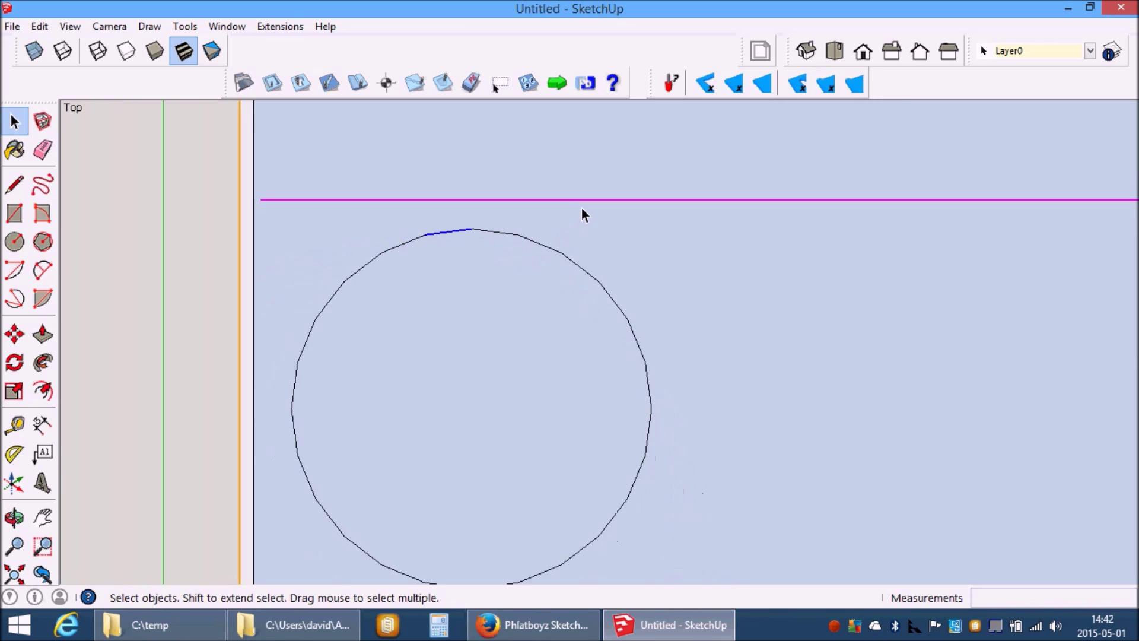
key(ctrl+a)
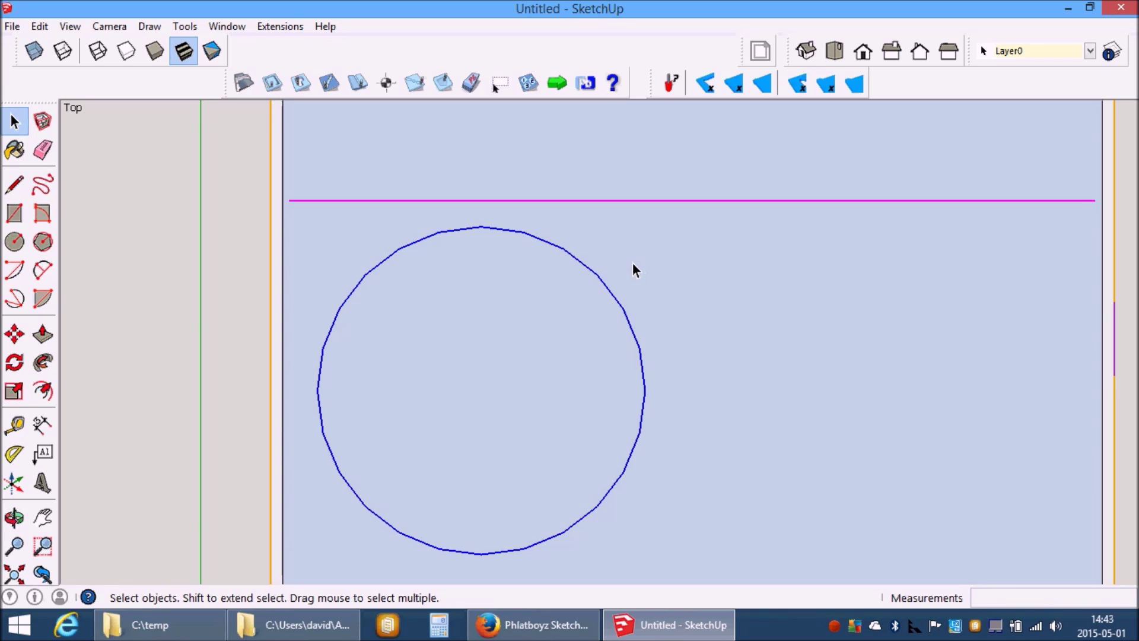
Draw a diagonal line across the circle, from just outside its upper-right edge to just outside its lower-left edge
key(l)
click(606, 237)
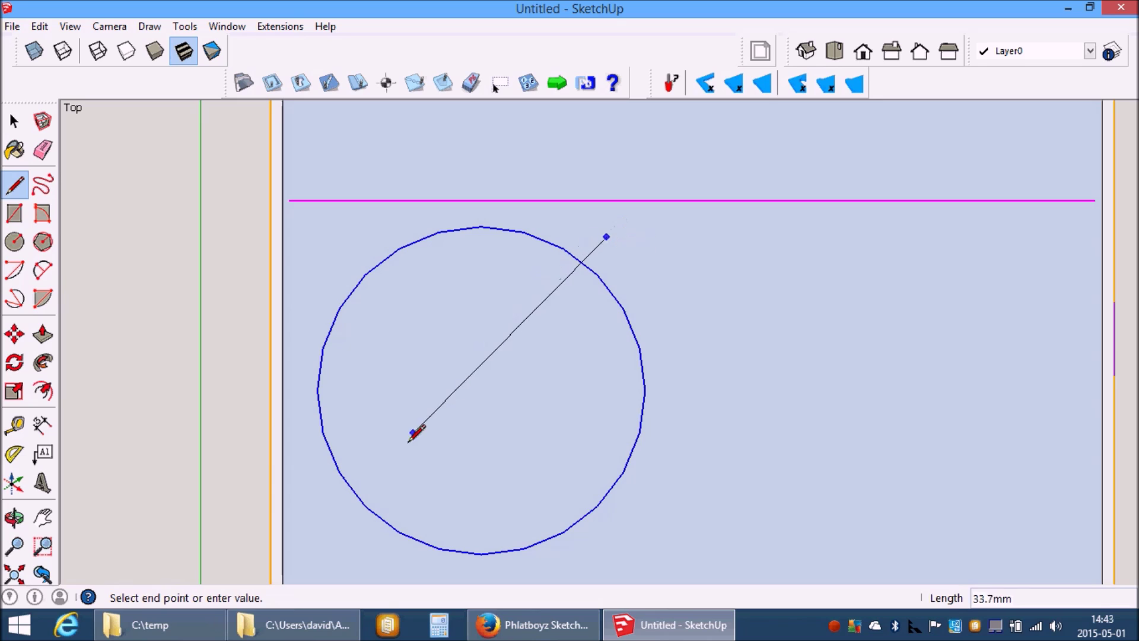
click(341, 509)
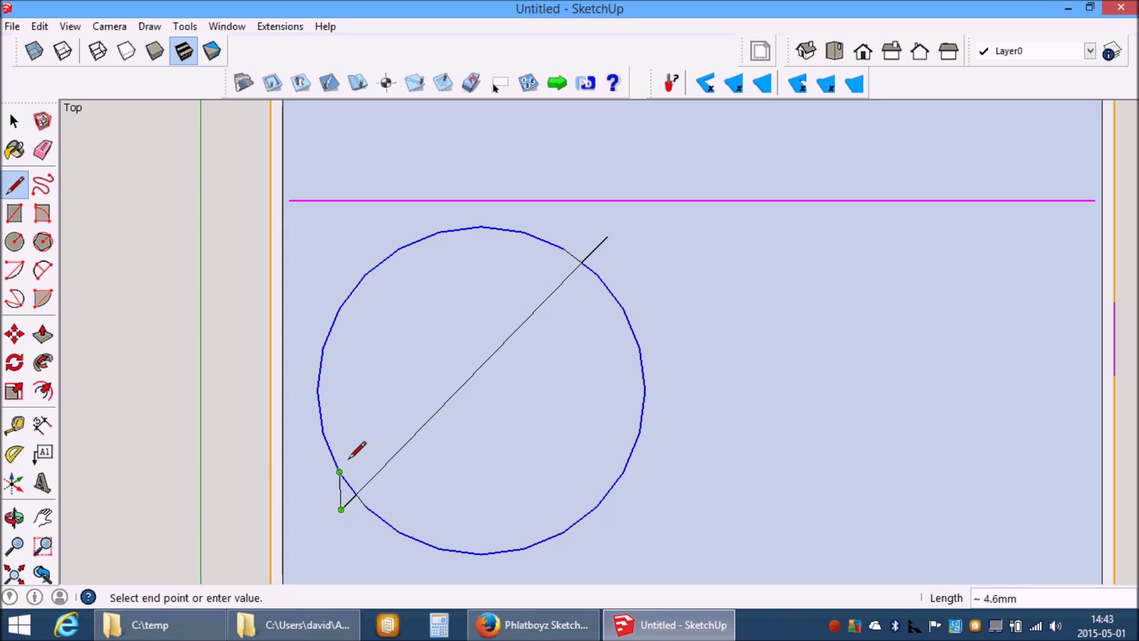
key(Escape)
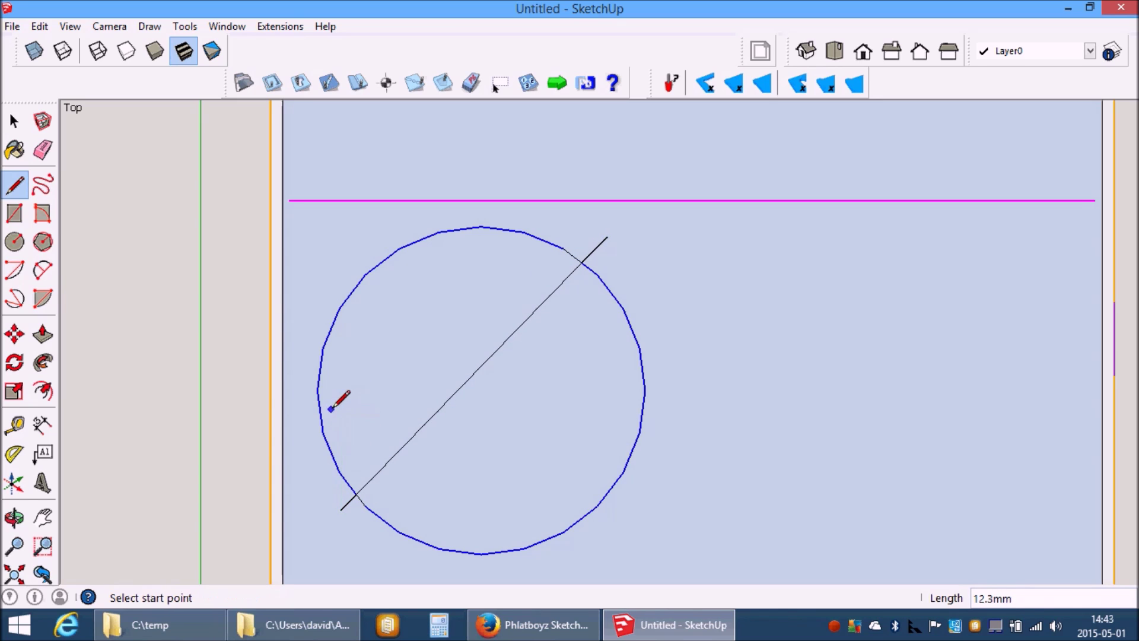
key(space)
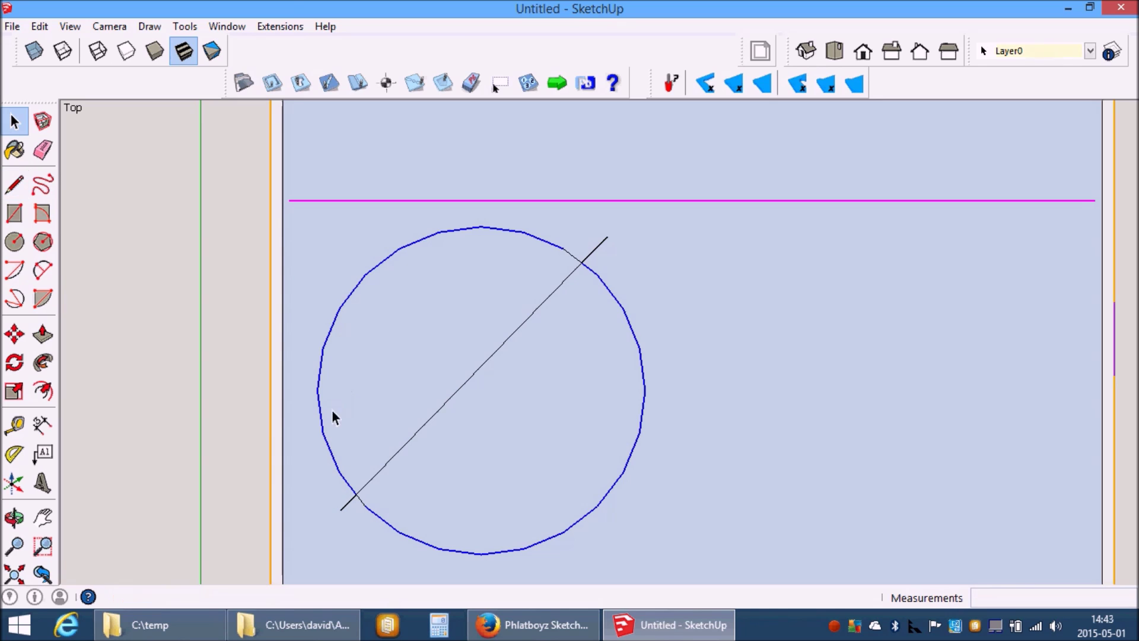
Delete the arc on the upper-left side of the diagonal and preview an inside cut on the remaining half circle
click(349, 294)
click(350, 295)
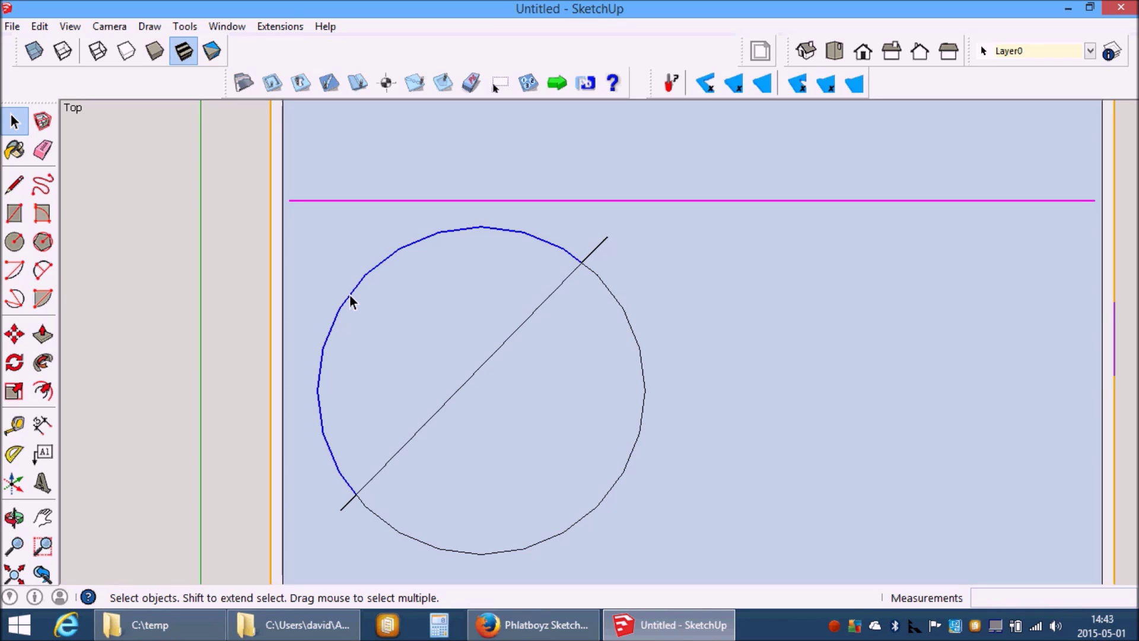
key(Delete)
click(614, 305)
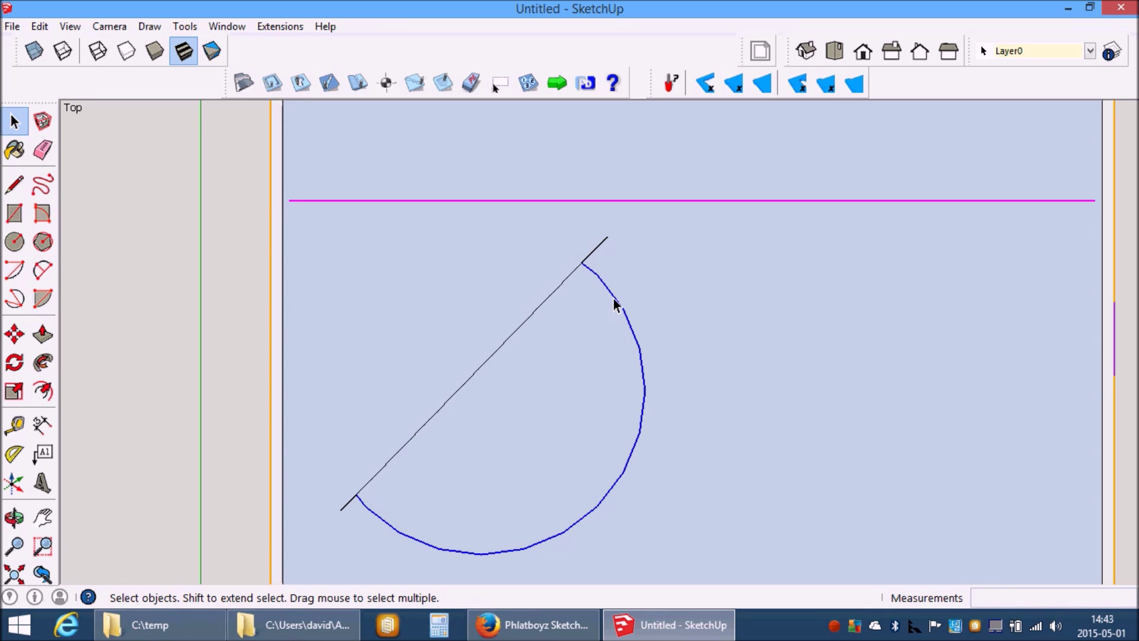
click(299, 83)
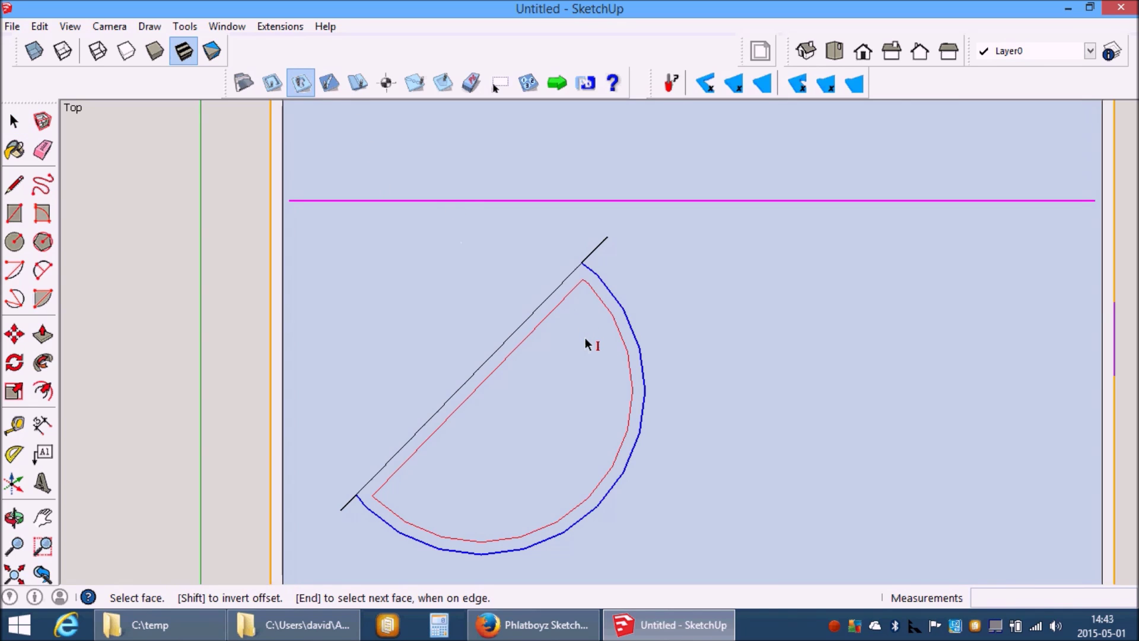
Activate the Pocket tool and set its depth to 45%
click(442, 83)
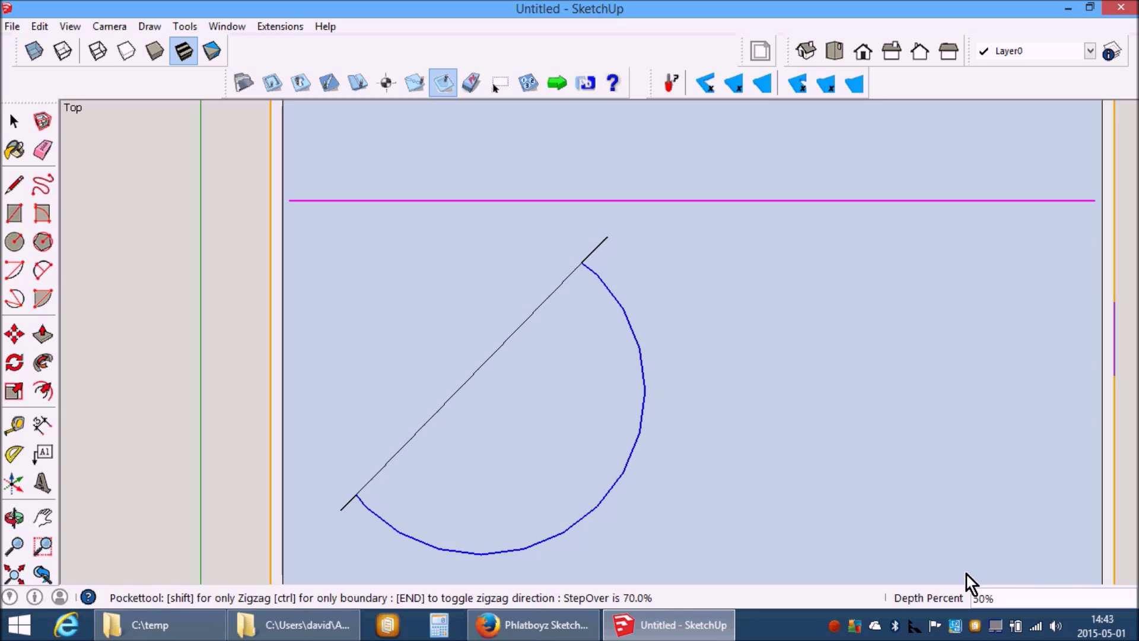
key(Down)
key(Left)
key(Up)
key(Right)
key(Down)
key(Left)
key(Up)
key(Up)
key(Up)
key(Down)
key(Down)
key(Down)
text(45%)
Compare the zigzag-only and boundary-only pocket options on the half circle and create a full pocket with horizontal zigzags
click(510, 475)
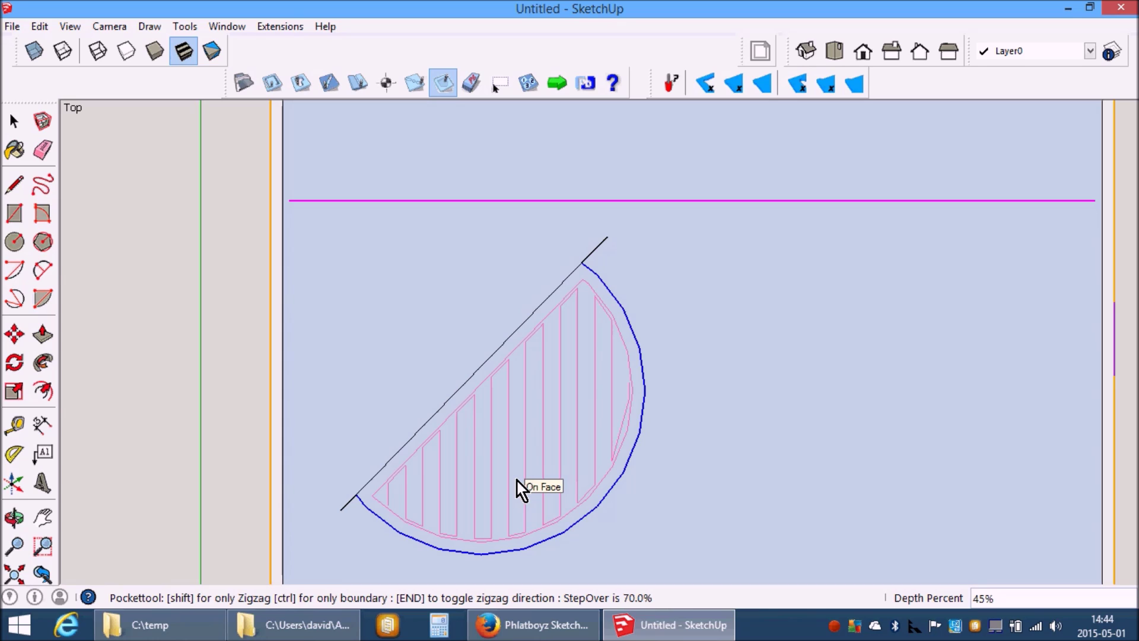
key(shift)
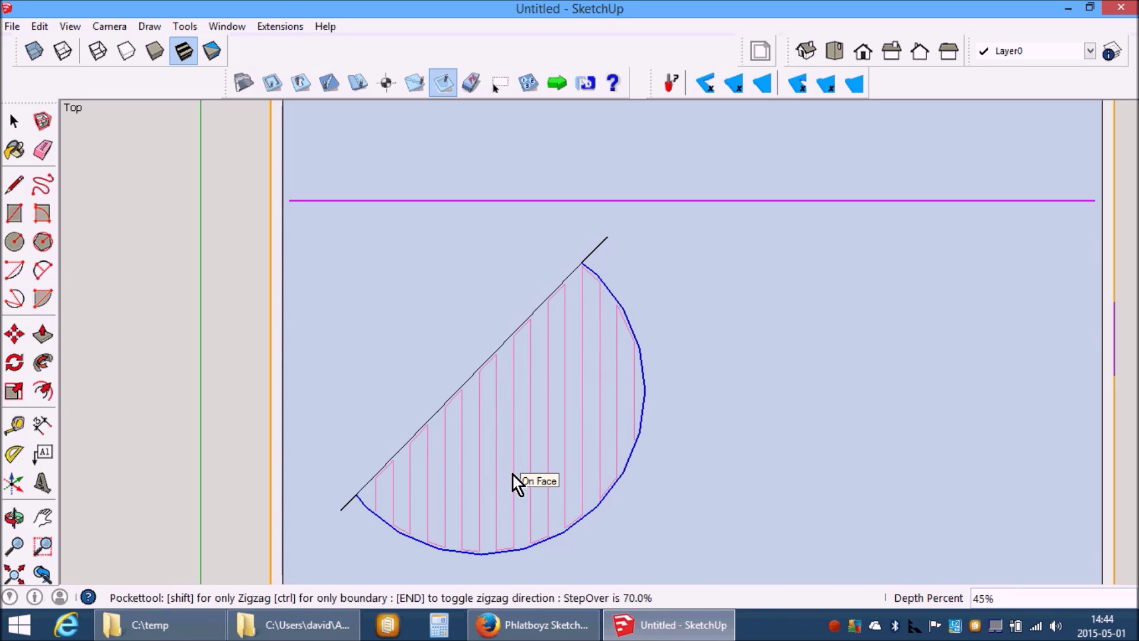
key(ctrl)
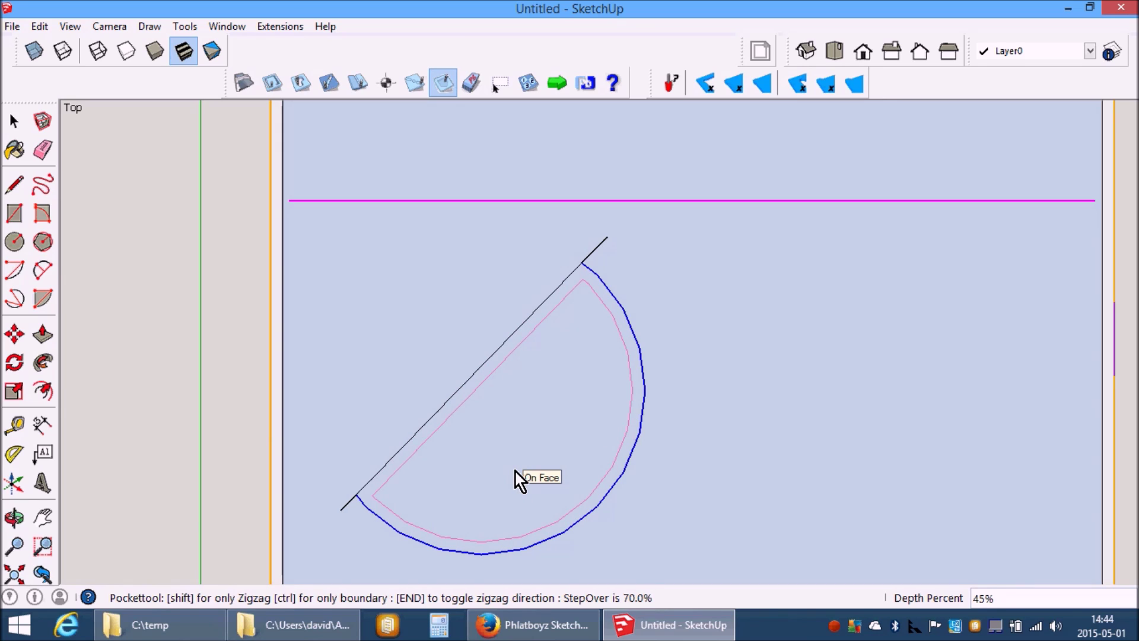
key(End)
key(End)
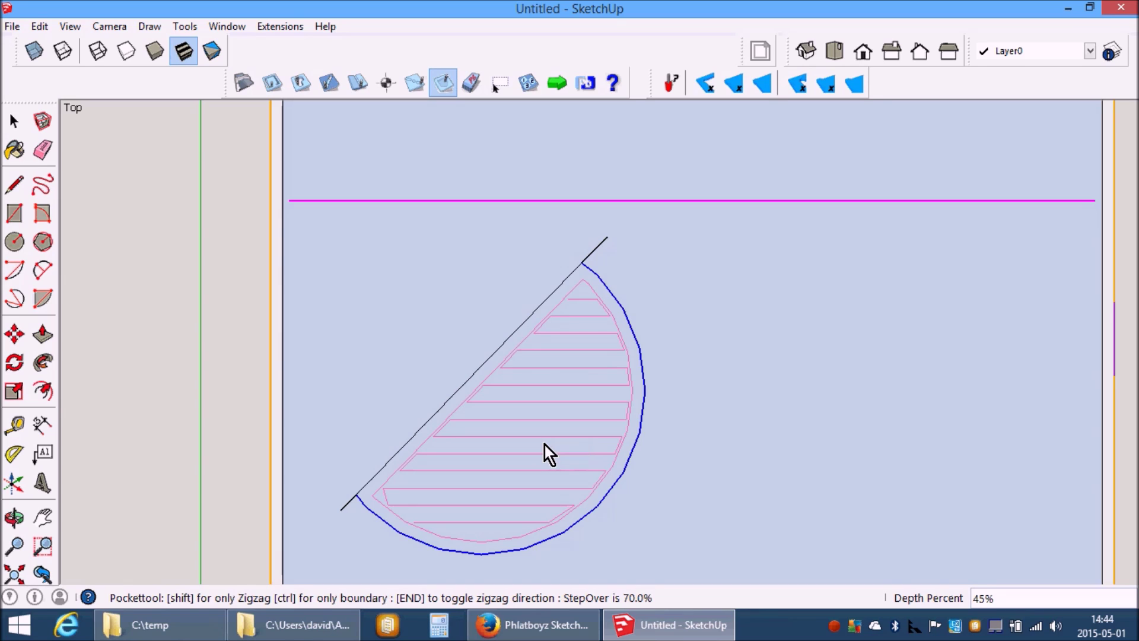
click(544, 445)
key(space)
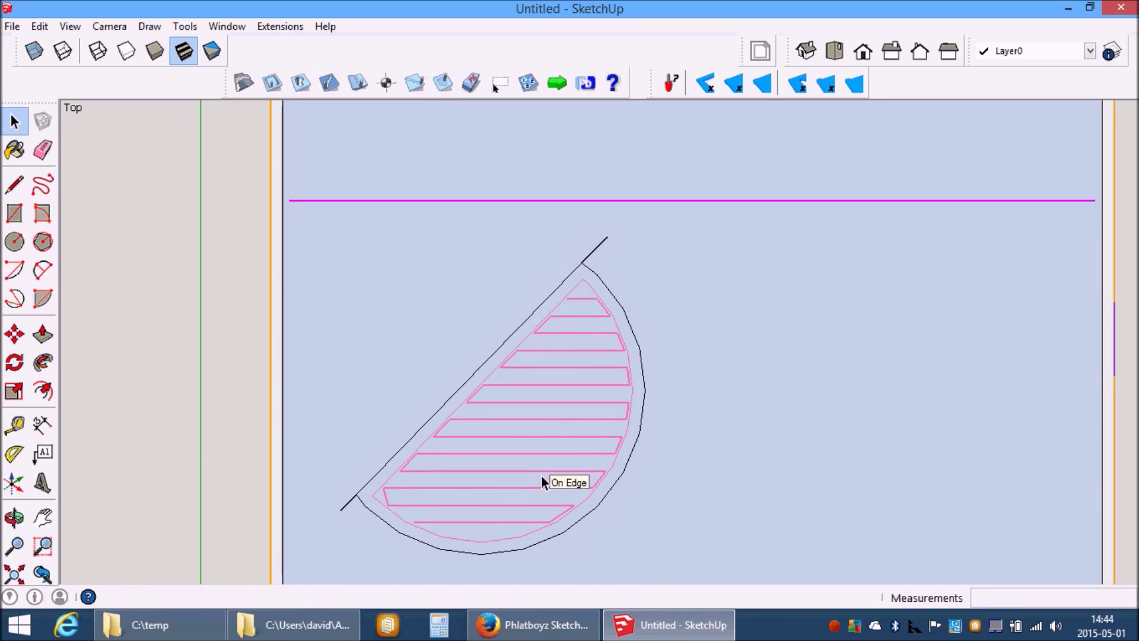
Draw a T shape beside the half circle from two overlapping rectangles, the upper about 36 × 17 mm, and erase the overlapping inner edges
key(r)
click(731, 263)
click(1028, 405)
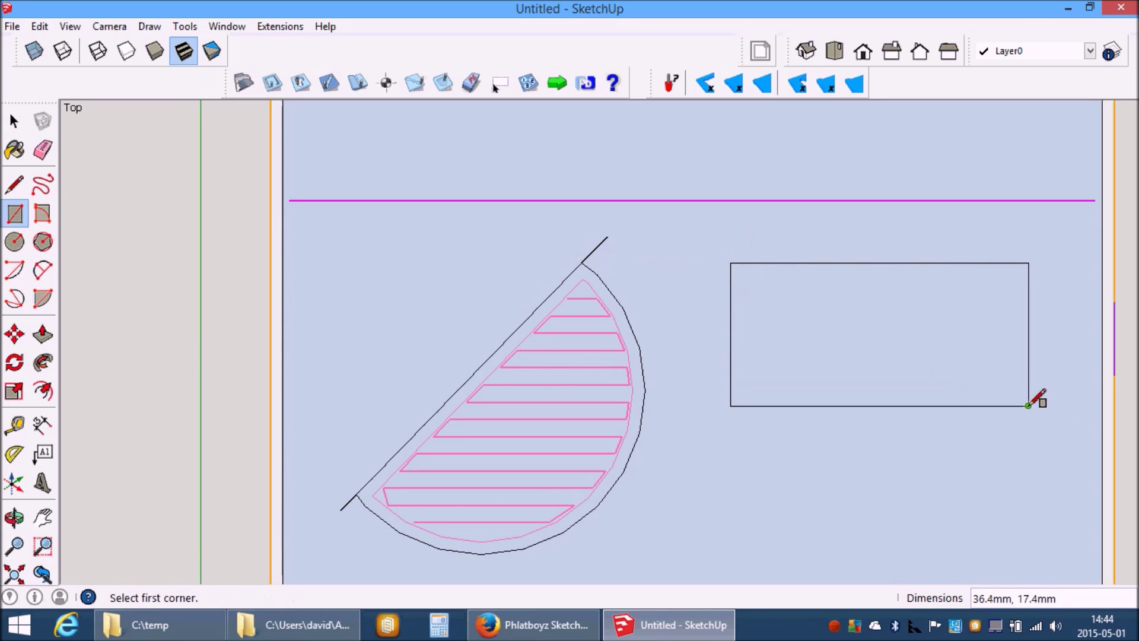
click(831, 374)
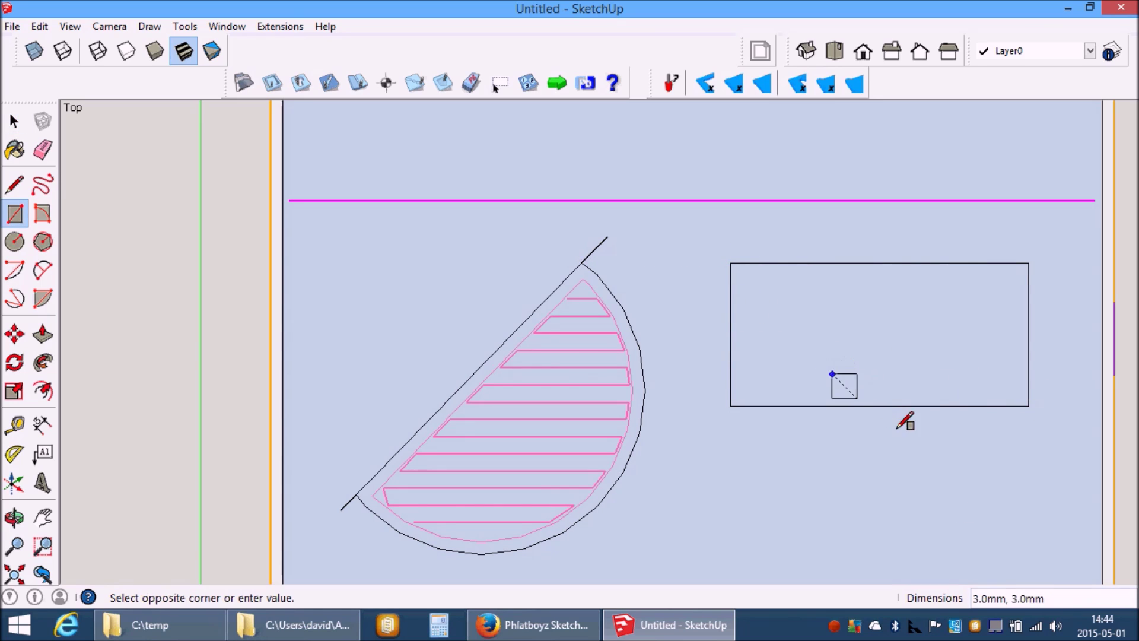
click(945, 573)
key(e)
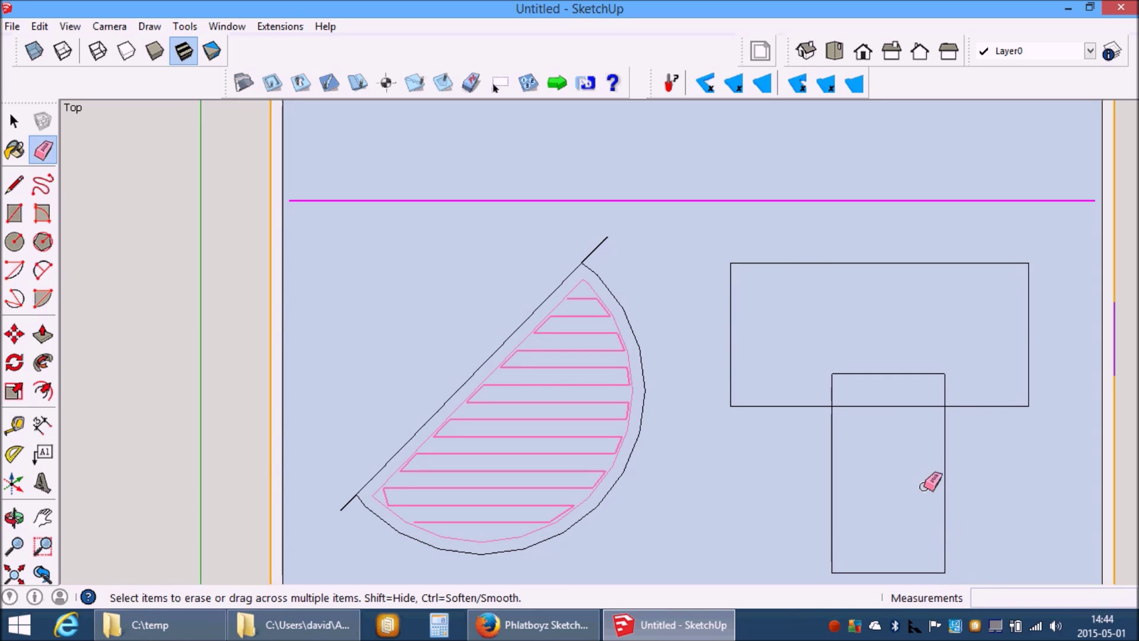
mouse_move(890, 411)
mouse_down()
mouse_move(885, 349)
mouse_move(863, 383)
mouse_move(953, 388)
mouse_up()
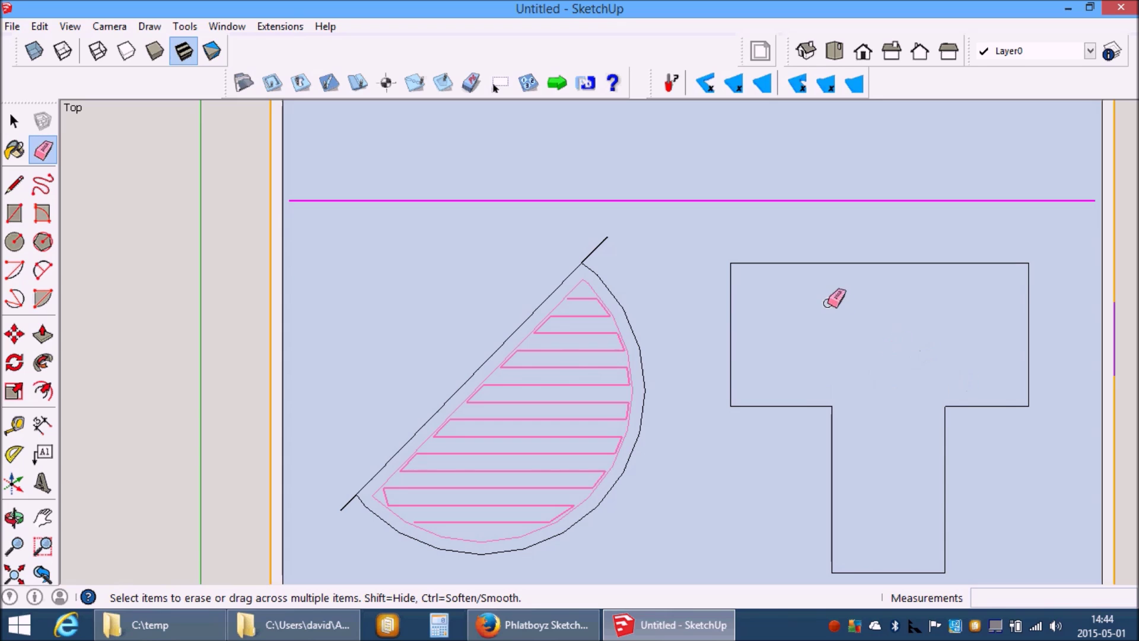
Compare the pocket options on the T shape and create a boundary-only pocket in it
click(443, 83)
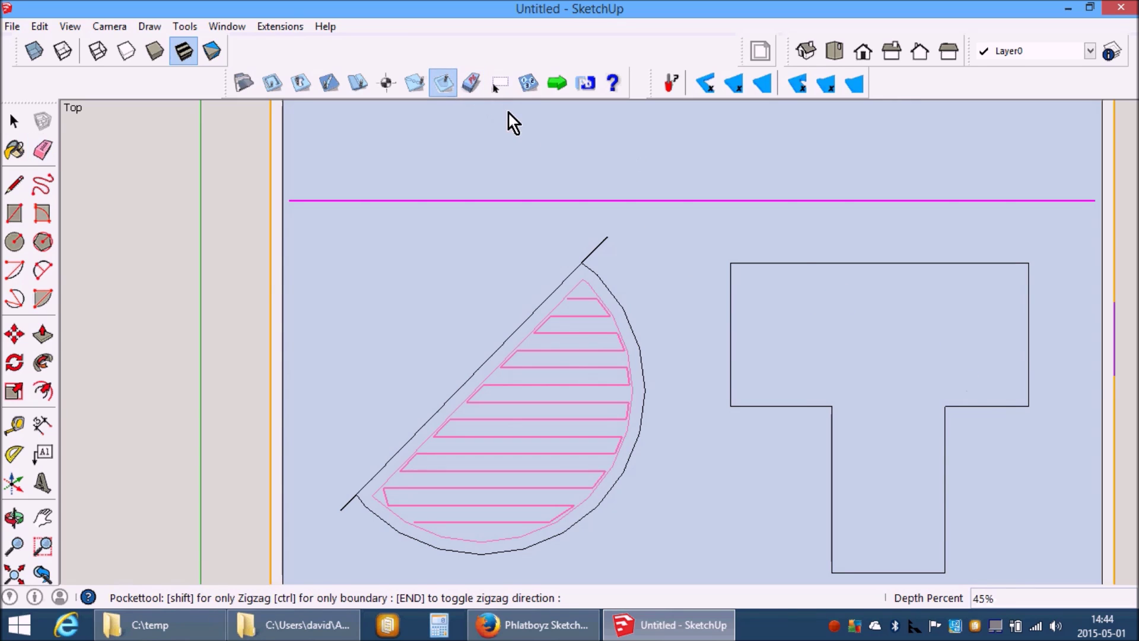
click(820, 277)
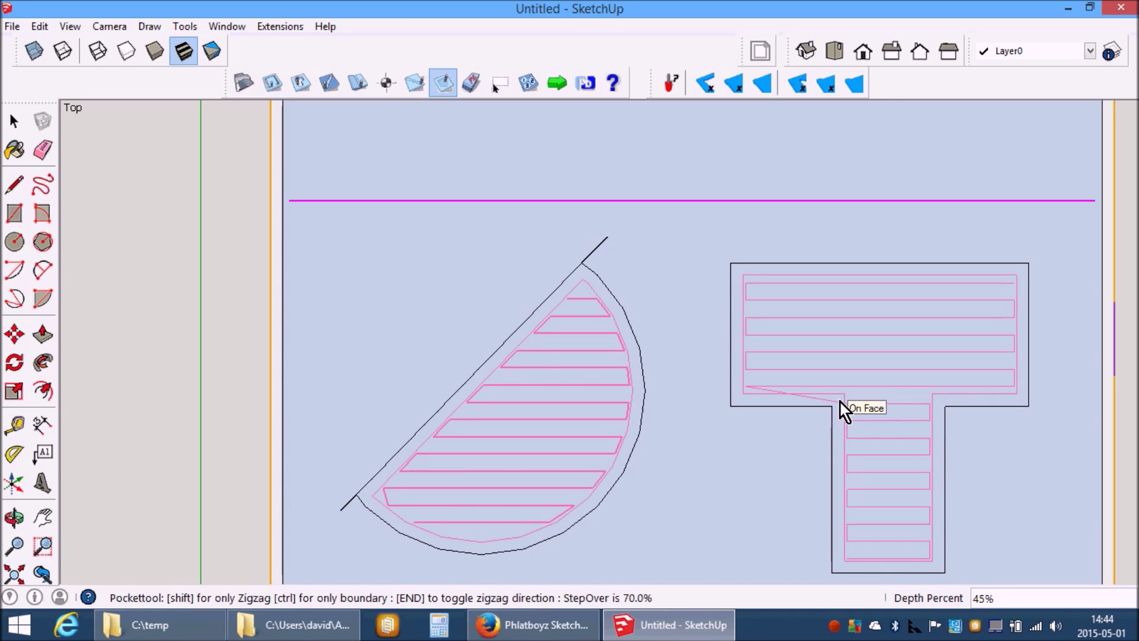
key(shift)
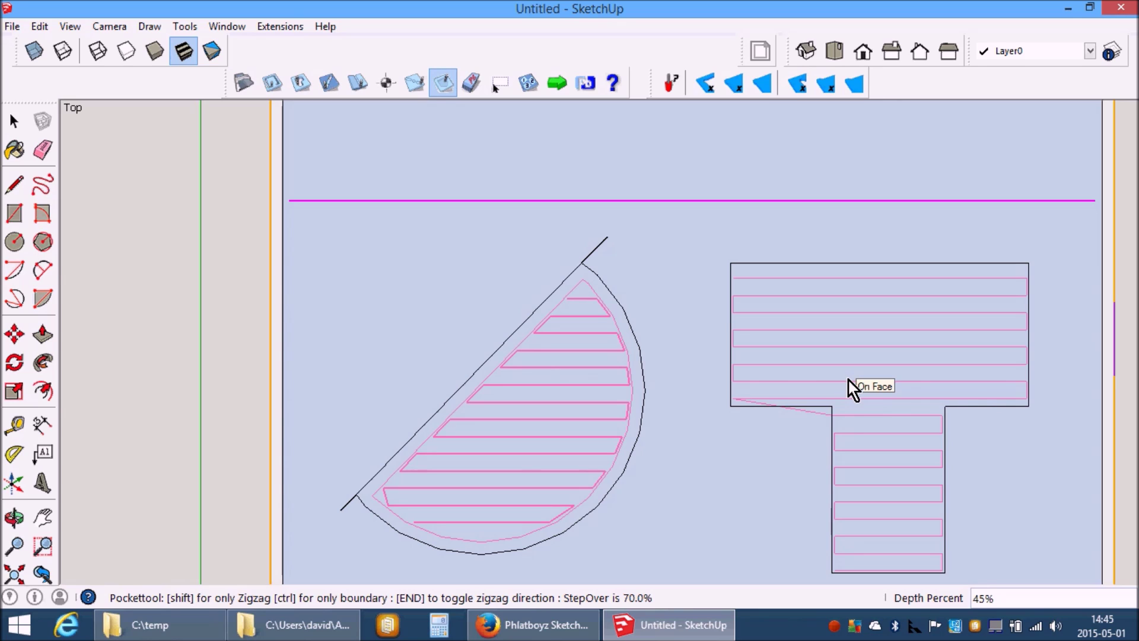
key(ctrl)
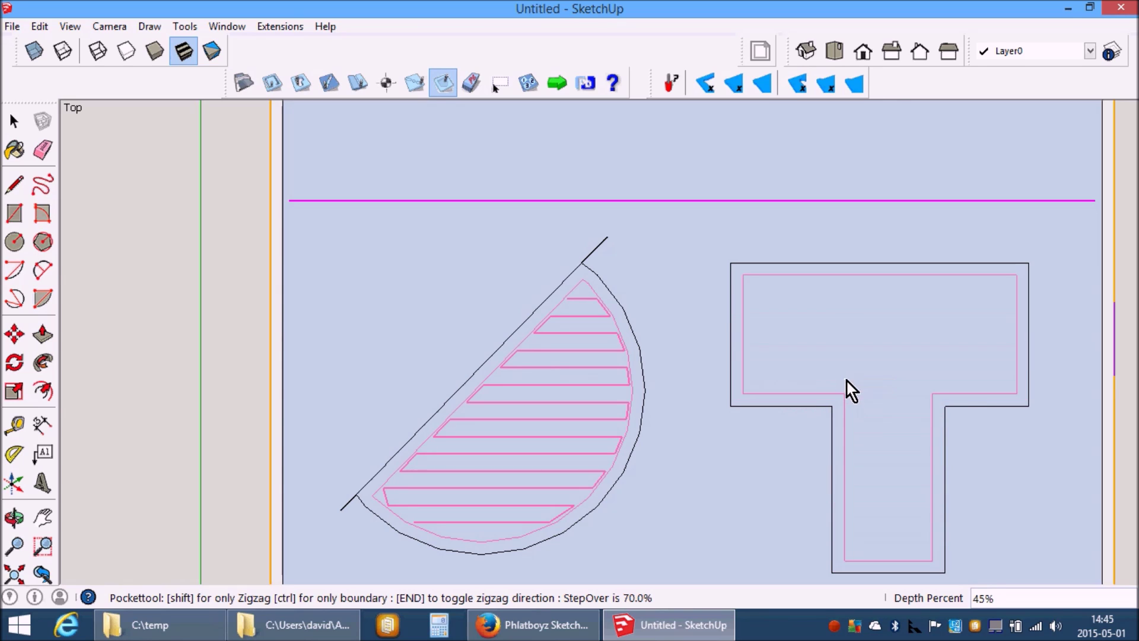
ctrl+click(870, 347)
key(space)
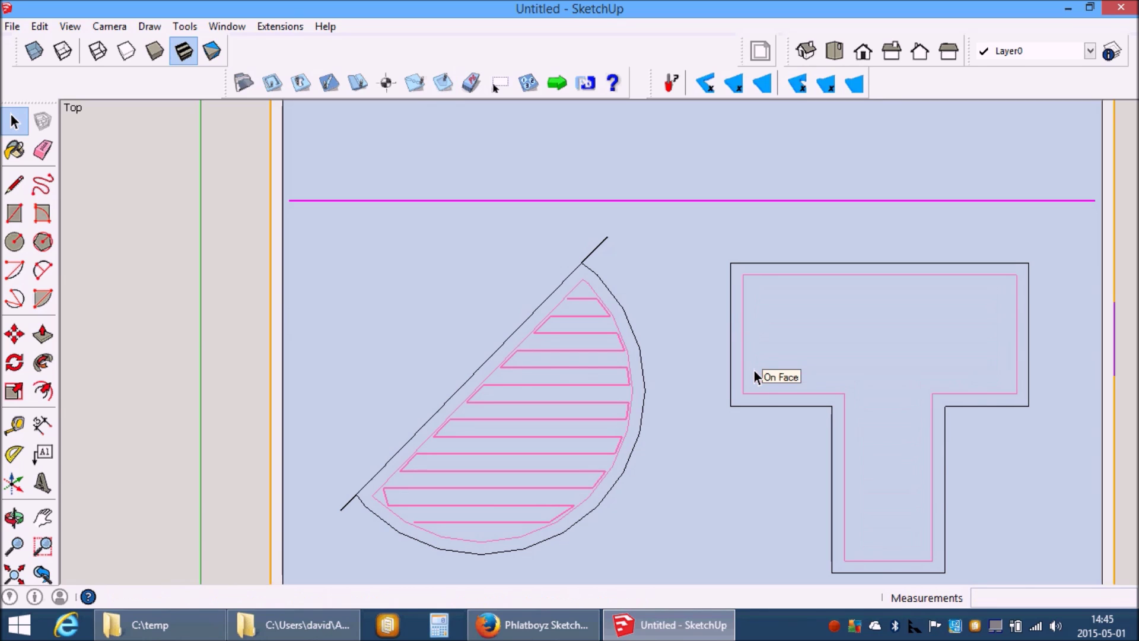
Split the T's pocket boundary with a line of about 11 mm across the stem's top and fill both sections with zigzag-only pockets
key(l)
click(932, 393)
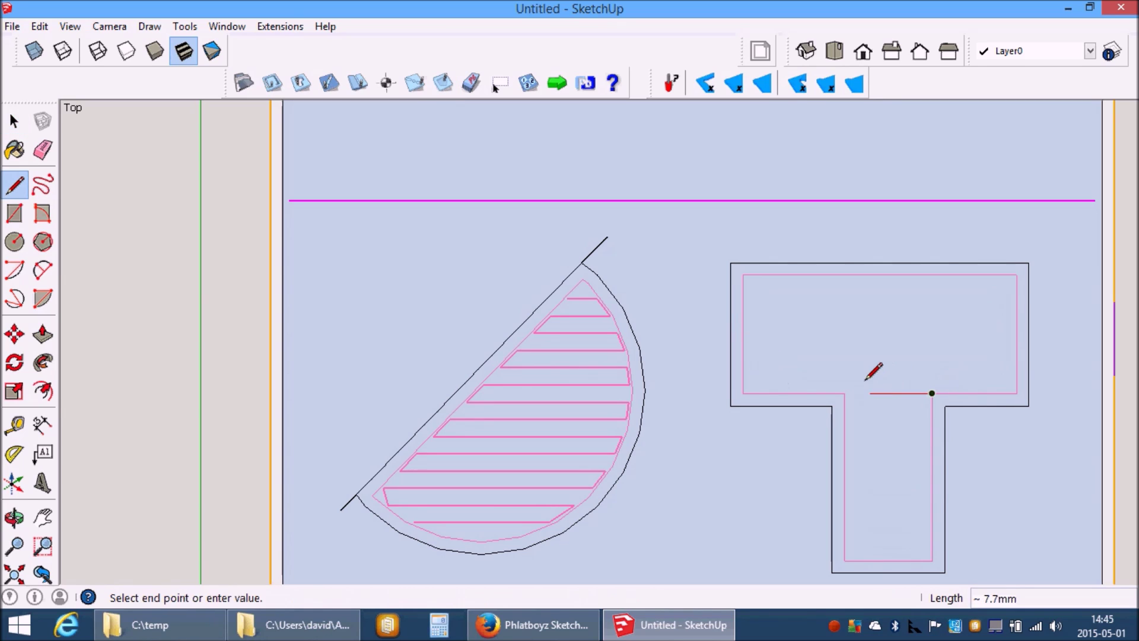
click(844, 393)
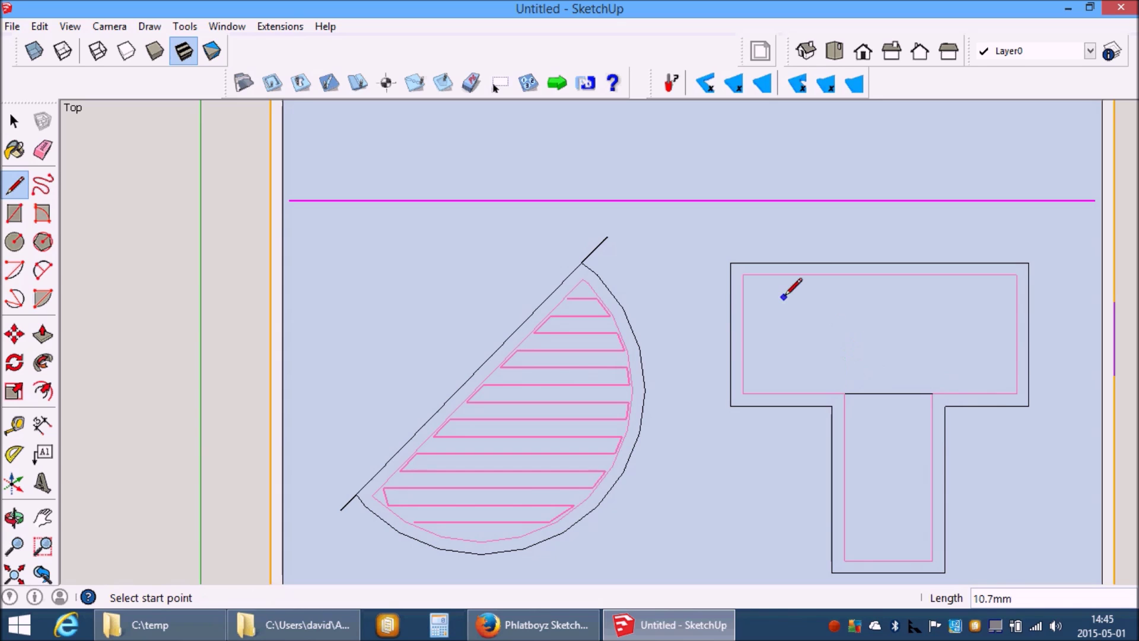
click(443, 82)
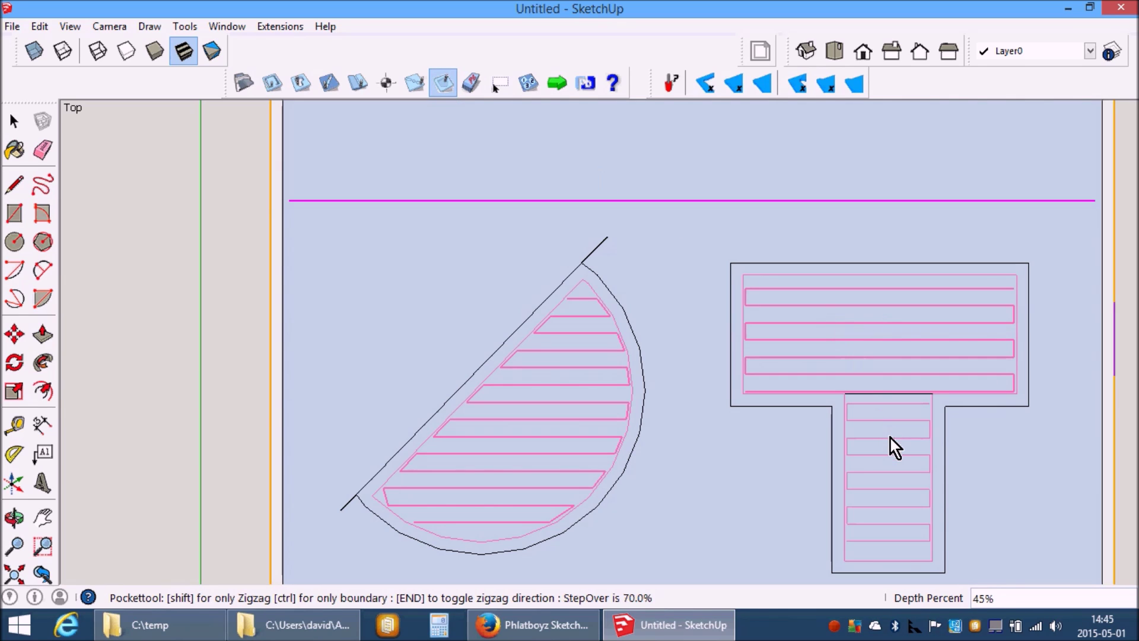
click(891, 439)
Erase the dividing line between the T's upper section and its stem
scroll(906, 395, up, 5)
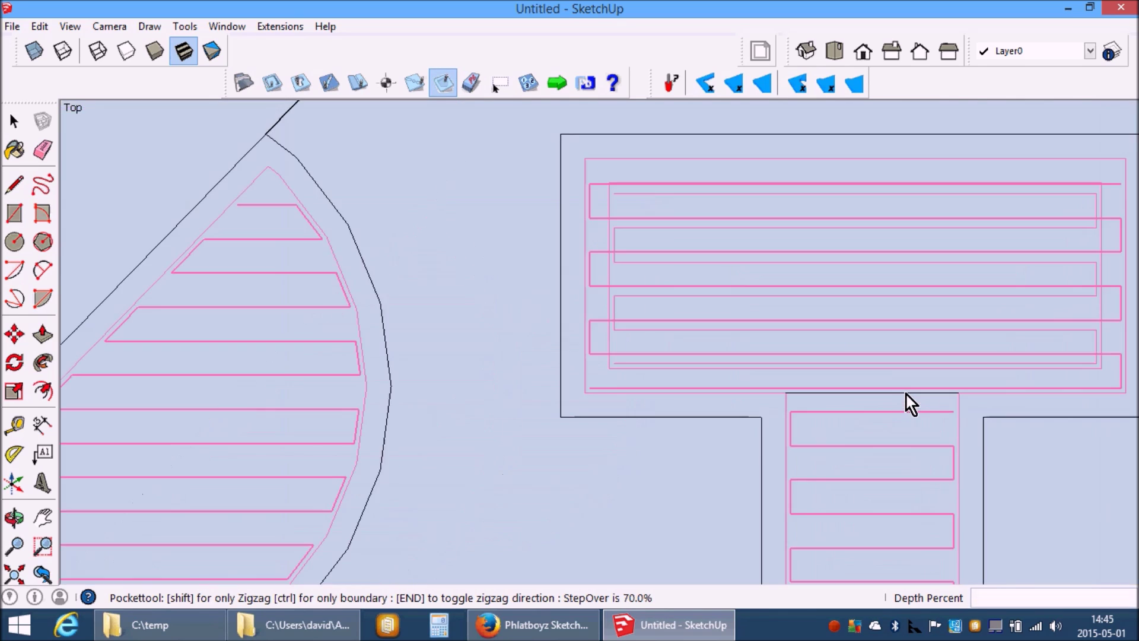
key(e)
click(898, 393)
scroll(797, 243, down, 1)
scroll(798, 244, down, 5)
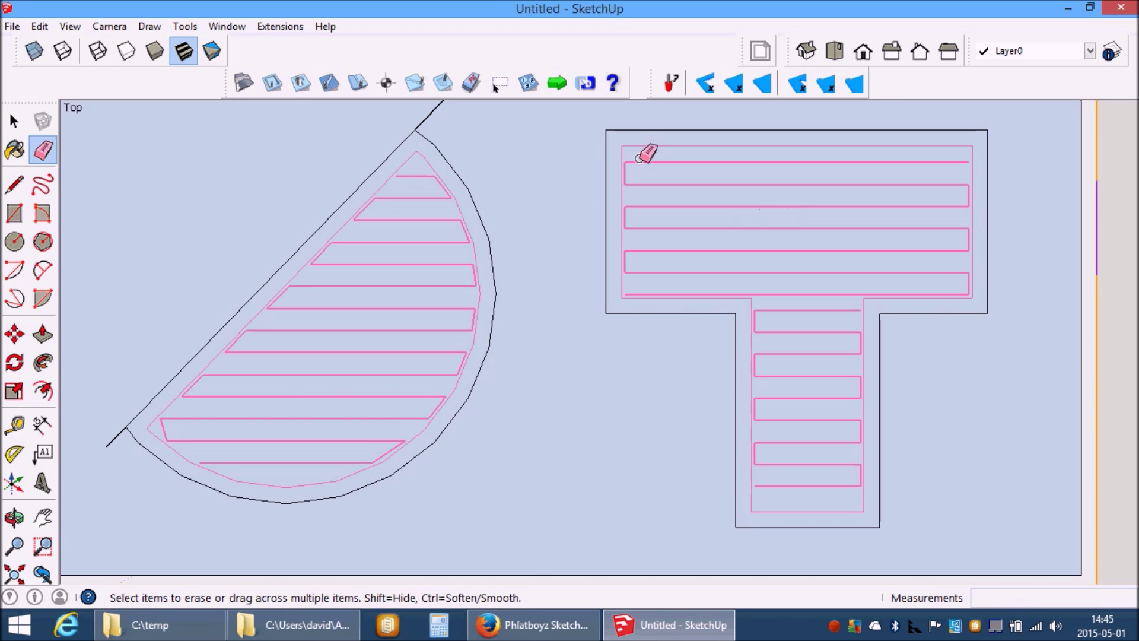
Generate the G-code for the updated design, overwriting gcode_out.nc in the CNC folder
click(559, 88)
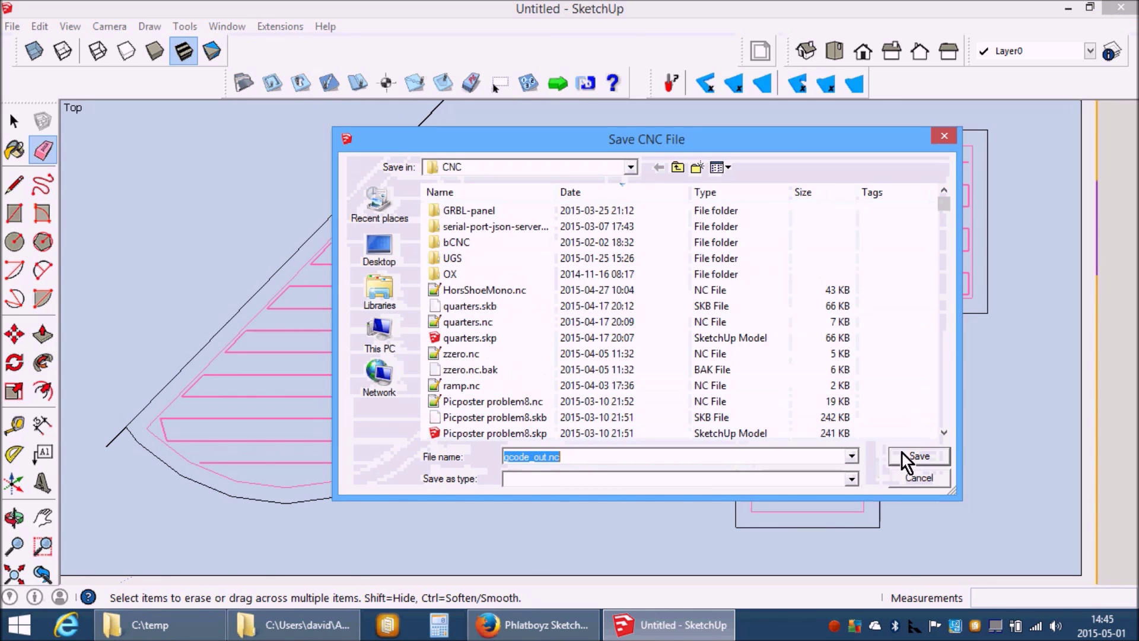
click(902, 454)
click(622, 311)
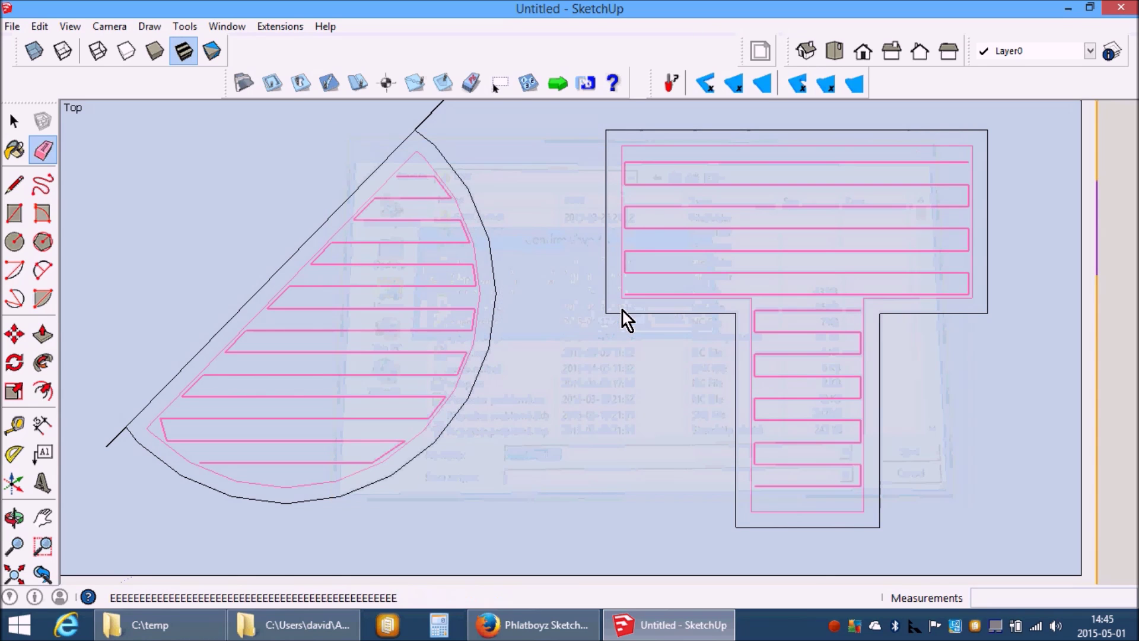
click(677, 343)
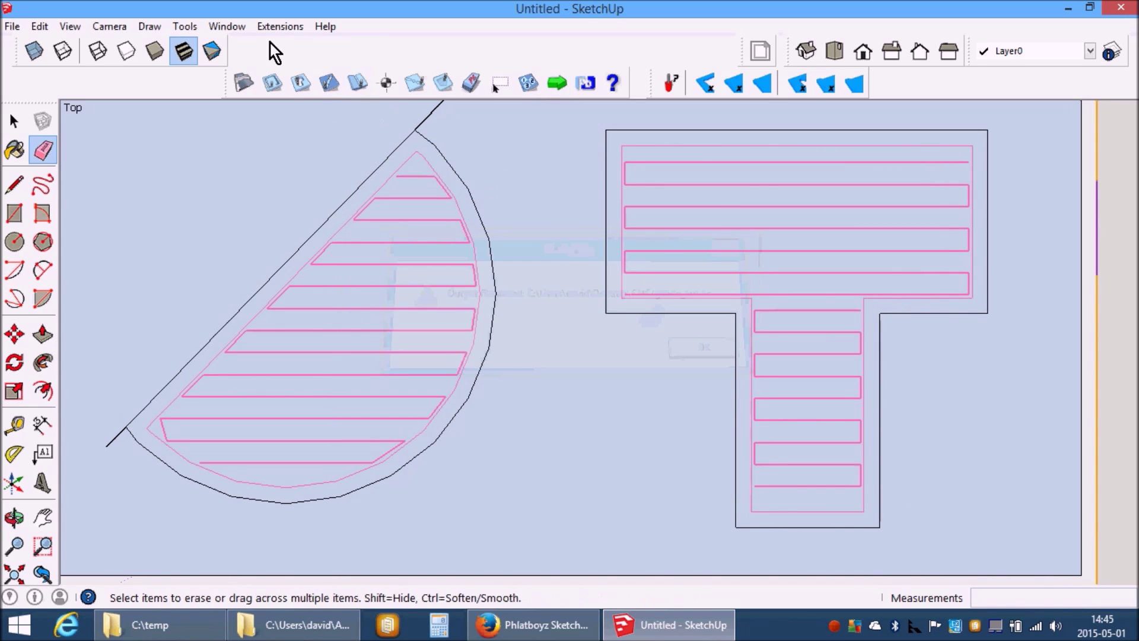
Preview the toolpath in the GCode Plotter and orbit it to examine the pocket cuts in the half circle and T shape
click(276, 27)
click(302, 88)
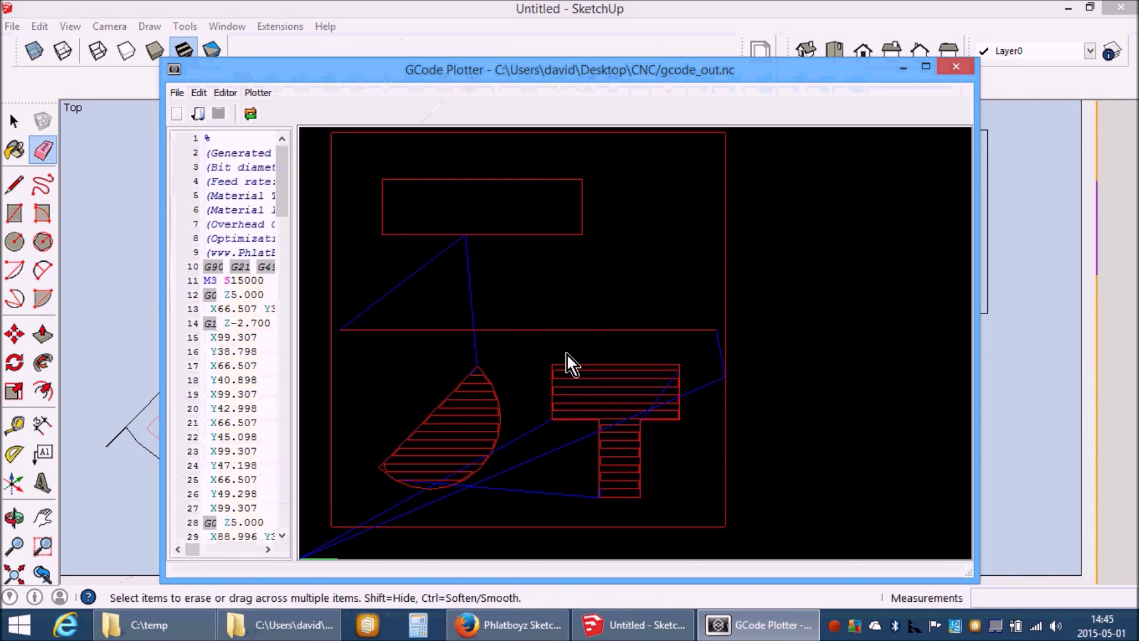
drag(563, 386, 696, 380)
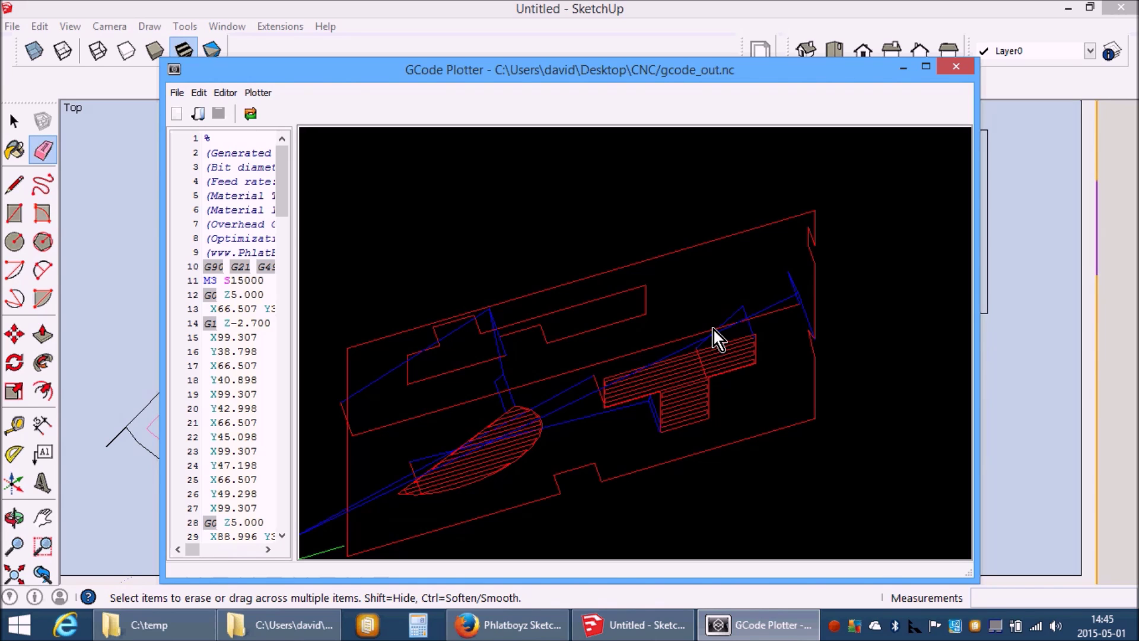
mouse_move(616, 338)
mouse_down()
mouse_move(625, 390)
mouse_move(618, 357)
mouse_move(603, 375)
mouse_move(624, 358)
mouse_up()
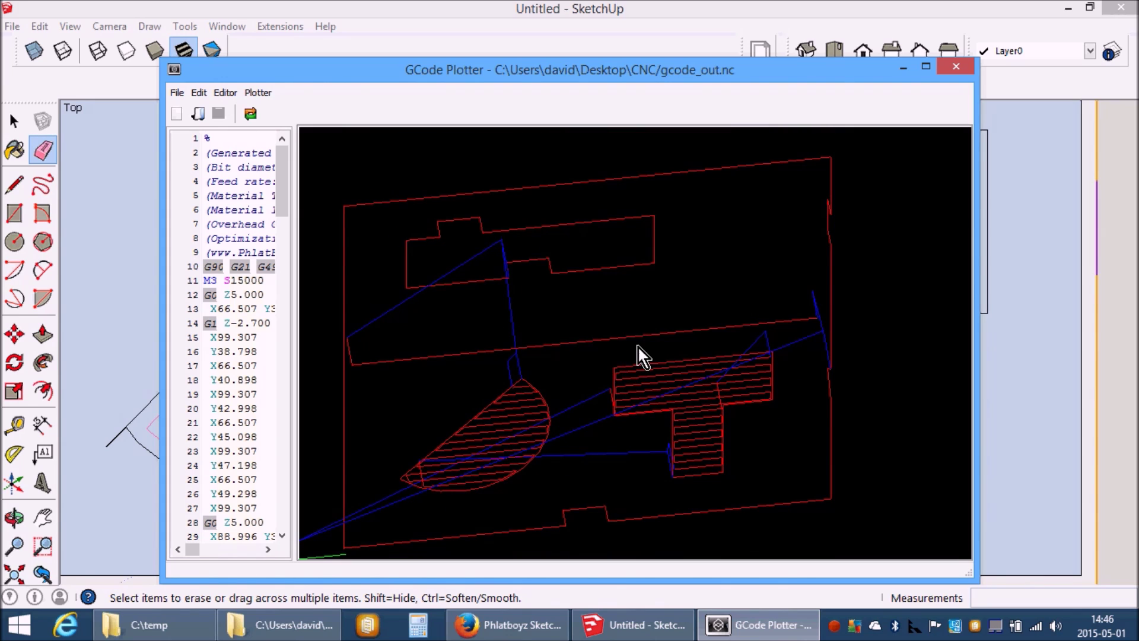
Close the G-code preview and draw an open three-segment line, a peak followed by a horizontal run, between the rectangular cutout and fold line
click(956, 67)
scroll(712, 238, down, 5)
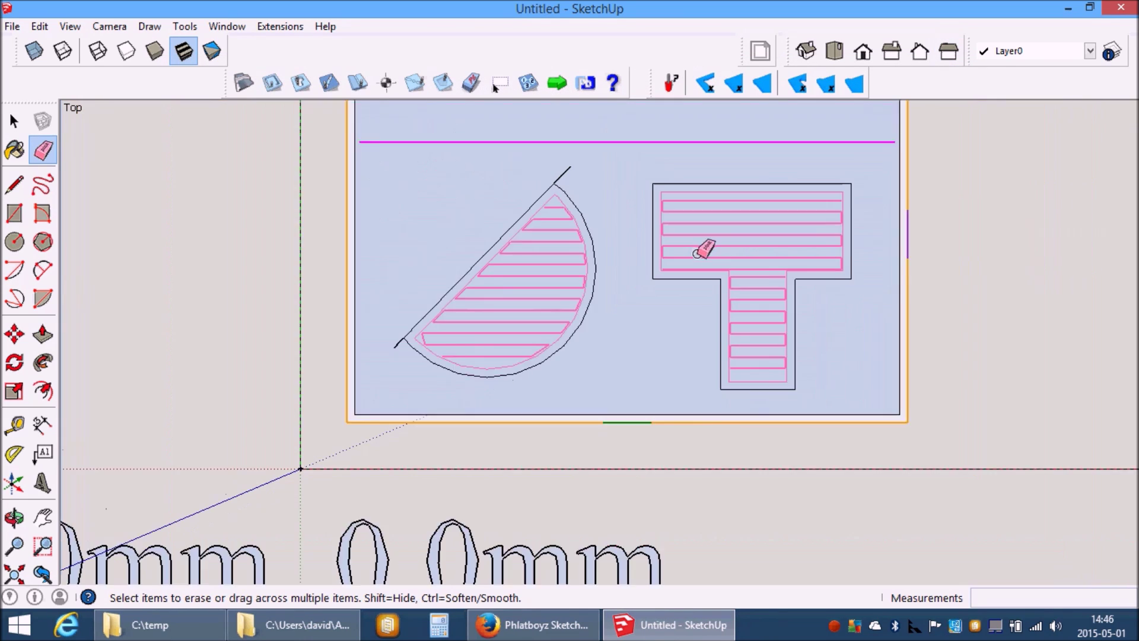
scroll(686, 447, down, 1)
scroll(688, 442, down, 1)
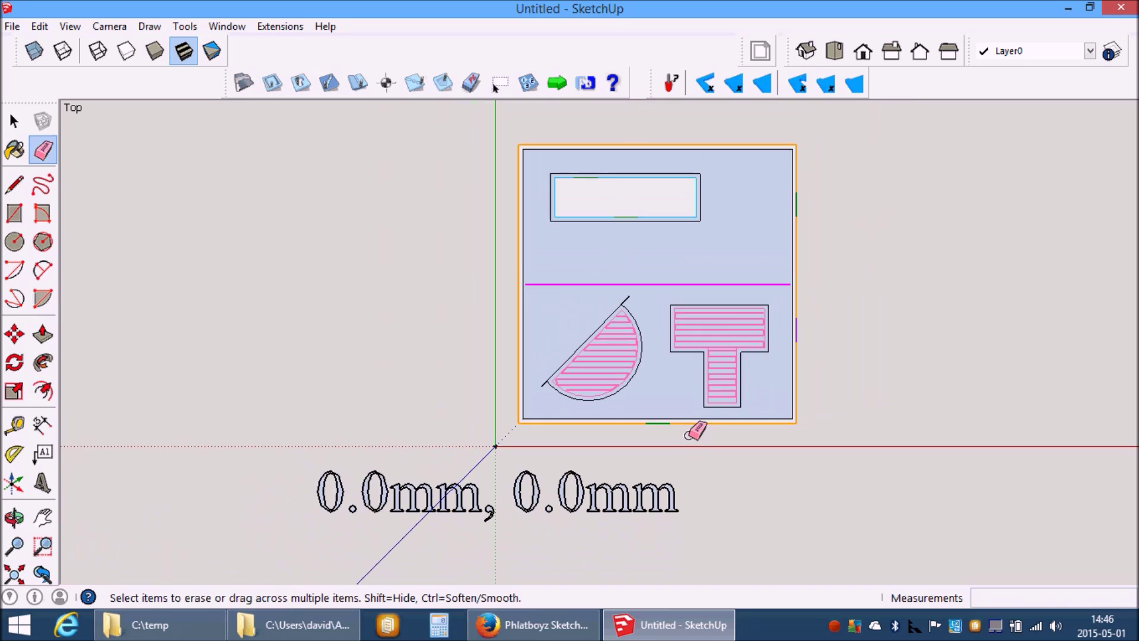
scroll(687, 172, up, 1)
scroll(685, 174, up, 1)
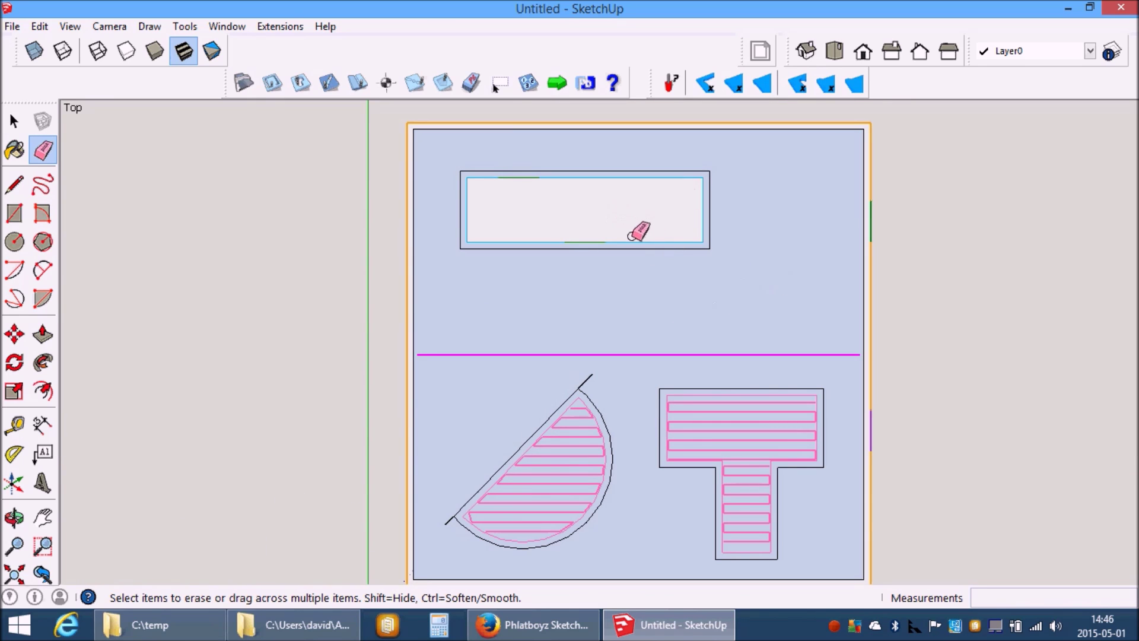
key(l)
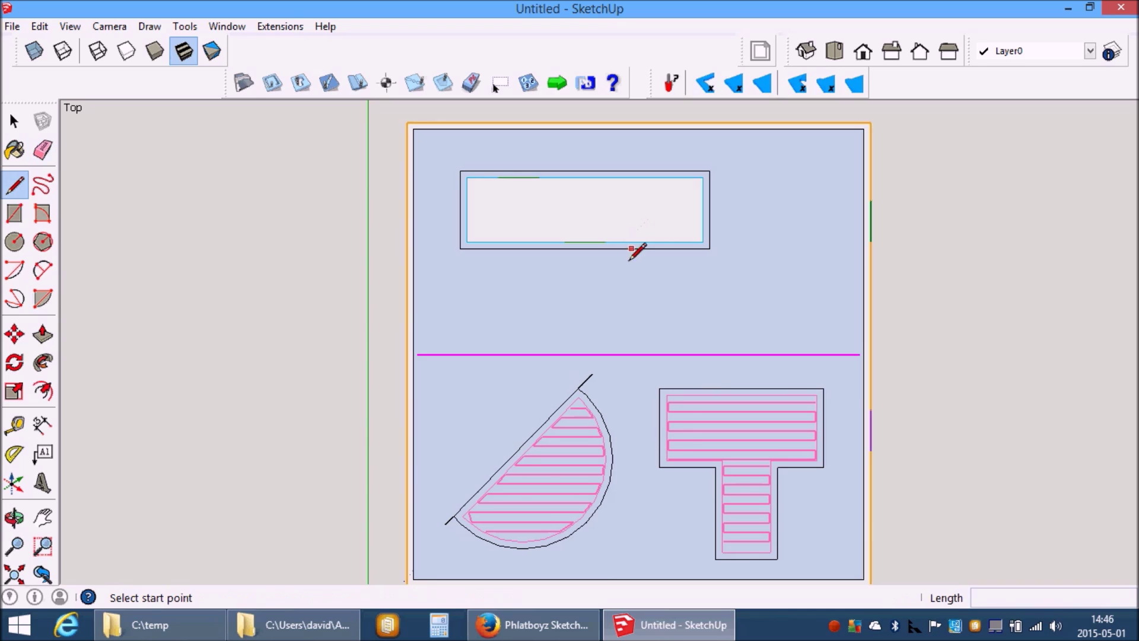
click(563, 321)
click(635, 265)
click(704, 322)
click(796, 321)
key(Escape)
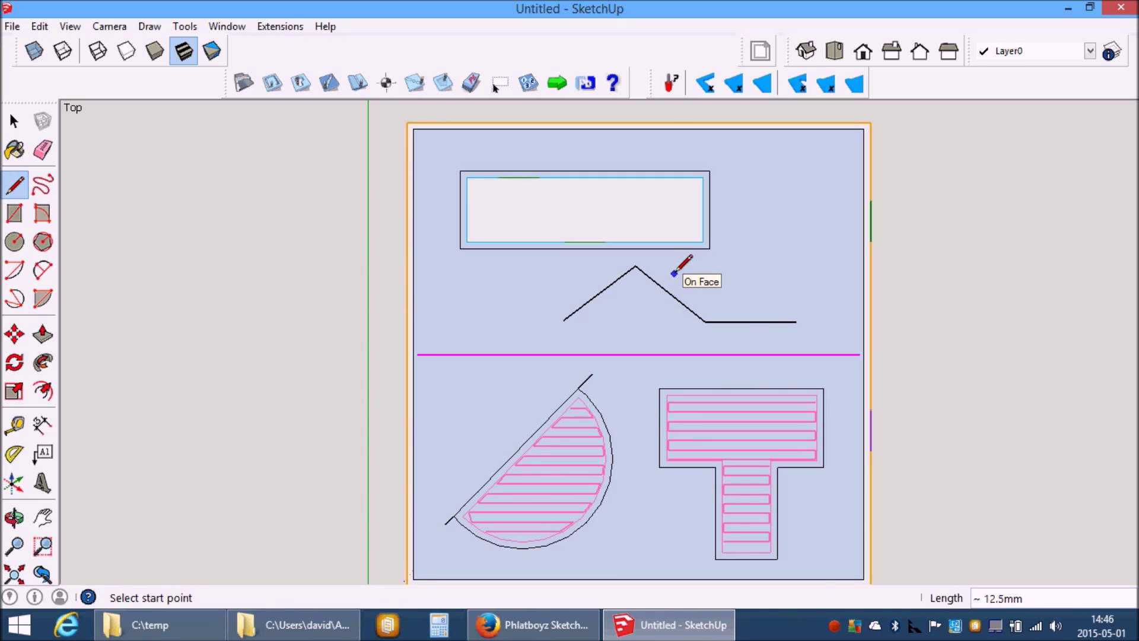
Apply a centerline cut at 75% depth to all connected edges of the three-segment line
click(416, 86)
key(Right)
key(Right)
key(Right)
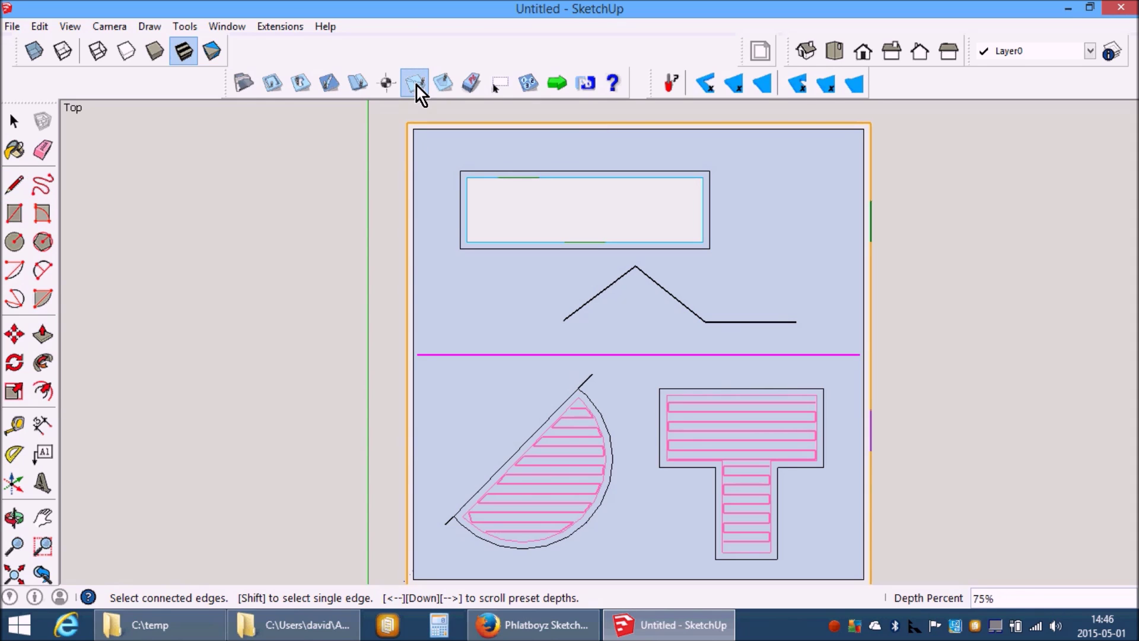
click(626, 275)
scroll(680, 319, up, 2)
scroll(682, 311, up, 1)
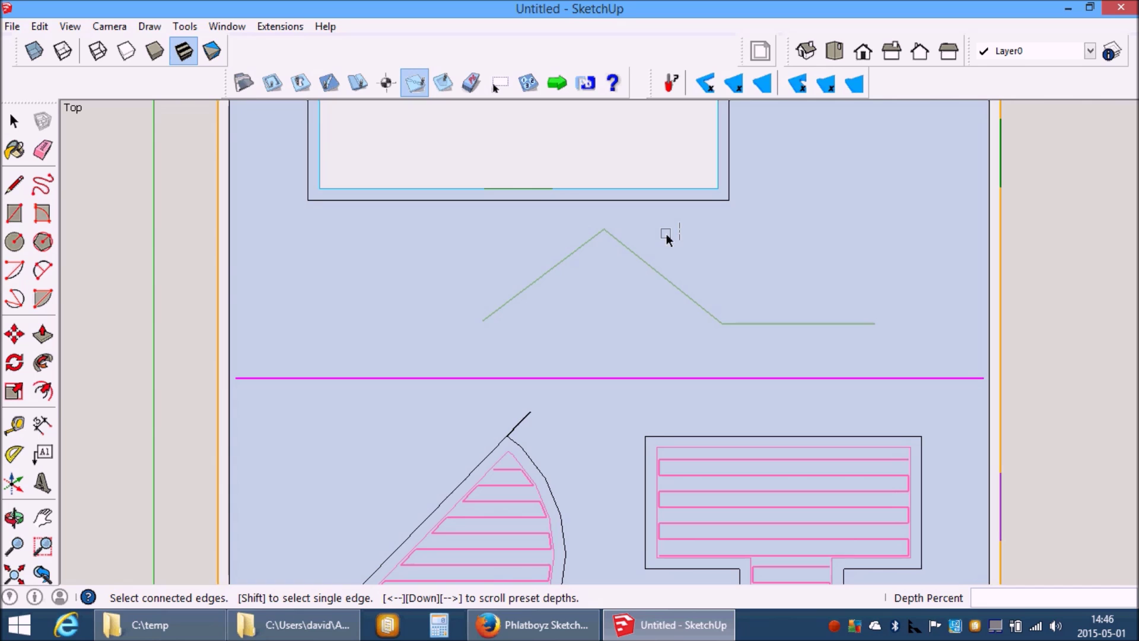
scroll(667, 234, down, 4)
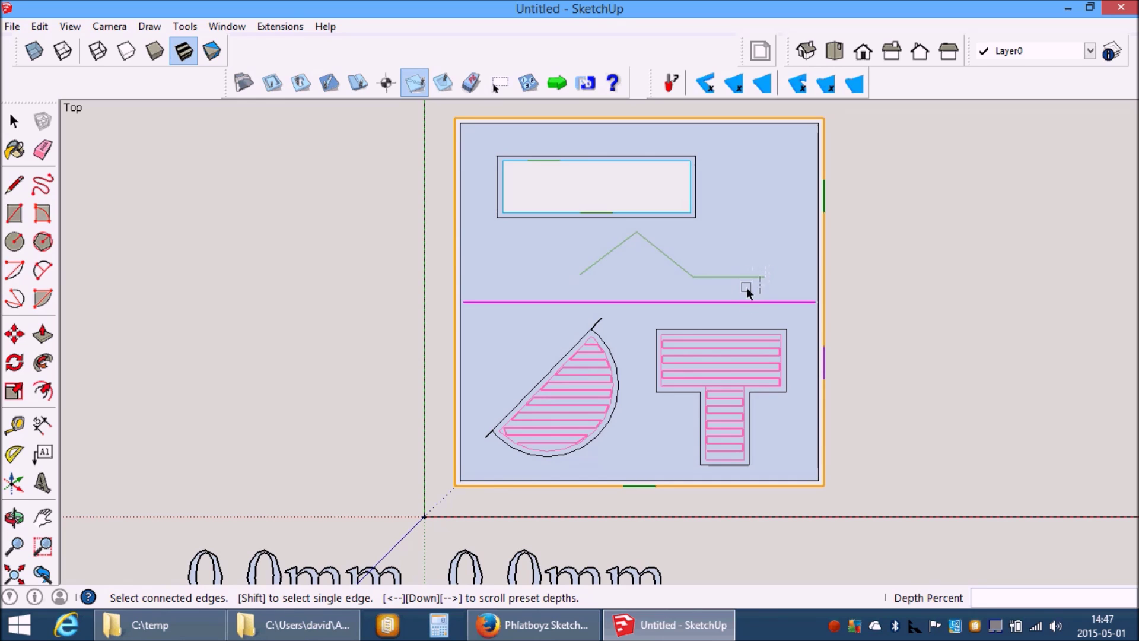
scroll(694, 276, up, 4)
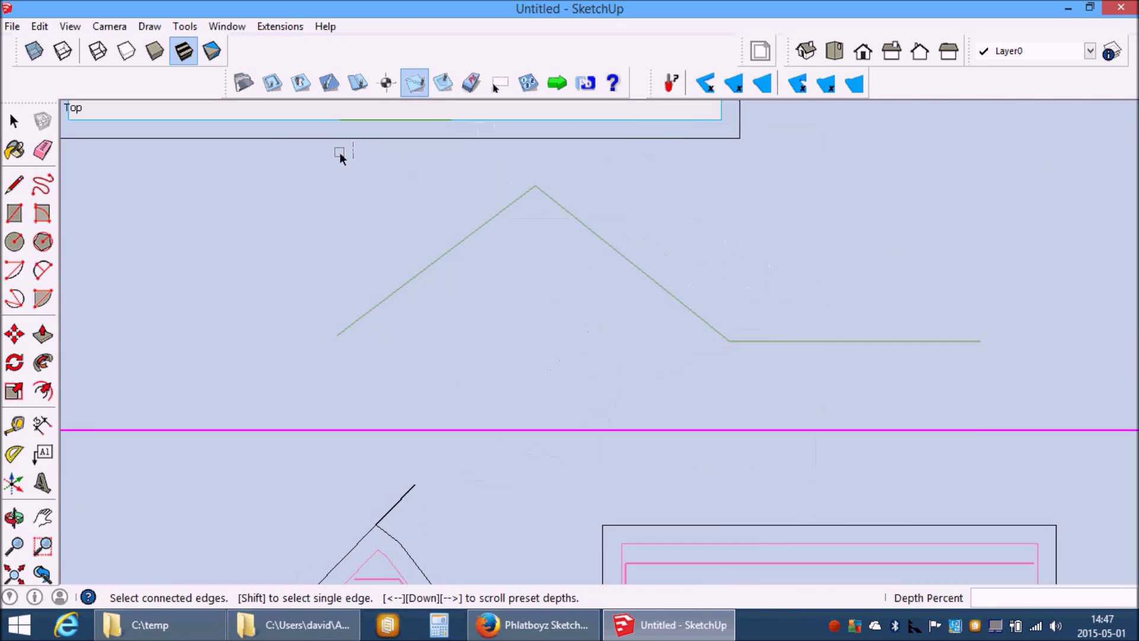
Add a plunge hole at the preset 105% depth beside the three-segment line, near the square's left edge, and select it
click(387, 83)
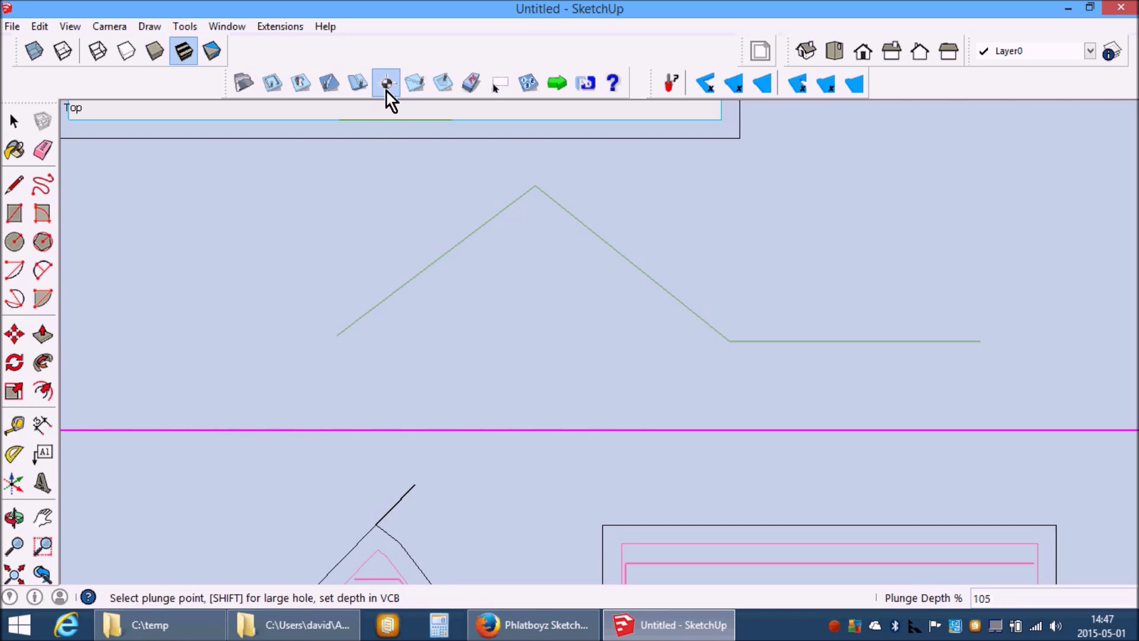
scroll(410, 172, down, 5)
scroll(464, 123, down, 2)
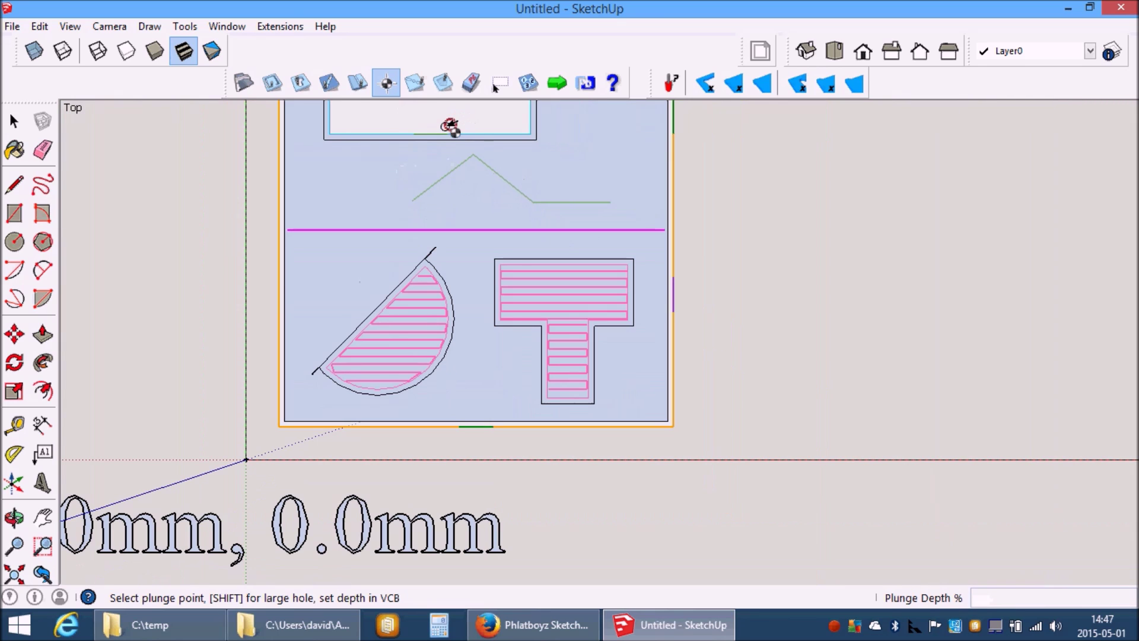
scroll(318, 199, up, 2)
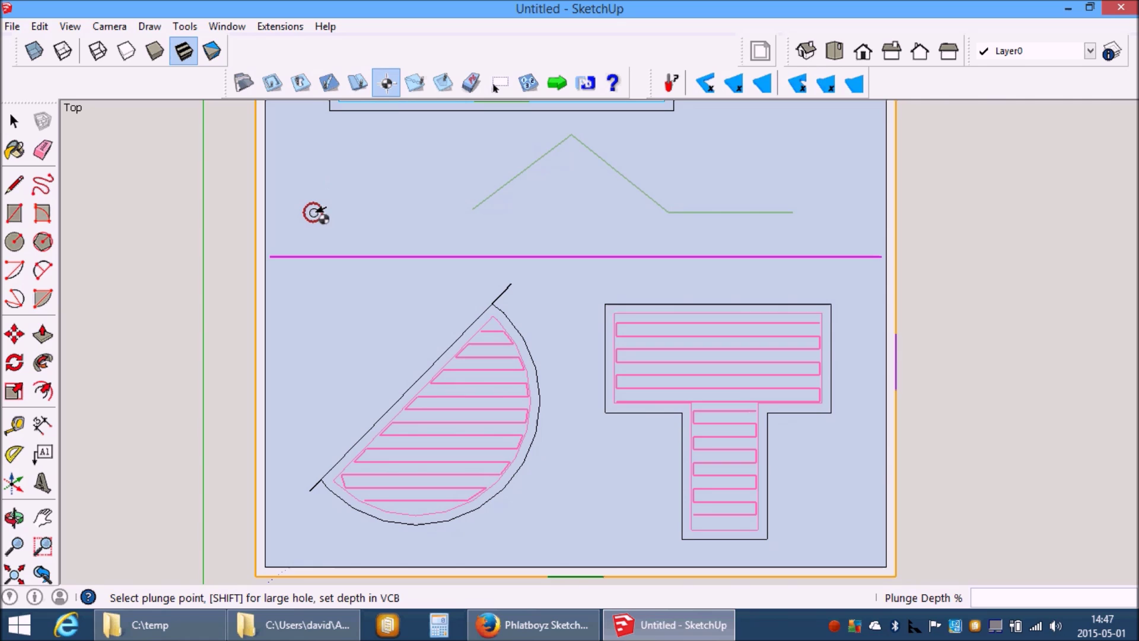
click(314, 212)
scroll(326, 190, up, 5)
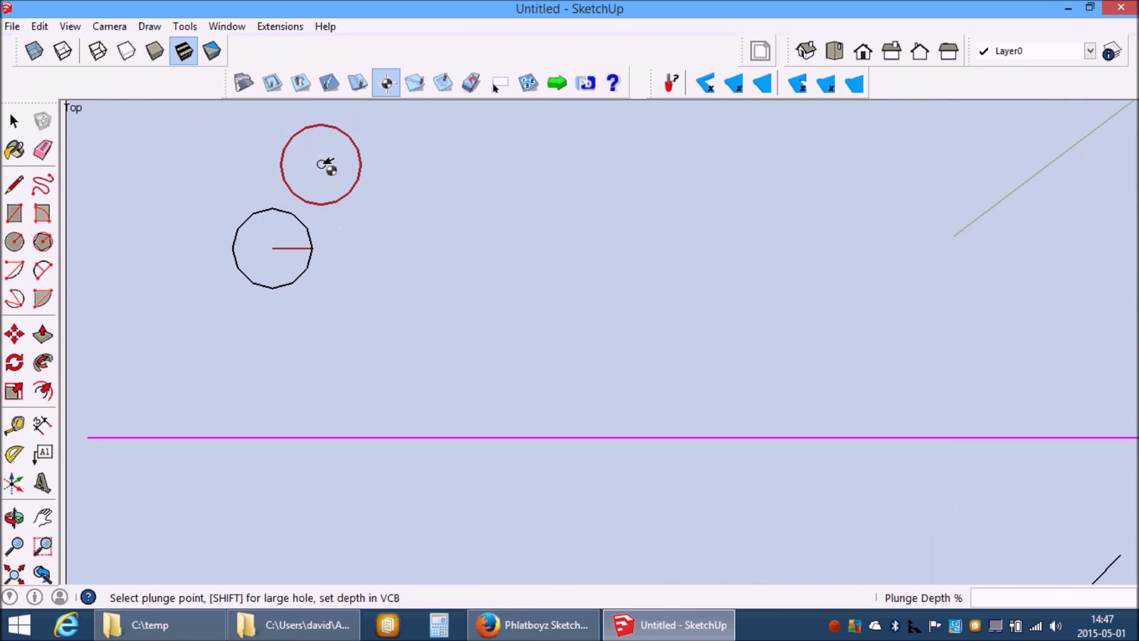
key(space)
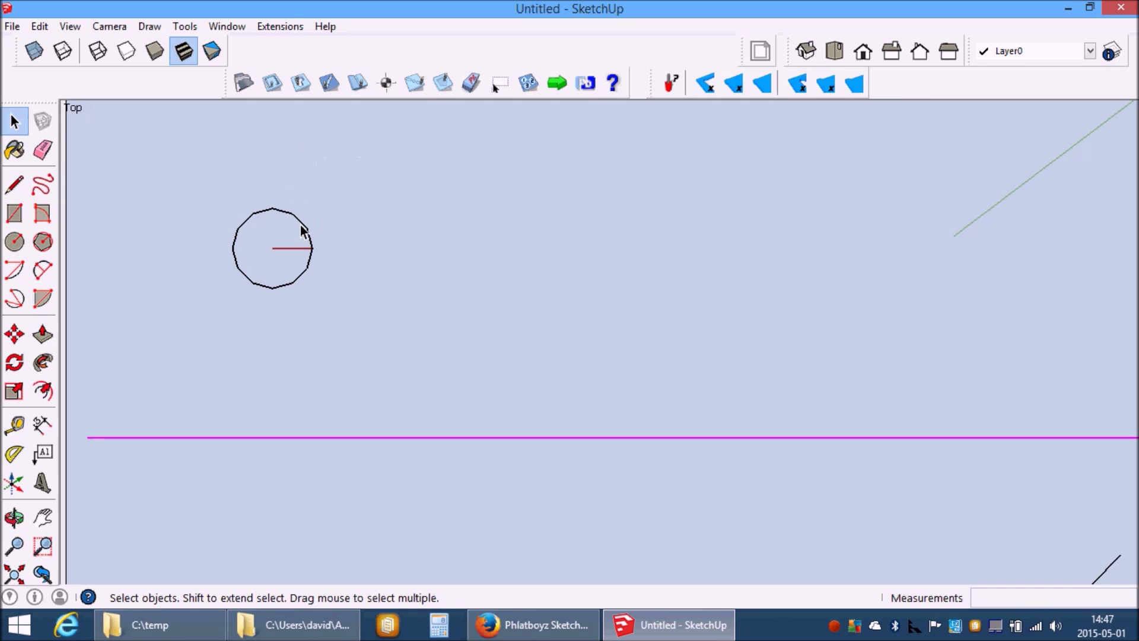
click(310, 252)
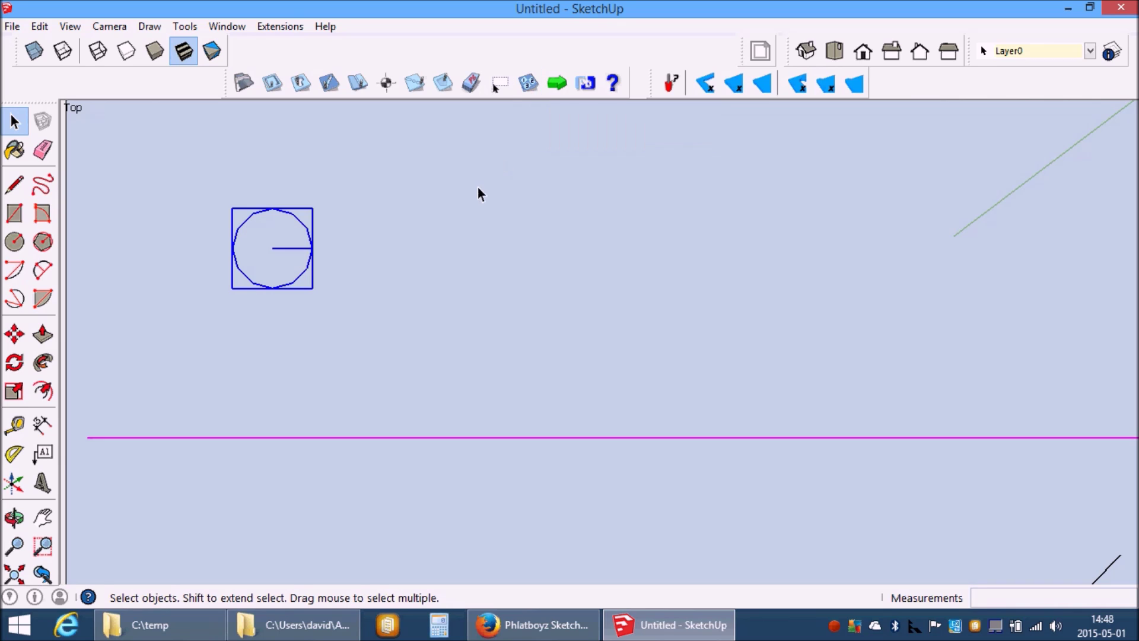
Place a second plunge hole at 50% depth, level with and to the right of the first hole
click(386, 87)
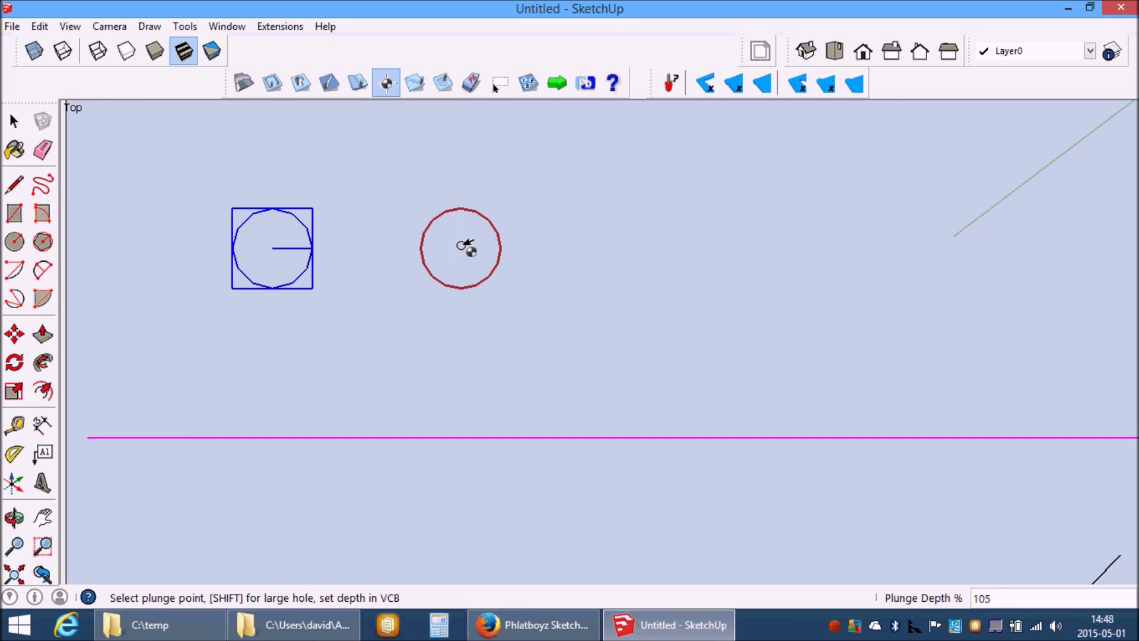
text(50)
key(Return)
click(467, 246)
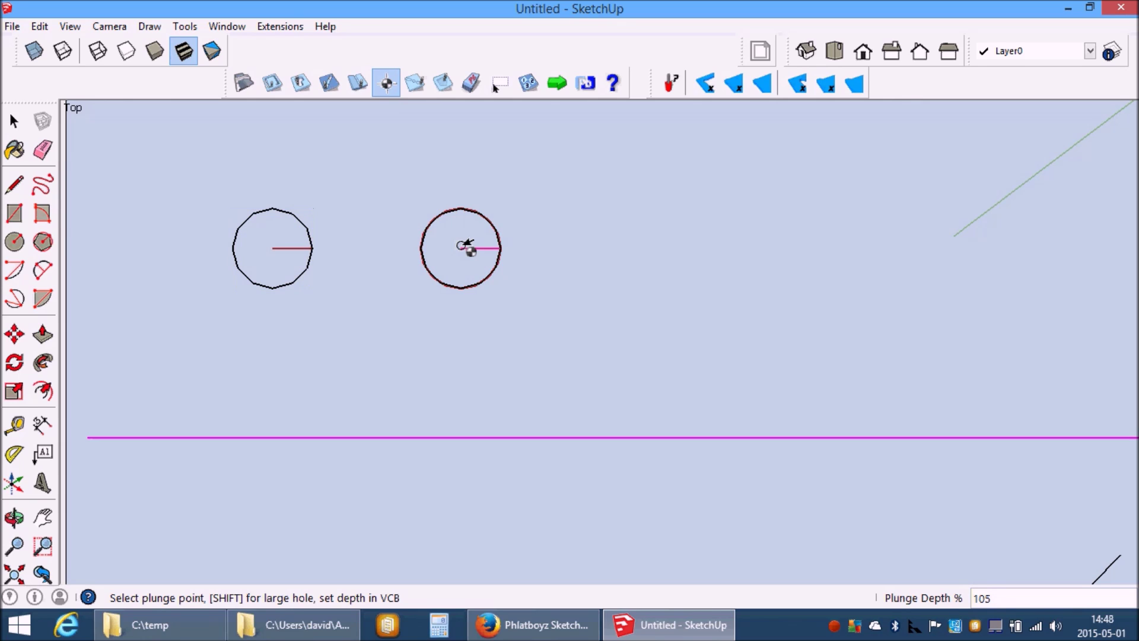
key(space)
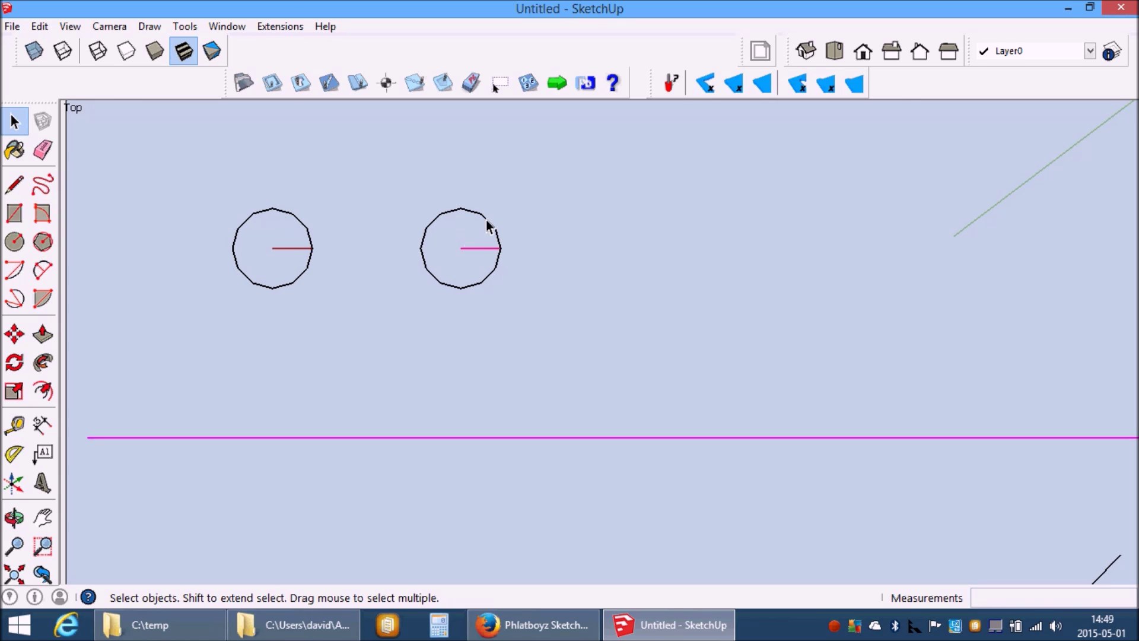
Place a 7 mm diameter bored hole at 105% depth to the right of the two plunge holes
click(386, 83)
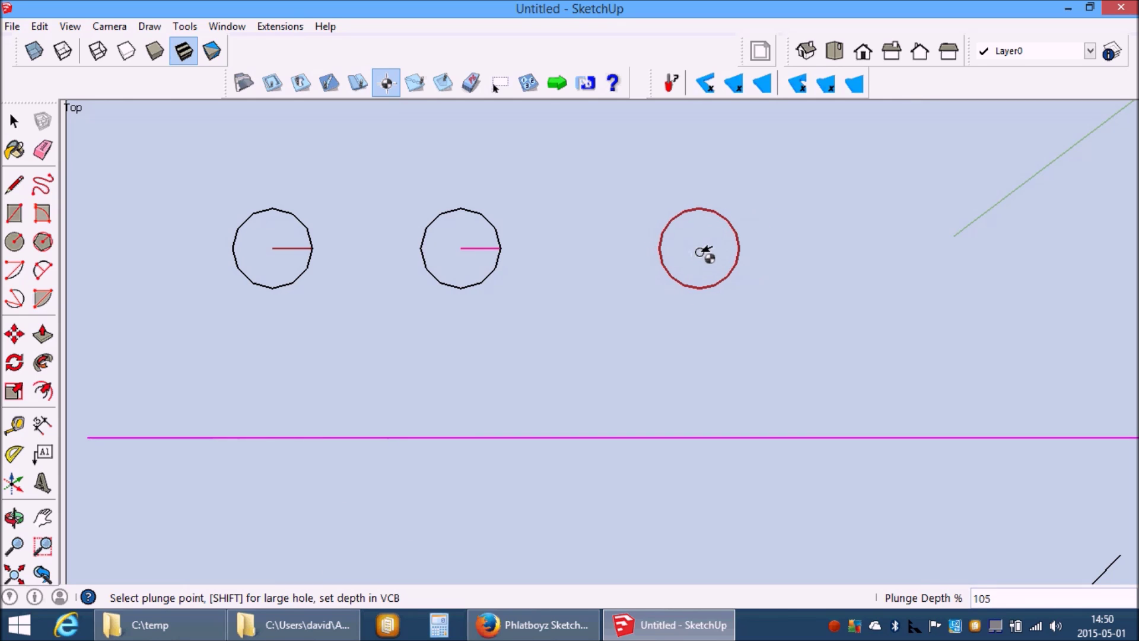
shift+click(702, 254)
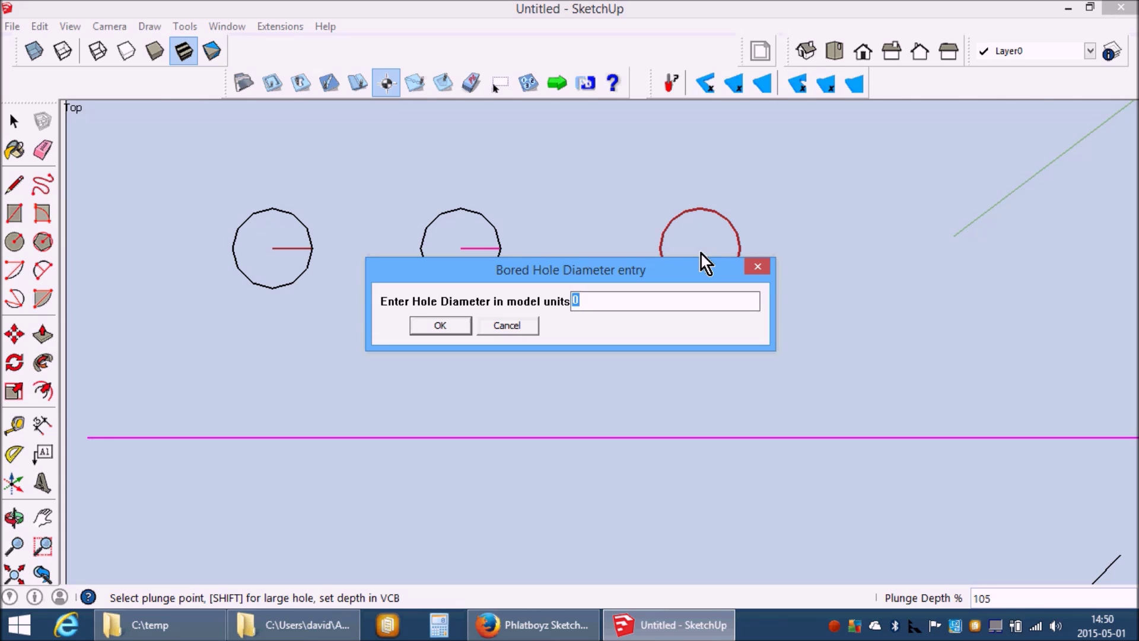
text(7)
key(Return)
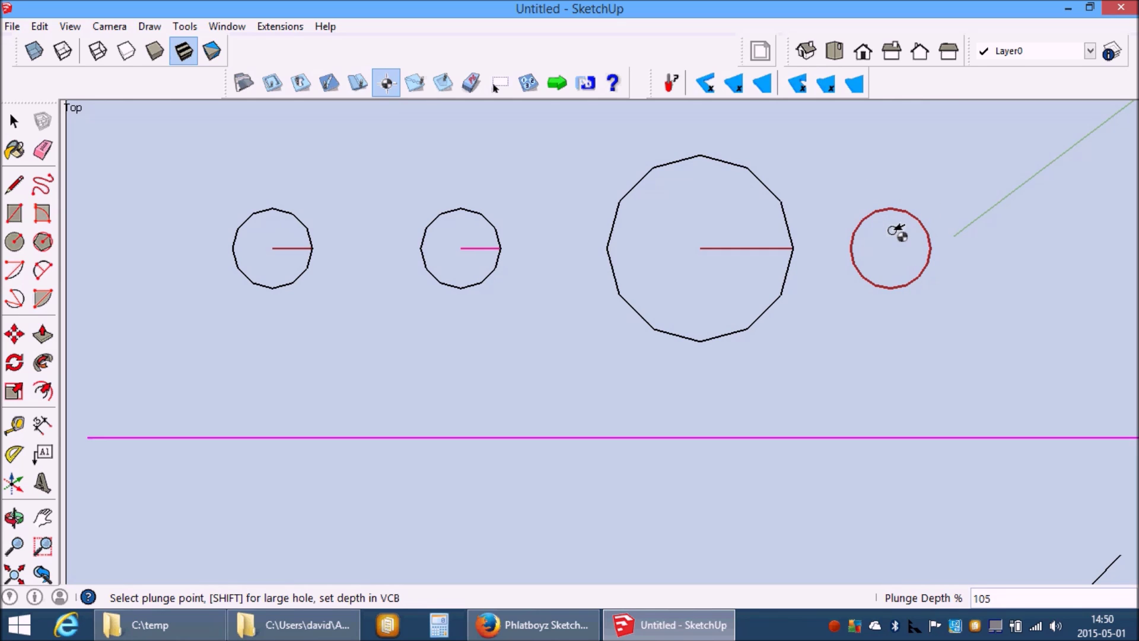
Check the large bored hole's diameter with a temporary linear dimension across it
click(42, 425)
click(607, 246)
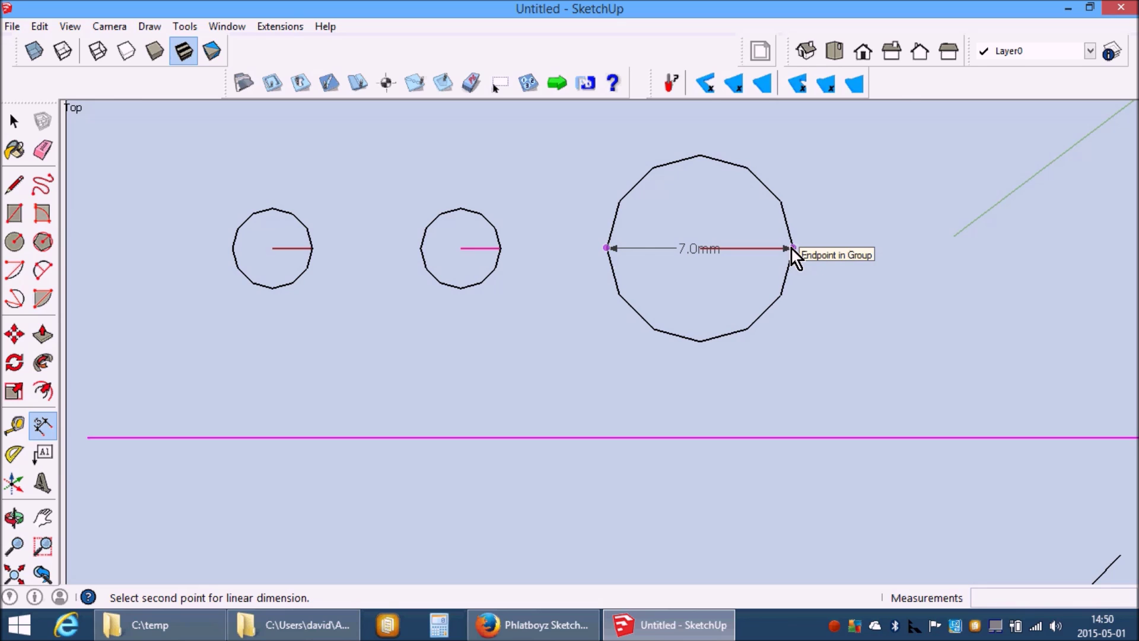
key(Escape)
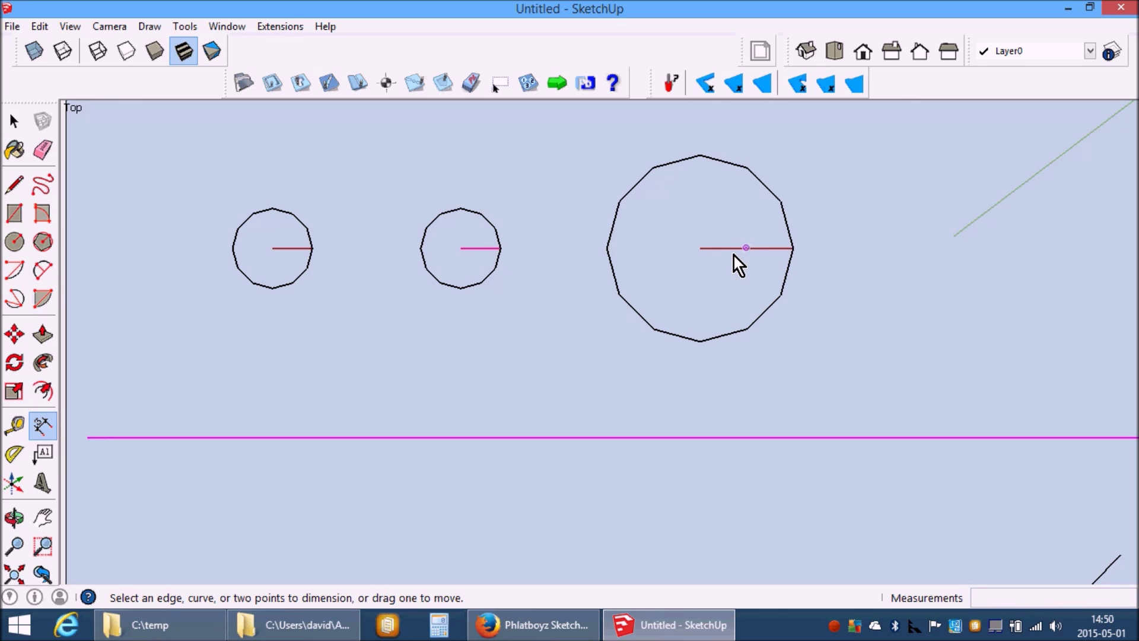
Place two plunge holes at 105% depth, one on the fold line and one below it
scroll(699, 179, down, 3)
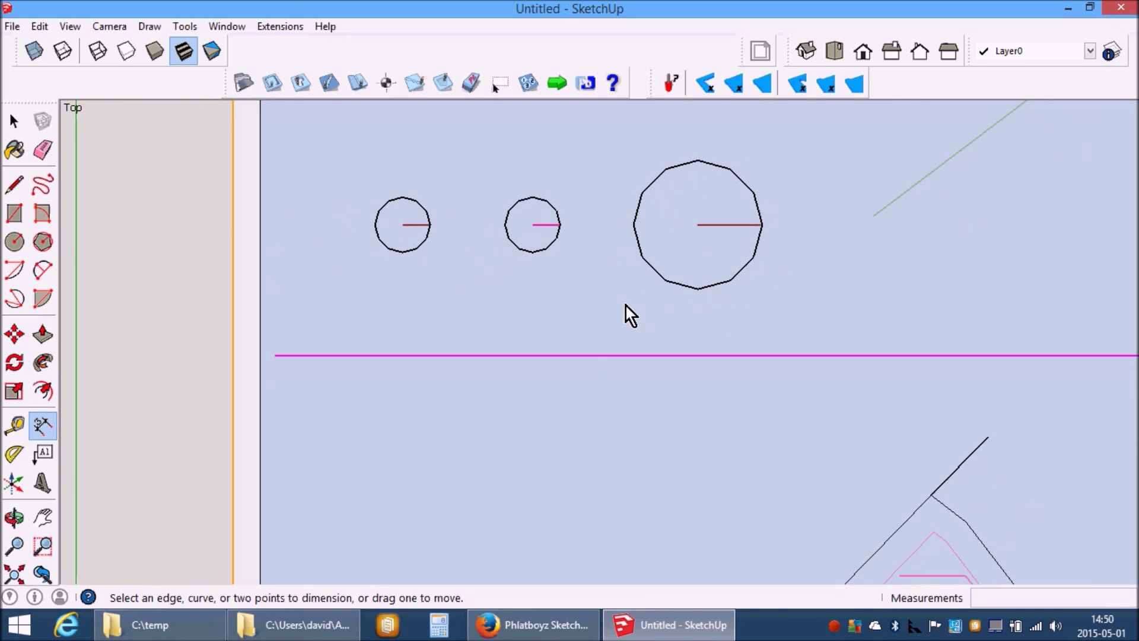
scroll(659, 491, up, 1)
scroll(654, 424, up, 1)
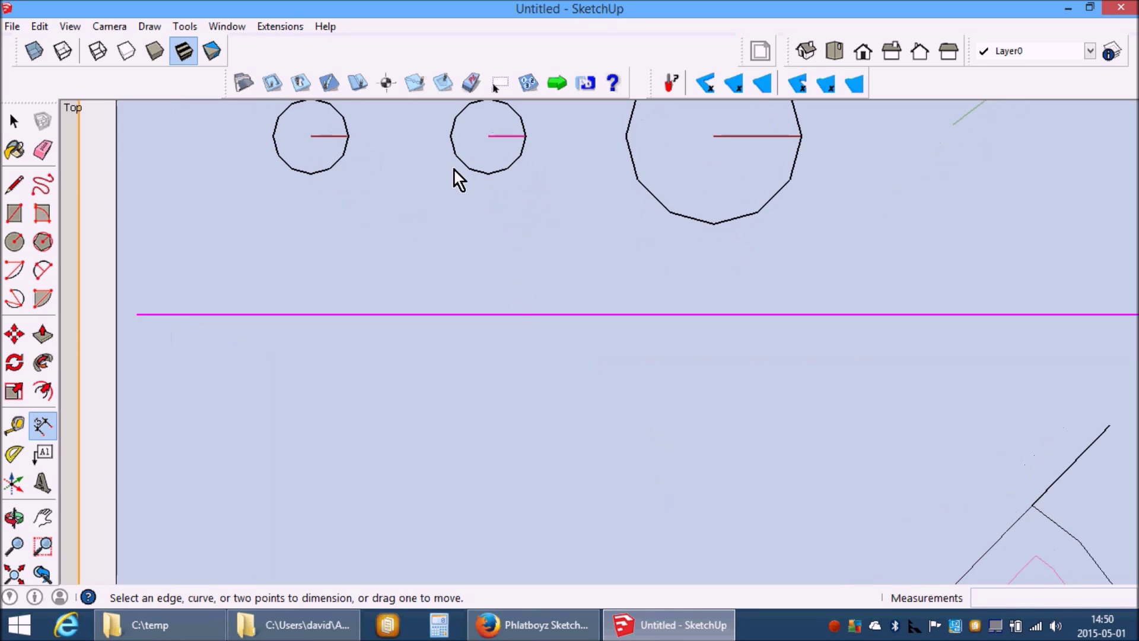
click(387, 83)
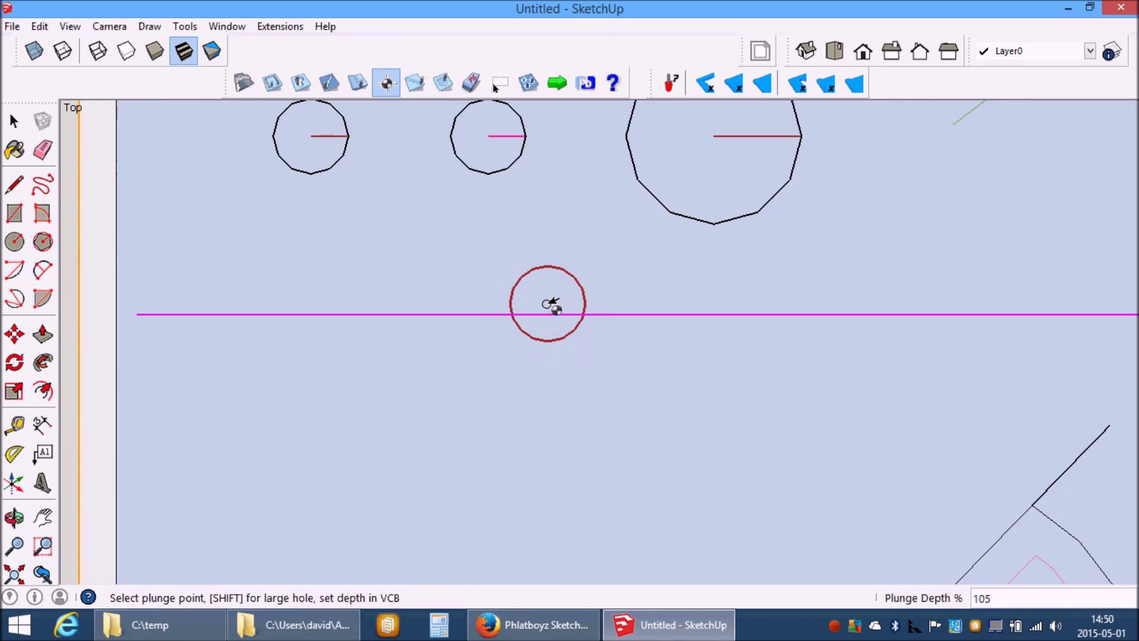
click(543, 306)
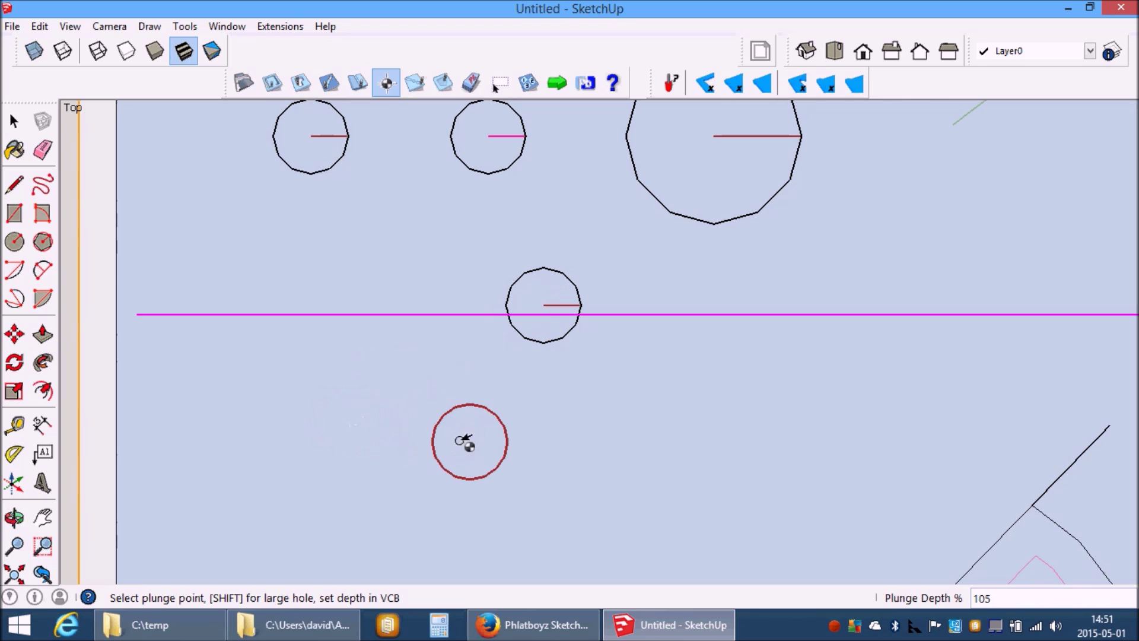
click(500, 455)
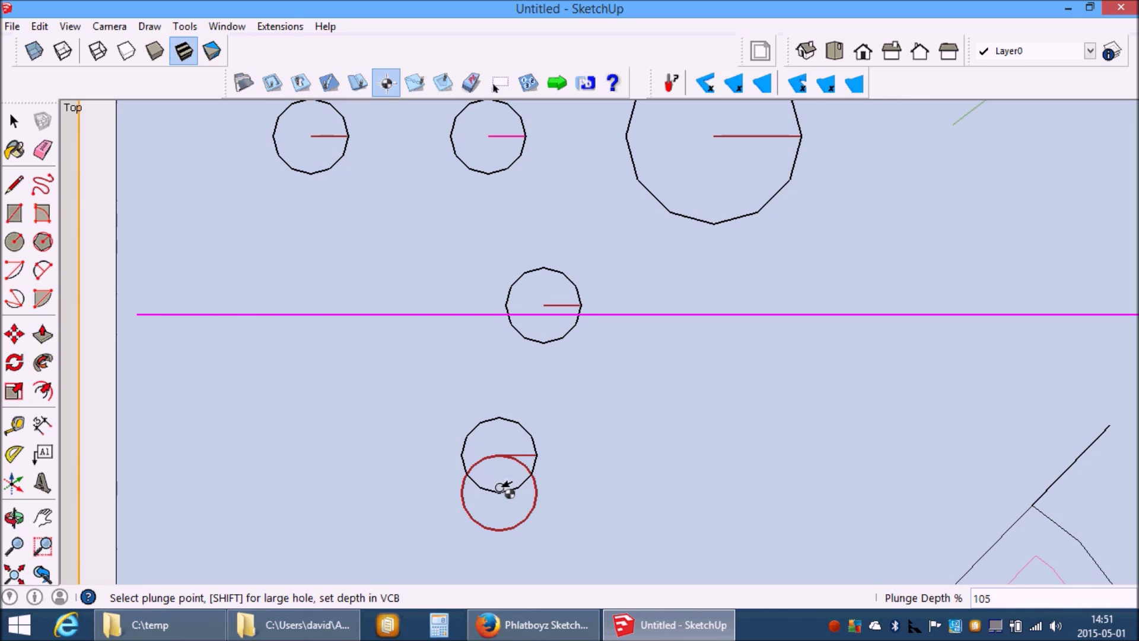
Bore an 8 mm diameter hole at 20% depth, concentric with the plunge hole below the fold line
text(20)
key(Return)
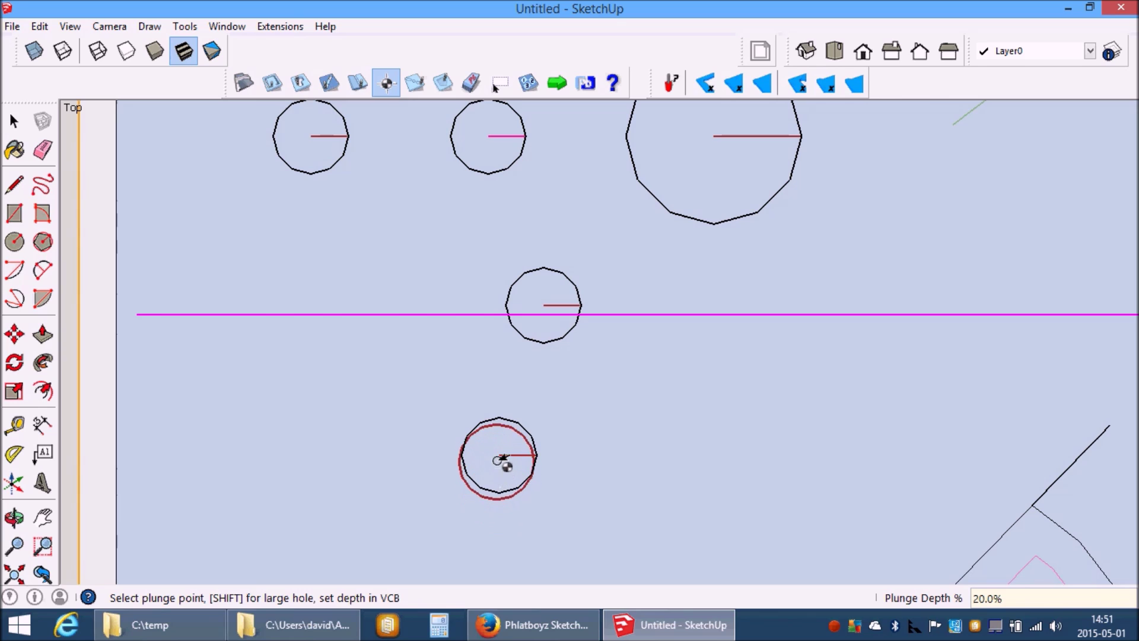
shift+click(500, 457)
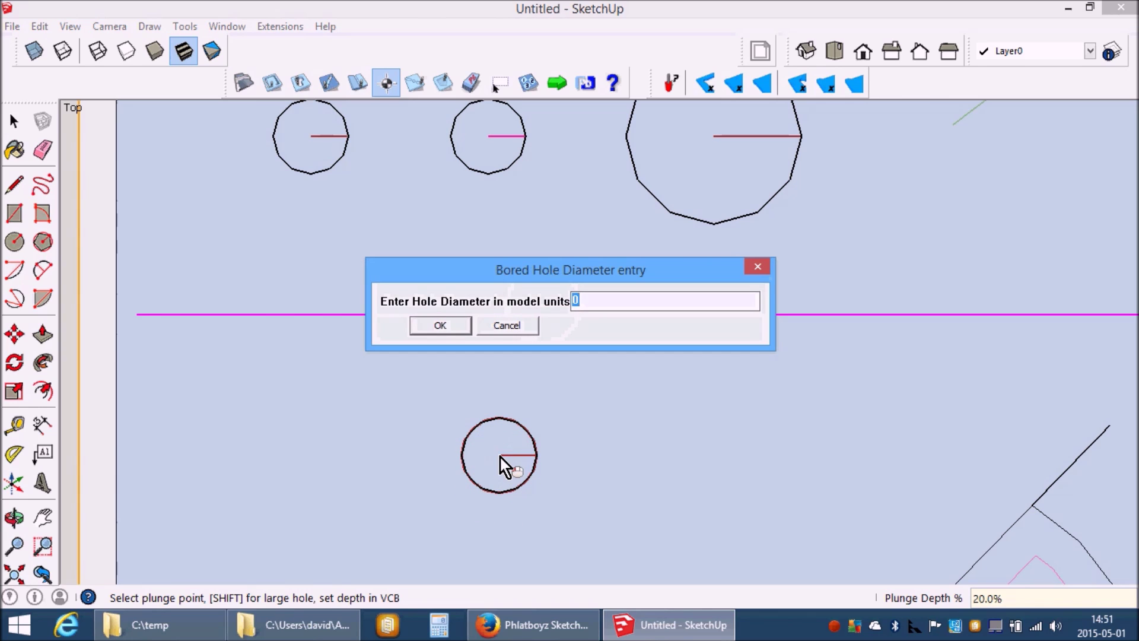
text(8)
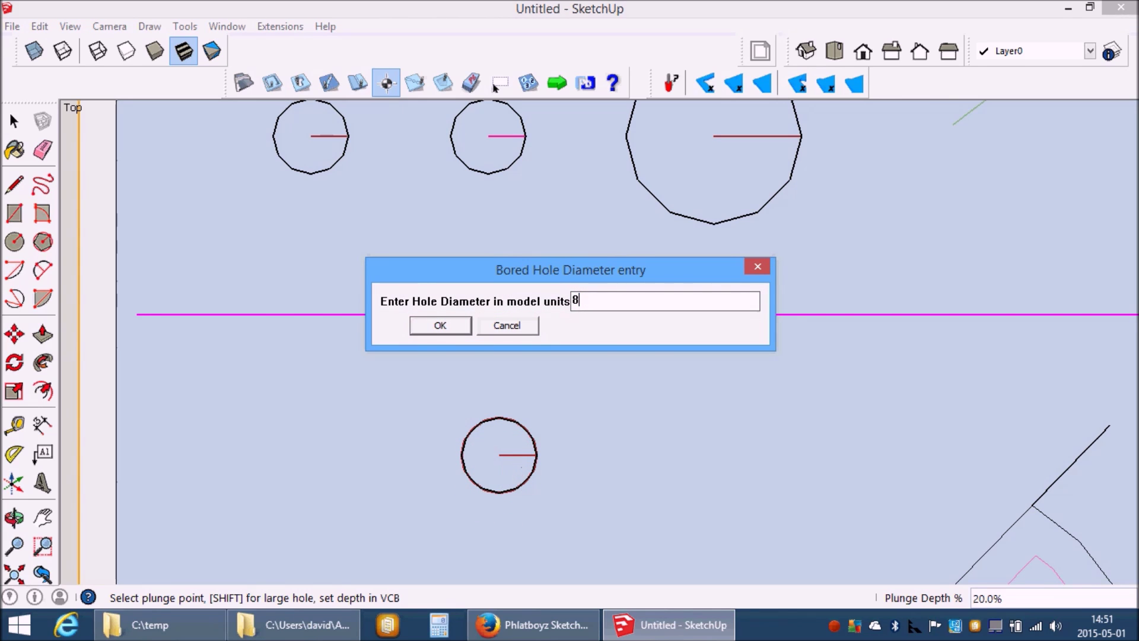
key(Return)
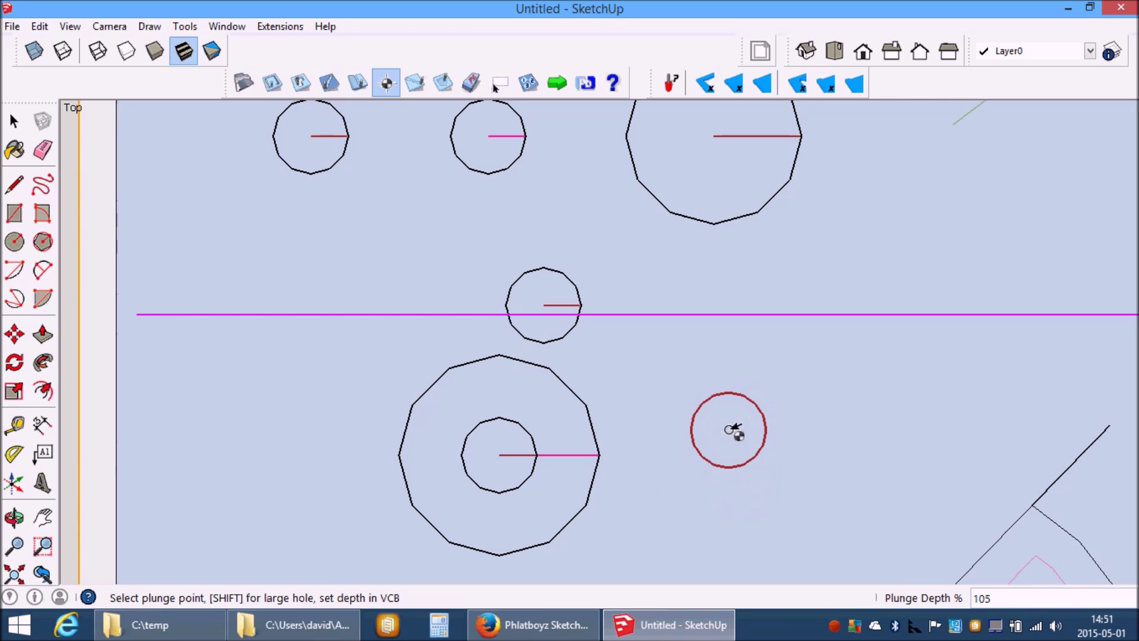
key(l)
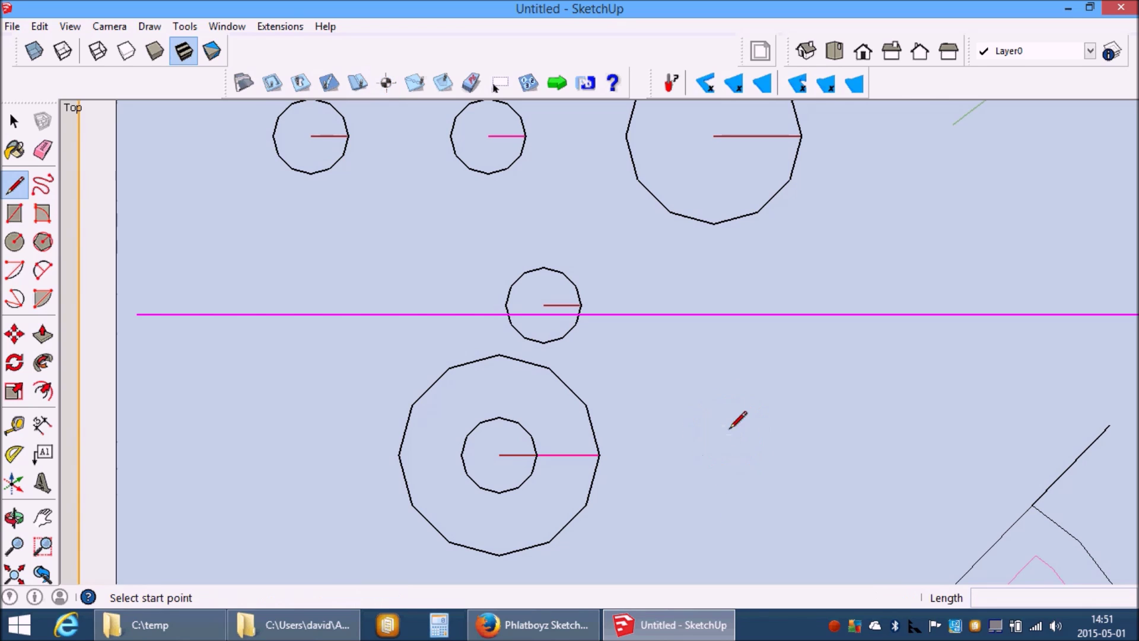
click(647, 338)
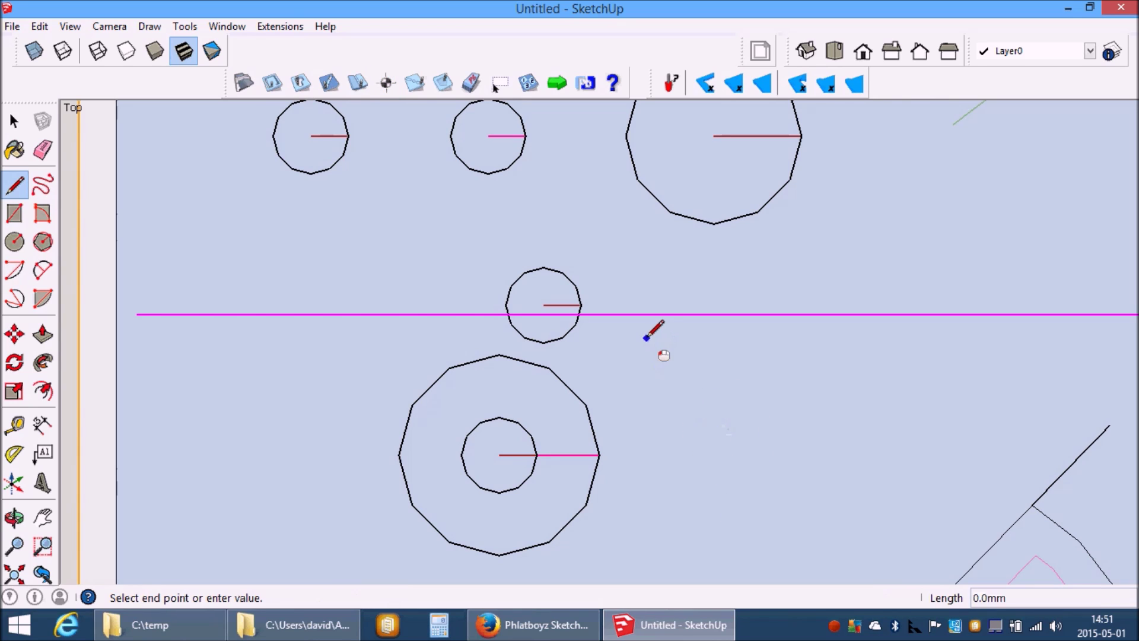
click(455, 575)
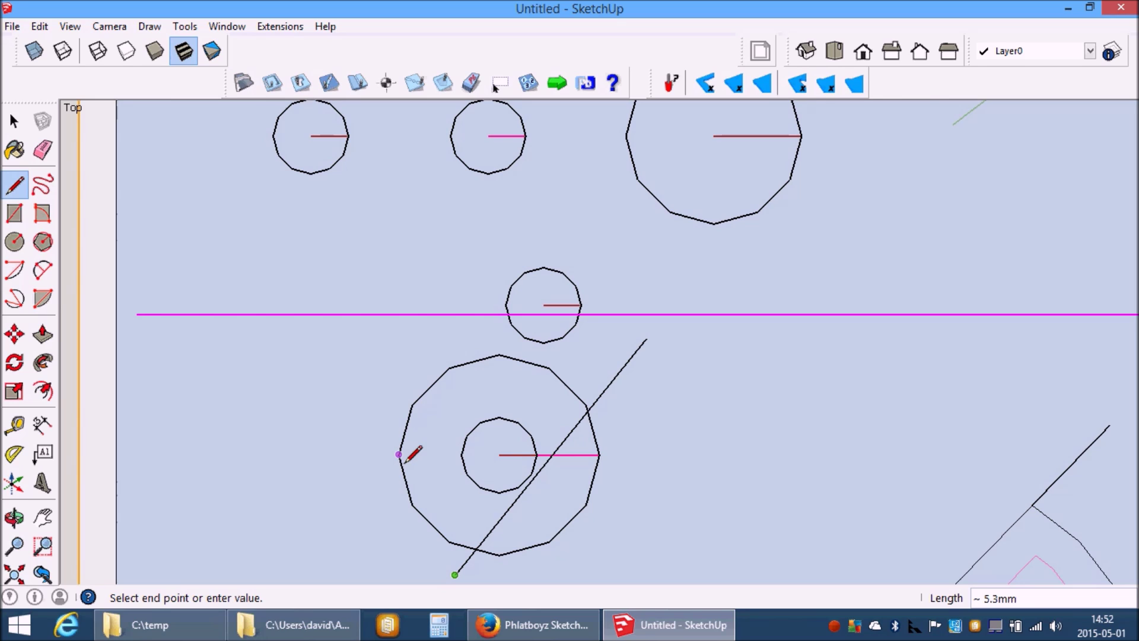
key(Escape)
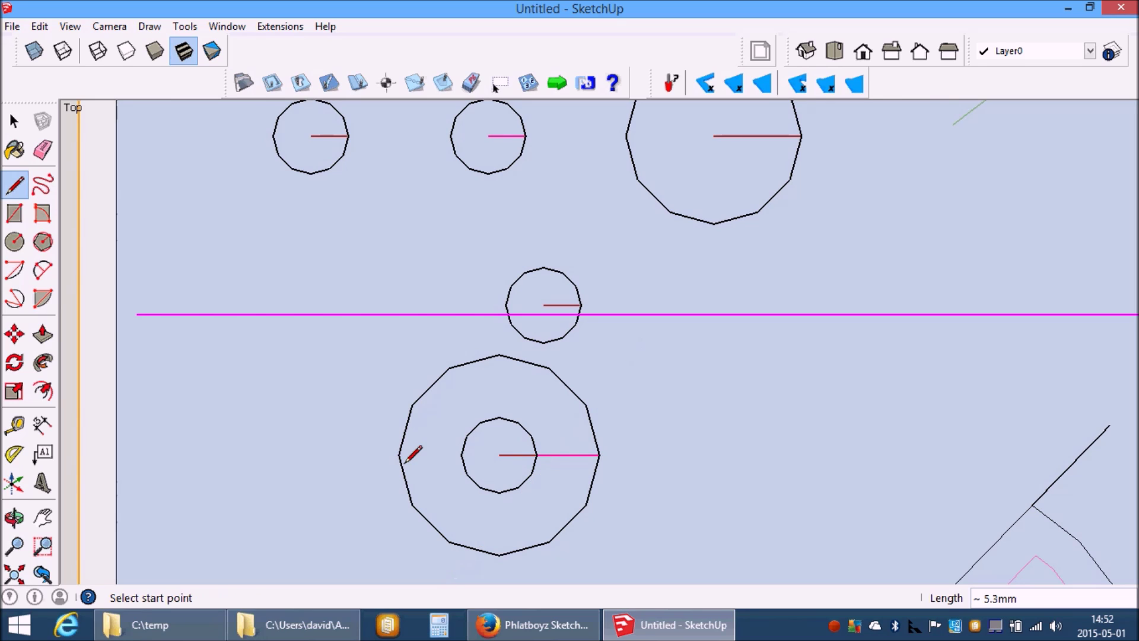
Draw two connected lines forming a corner below the fold line and place a plunge hole at 105% depth on that corner
click(679, 380)
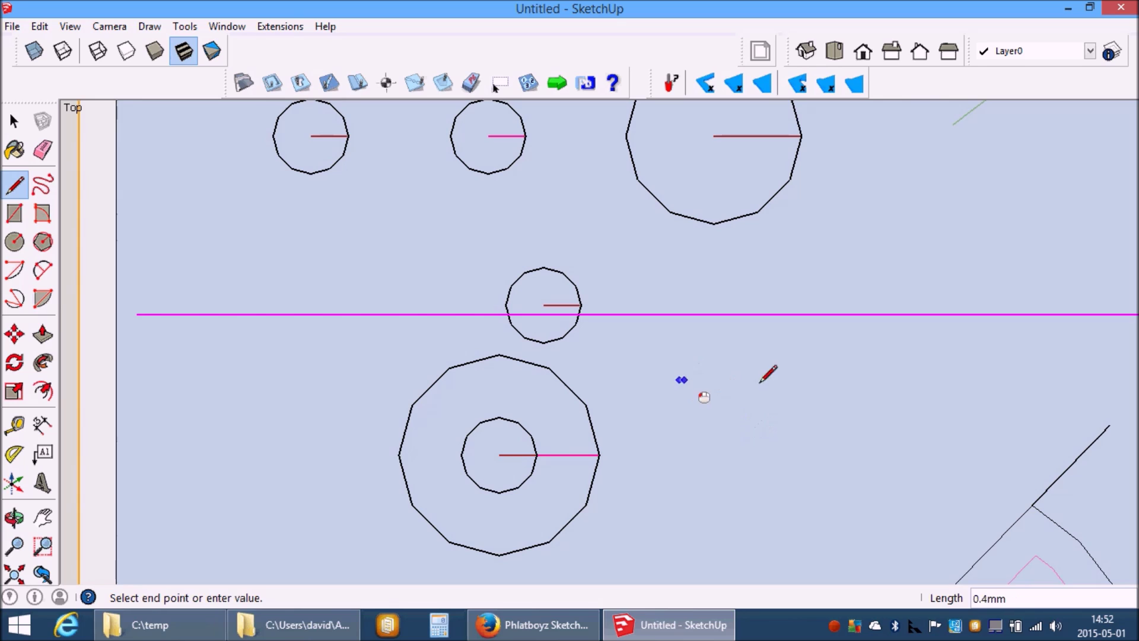
click(813, 368)
click(812, 489)
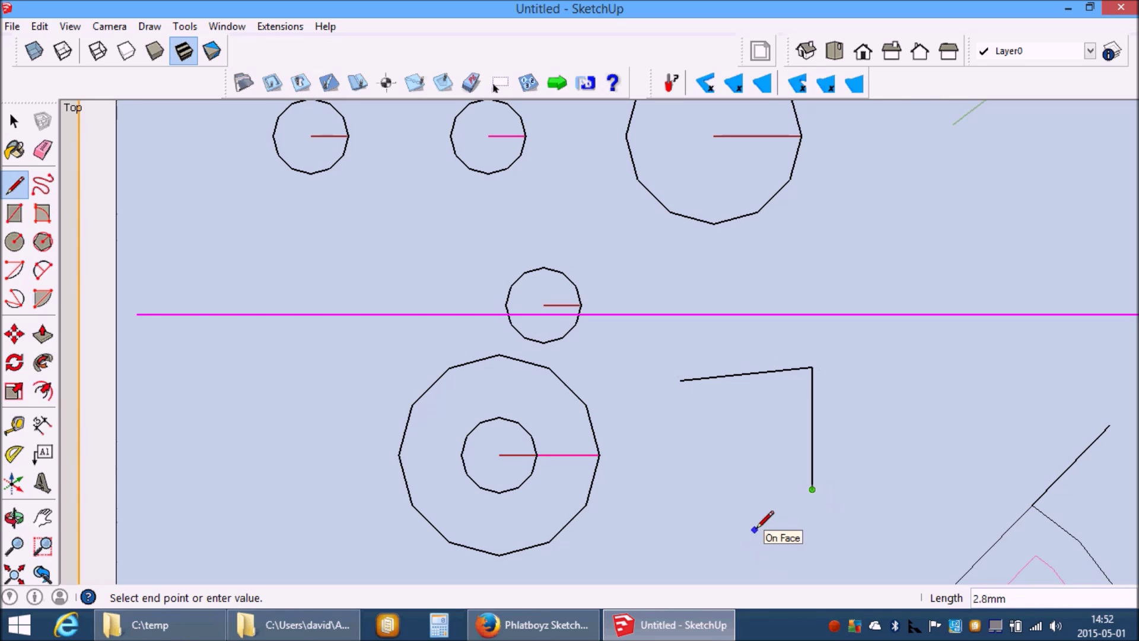
click(386, 83)
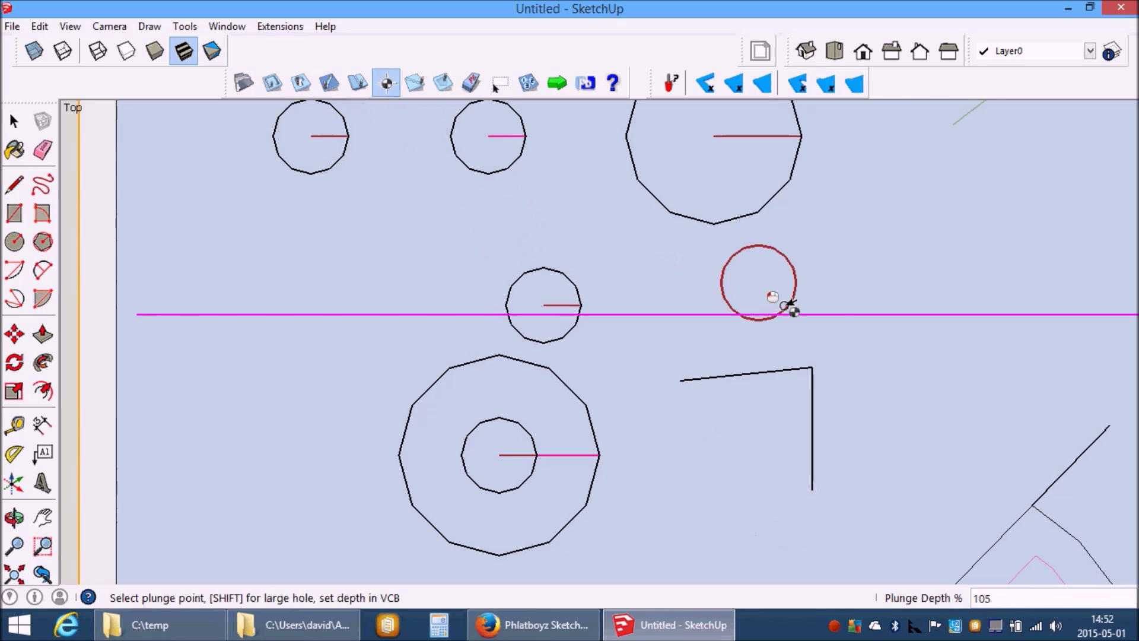
click(817, 367)
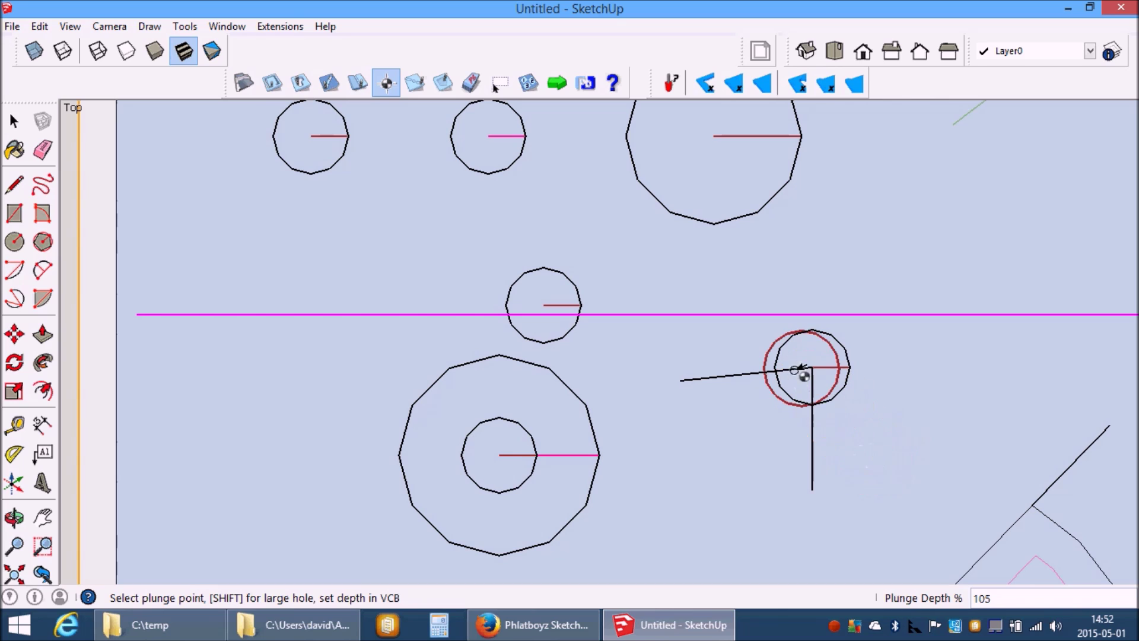
key(space)
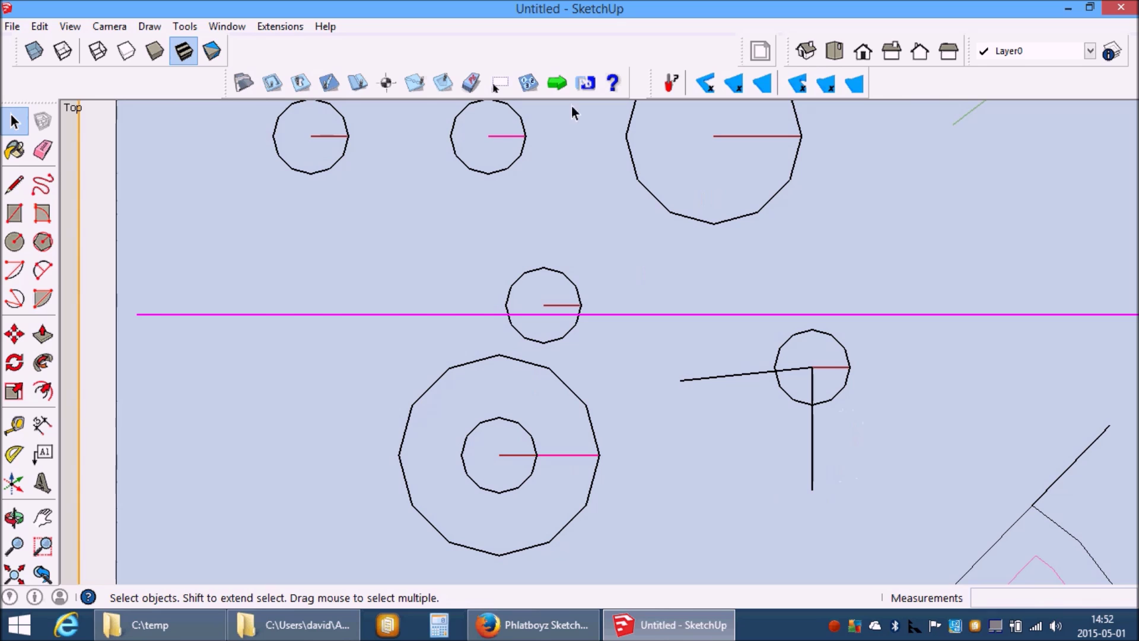
Generate the G-code as gcode_out.nc in the CNC folder and open the toolpath preview
click(558, 84)
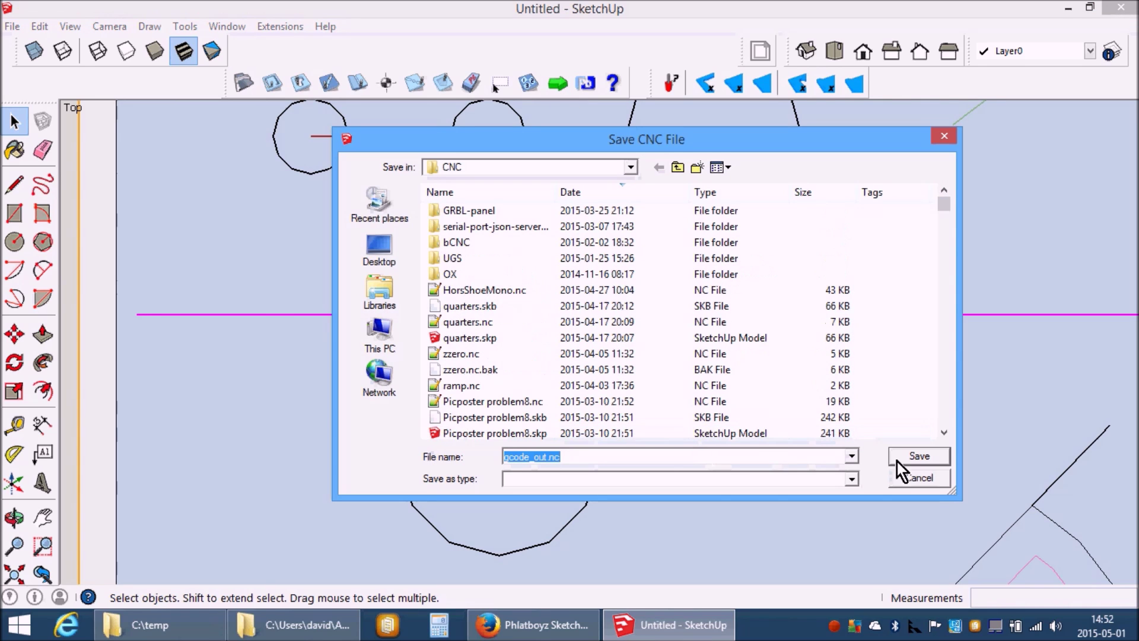
click(908, 460)
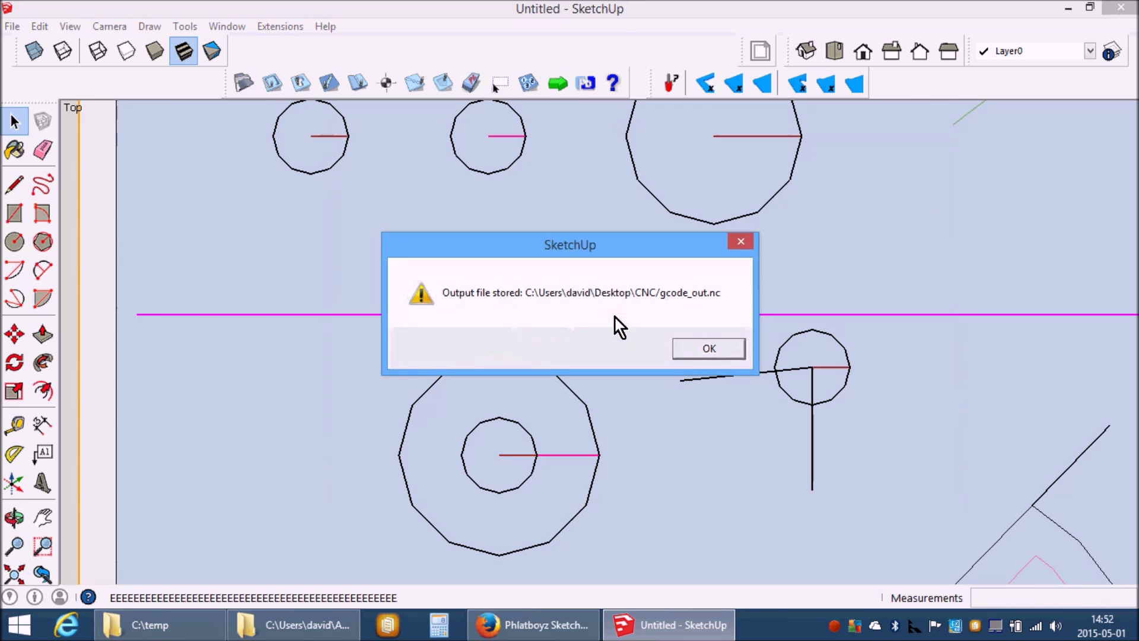
click(691, 349)
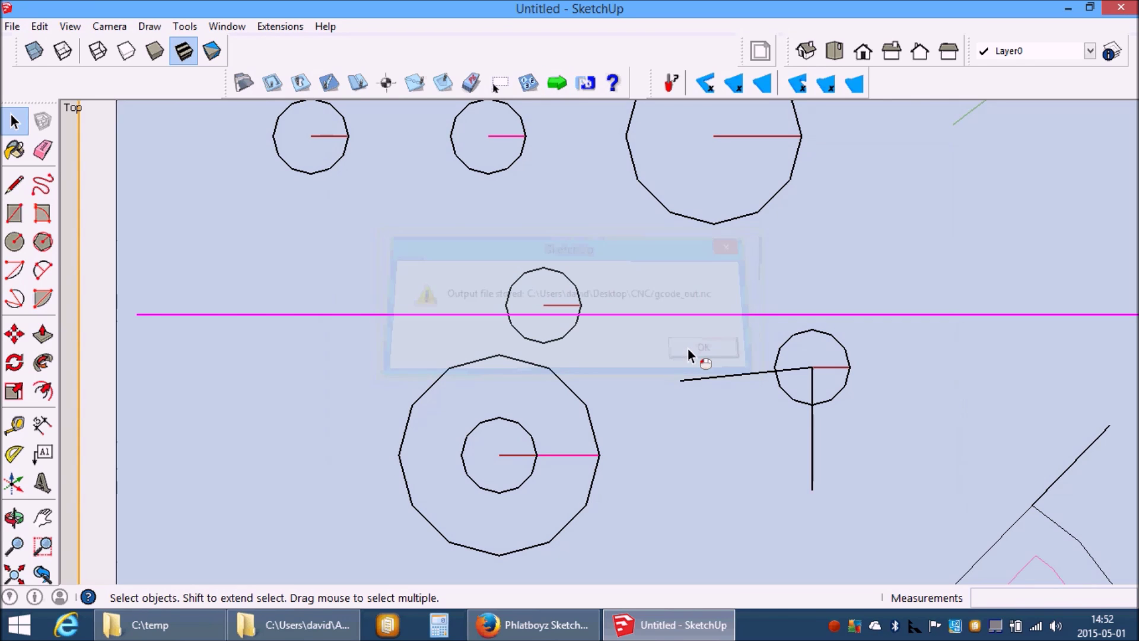
click(276, 27)
click(291, 88)
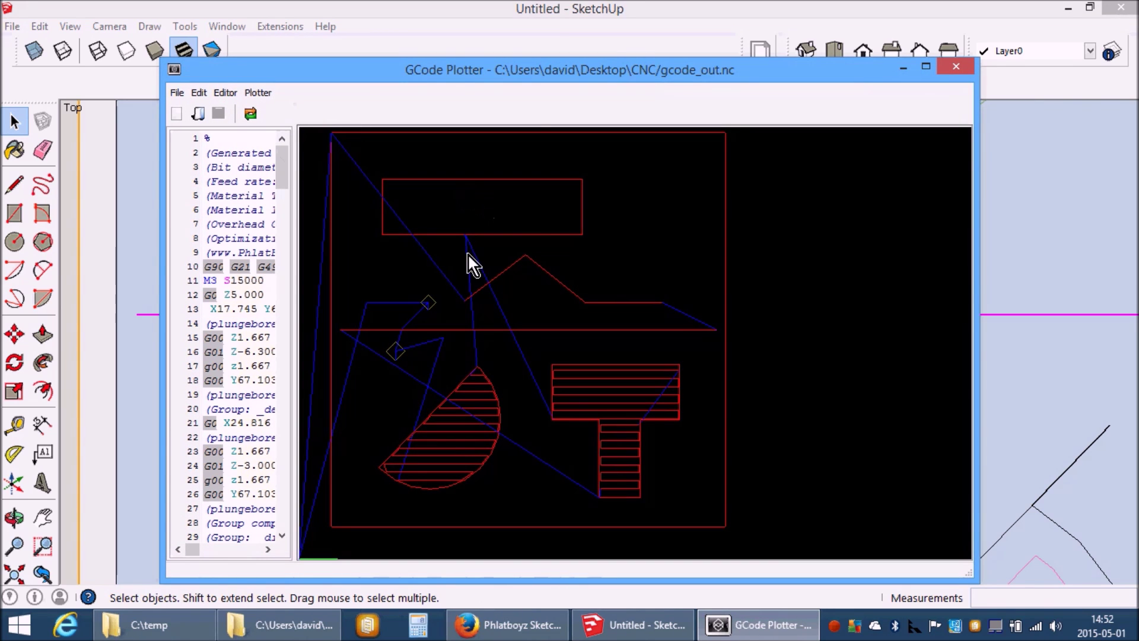
Examine the plunge and bored-hole toolpaths in the G-code preview from several angles, and close the preview
drag(447, 337, 445, 290)
right_drag(396, 439, 667, 182)
scroll(640, 261, up, 3)
right_drag(497, 290, 485, 466)
drag(486, 467, 442, 264)
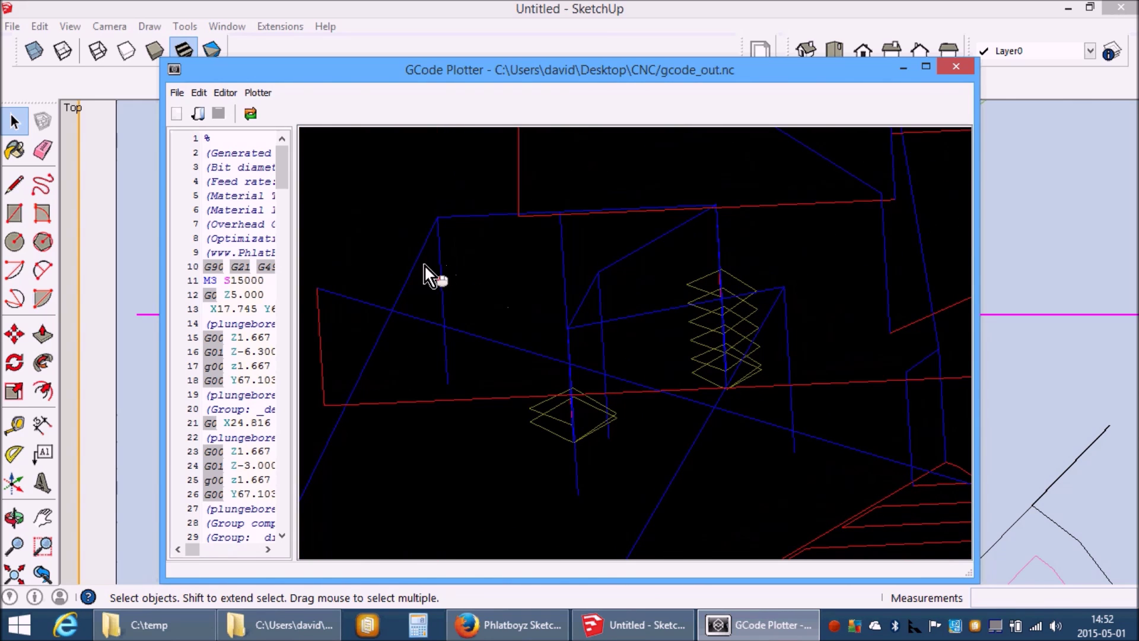
mouse_move(520, 310)
mouse_down()
mouse_move(510, 329)
mouse_move(534, 317)
mouse_move(529, 337)
mouse_move(525, 317)
mouse_up()
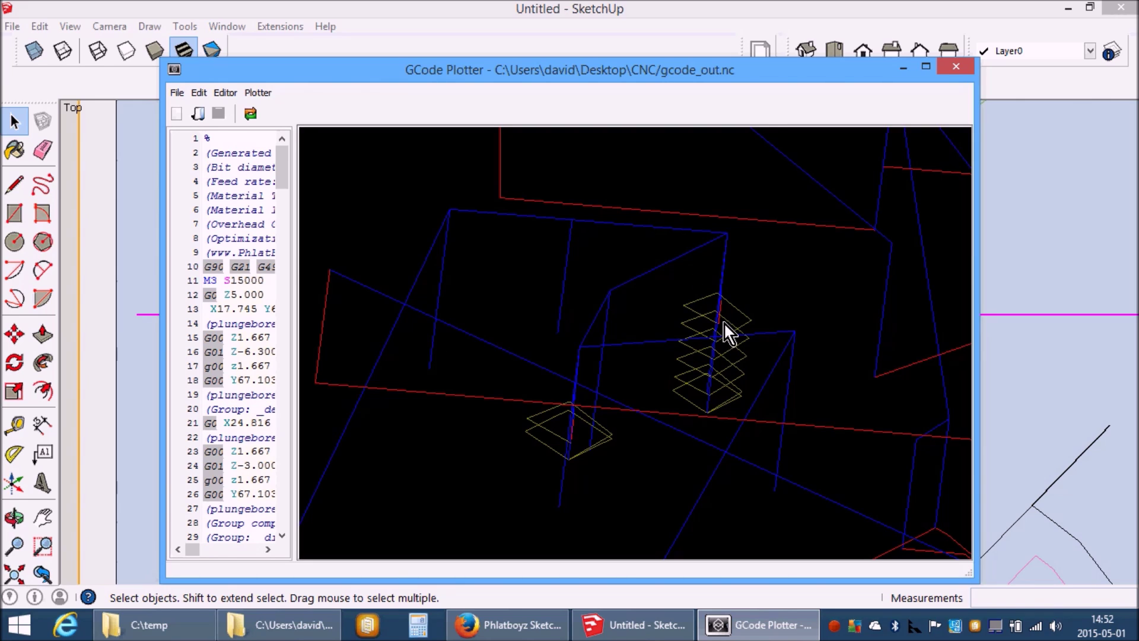
drag(728, 340, 750, 351)
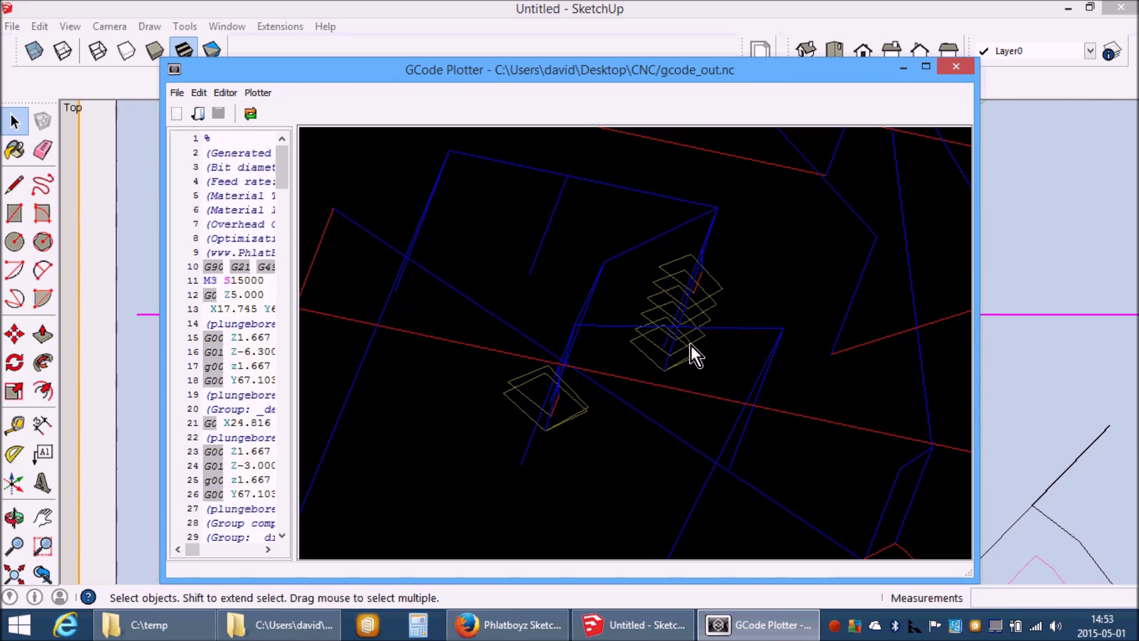
drag(696, 374, 597, 338)
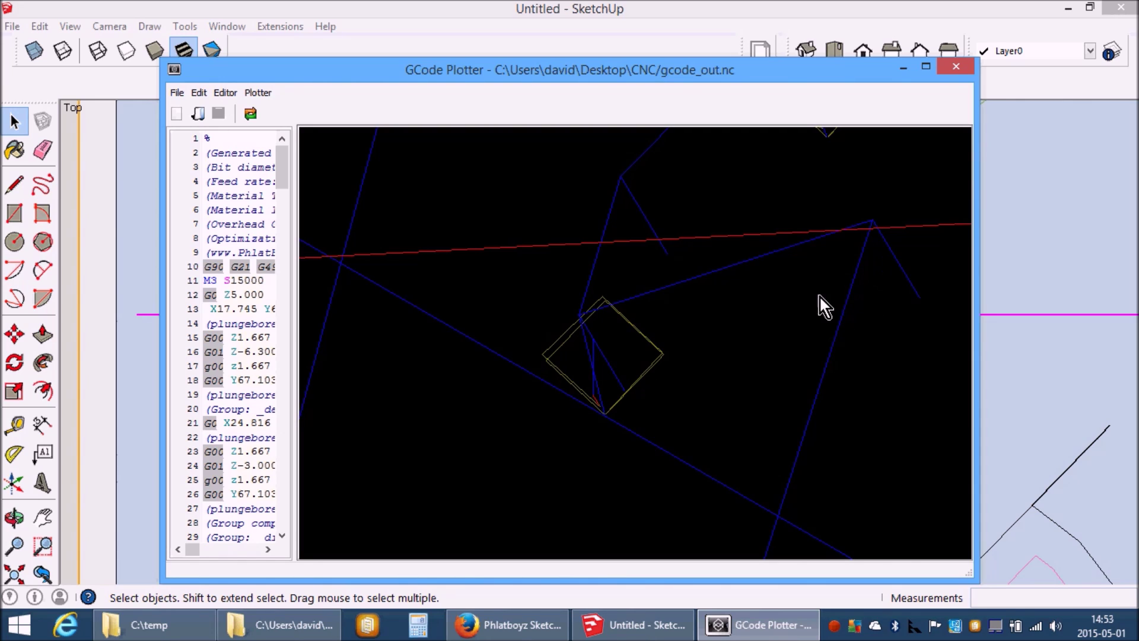
click(957, 69)
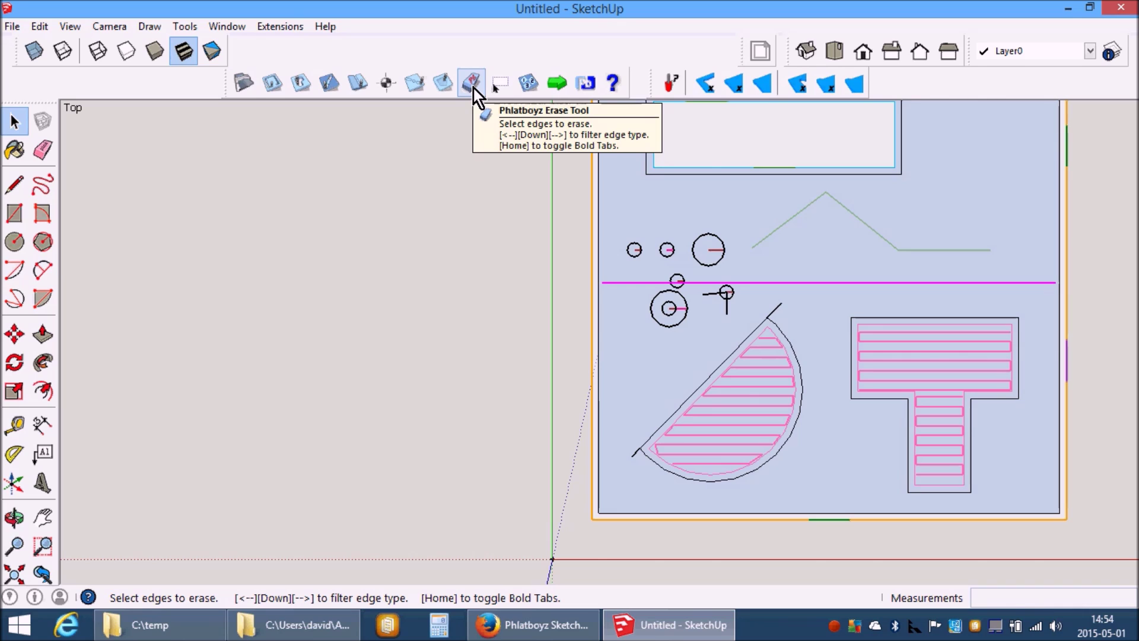
Erase the outside cut around the square and the lower tab of the rectangle's inside cut with the Phlatboyz Erase Tool
click(474, 88)
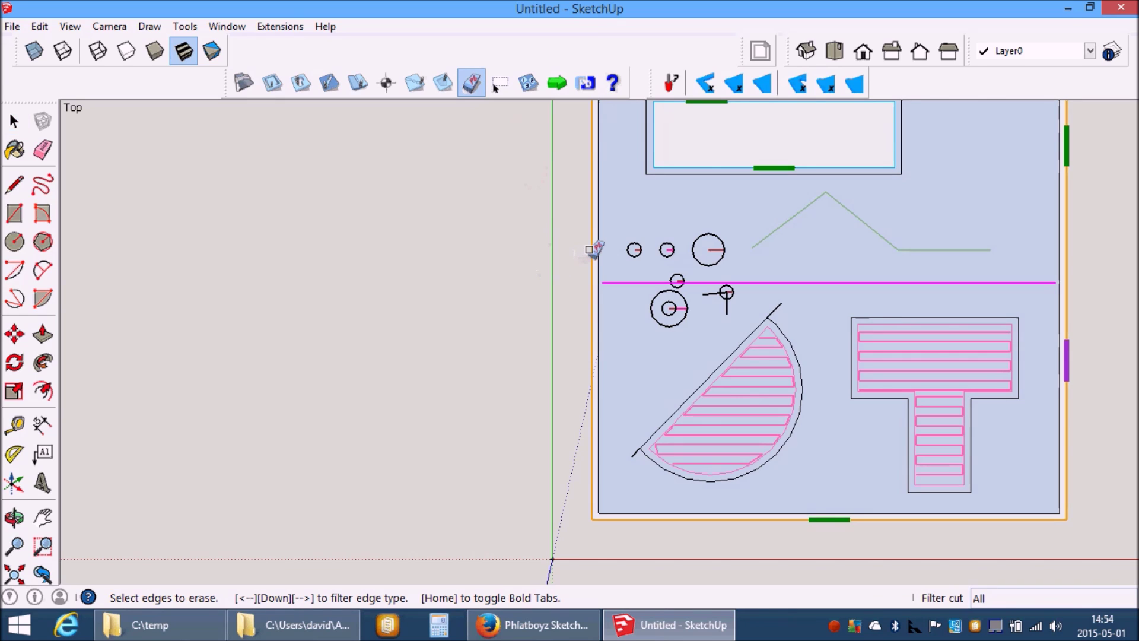
click(595, 248)
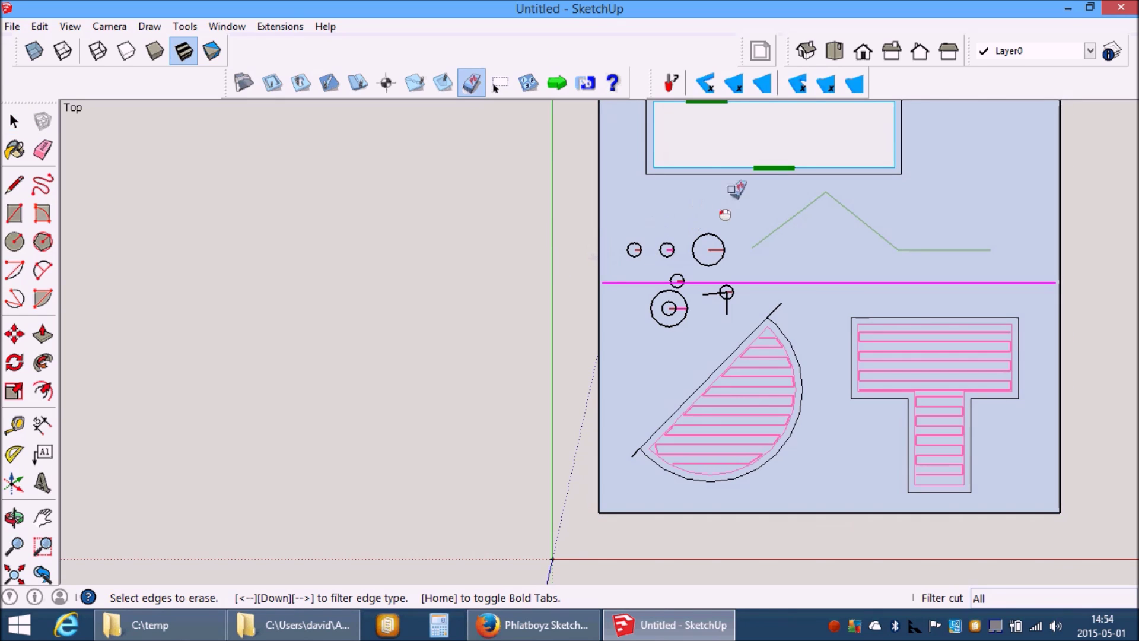
click(775, 168)
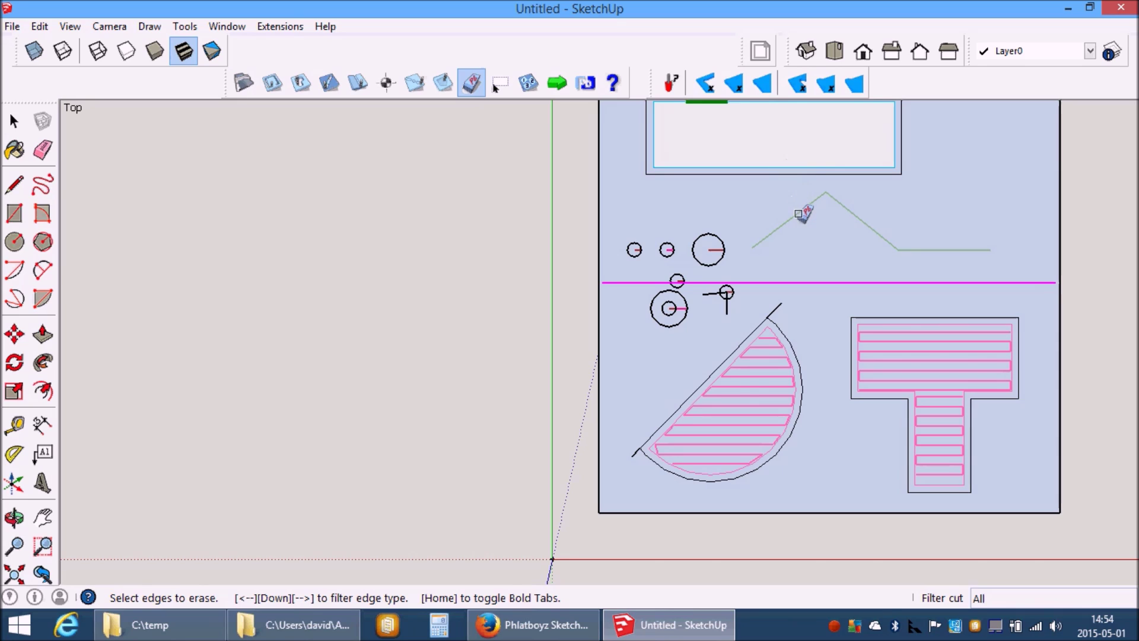
Erase the fold cut and all segments of the zigzag centerline cut, keeping their underlying lines
click(798, 213)
click(822, 281)
click(887, 234)
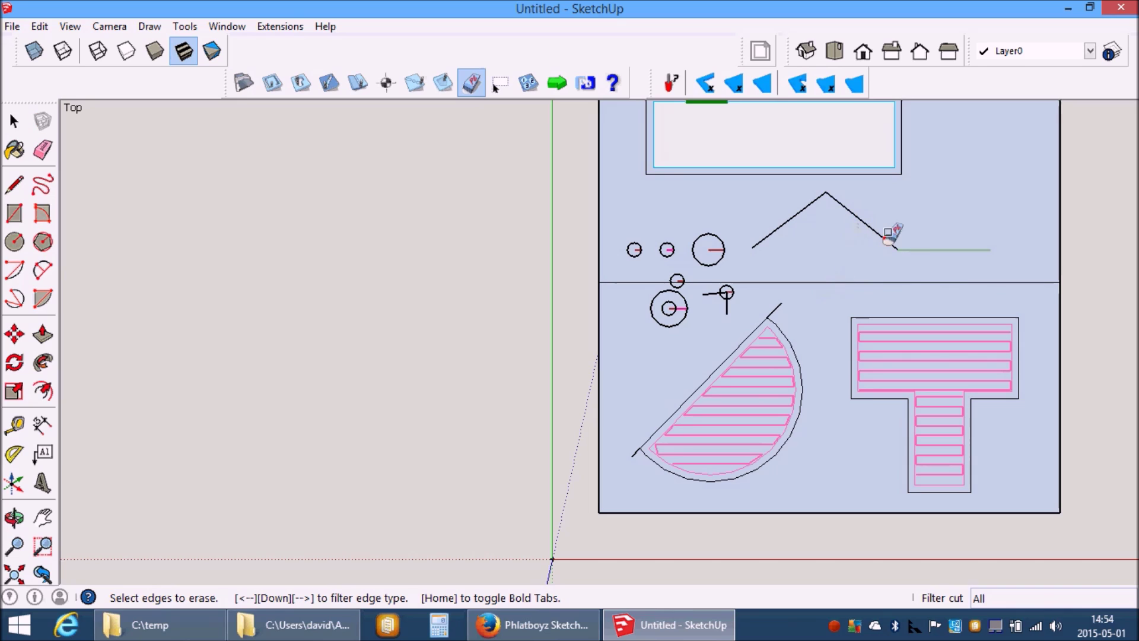
click(915, 249)
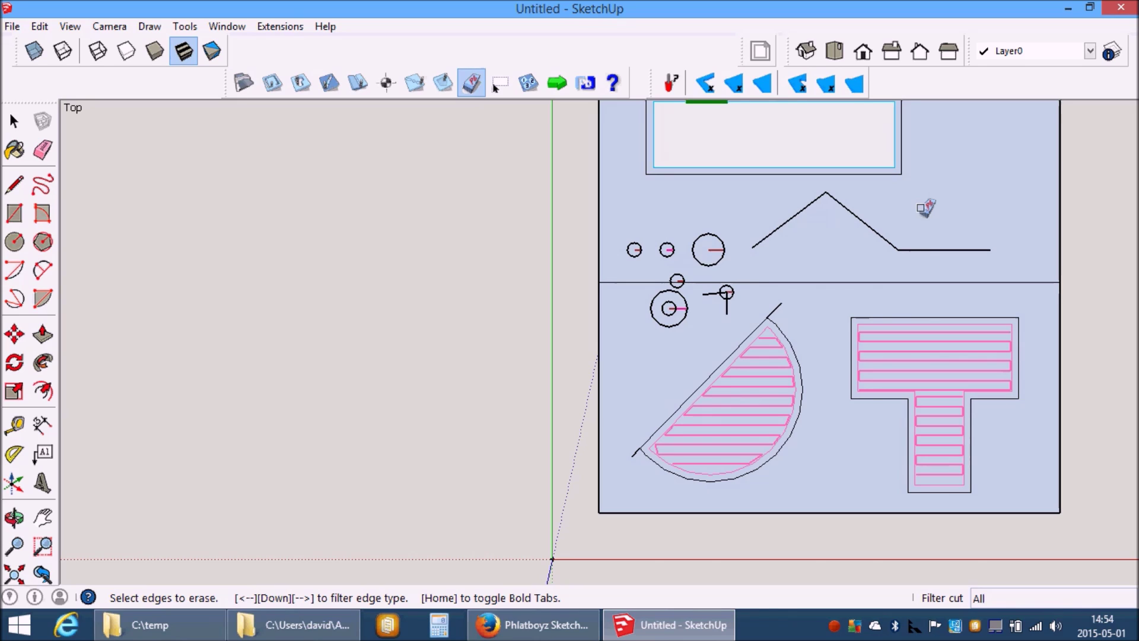
Delete the pocket zigzag and its surrounding outline path from the upper bar of the T shape
scroll(791, 422, down, 2)
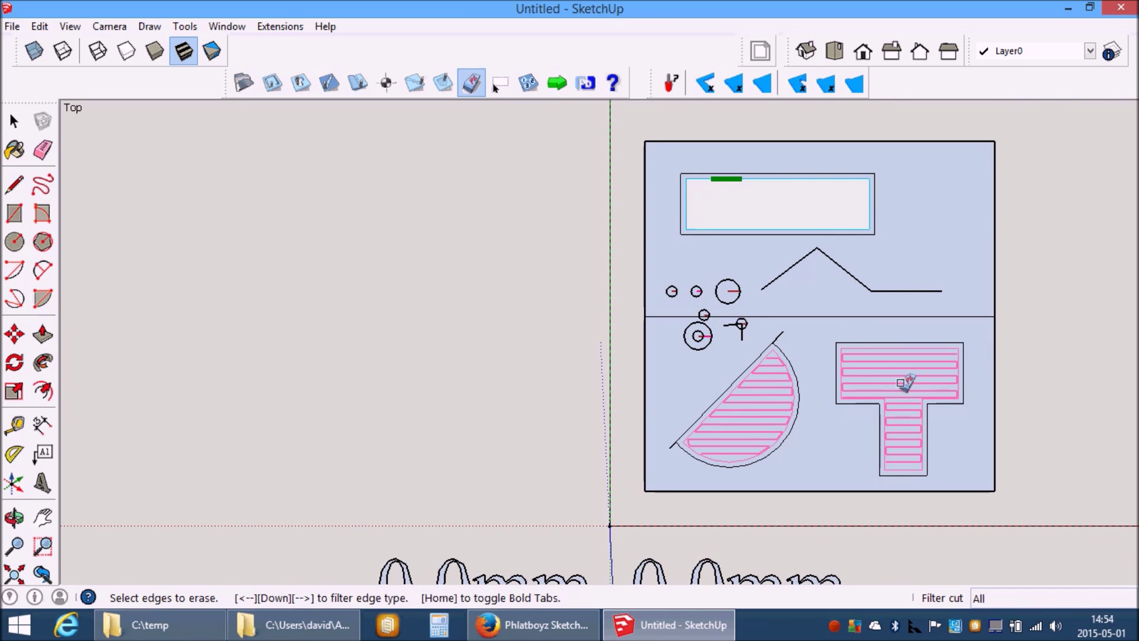
scroll(904, 383, up, 2)
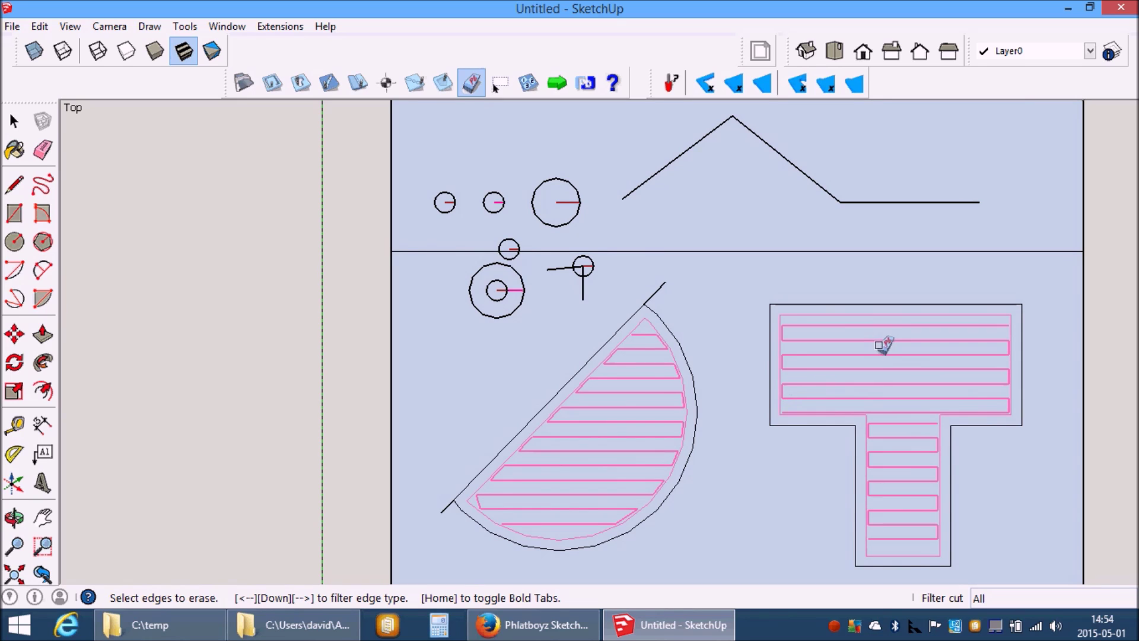
key(space)
click(879, 354)
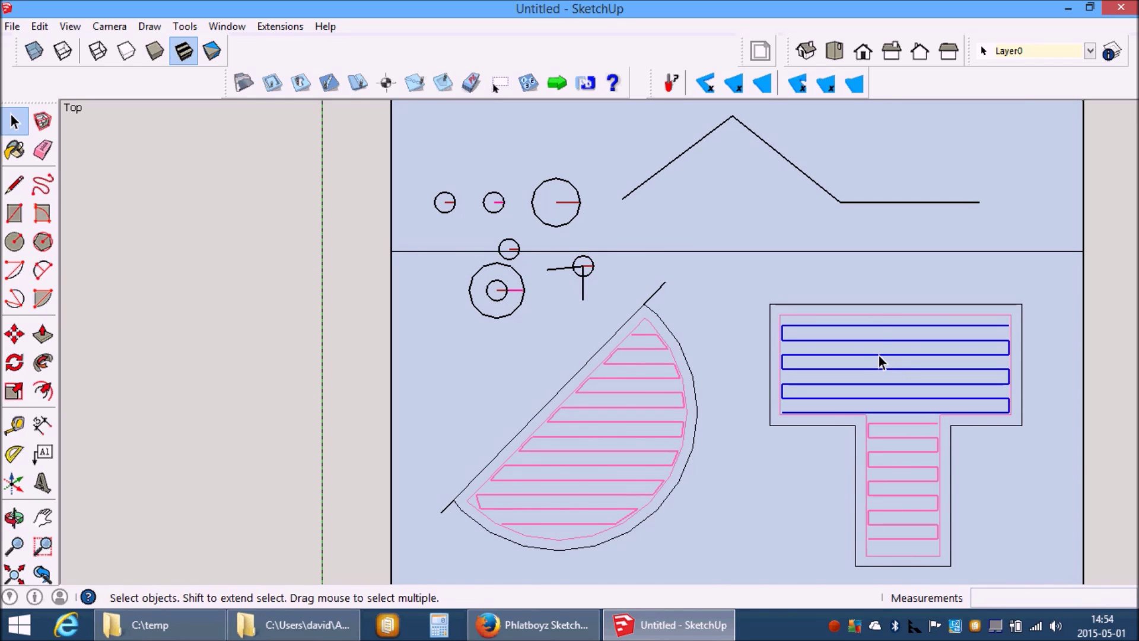
click(879, 315)
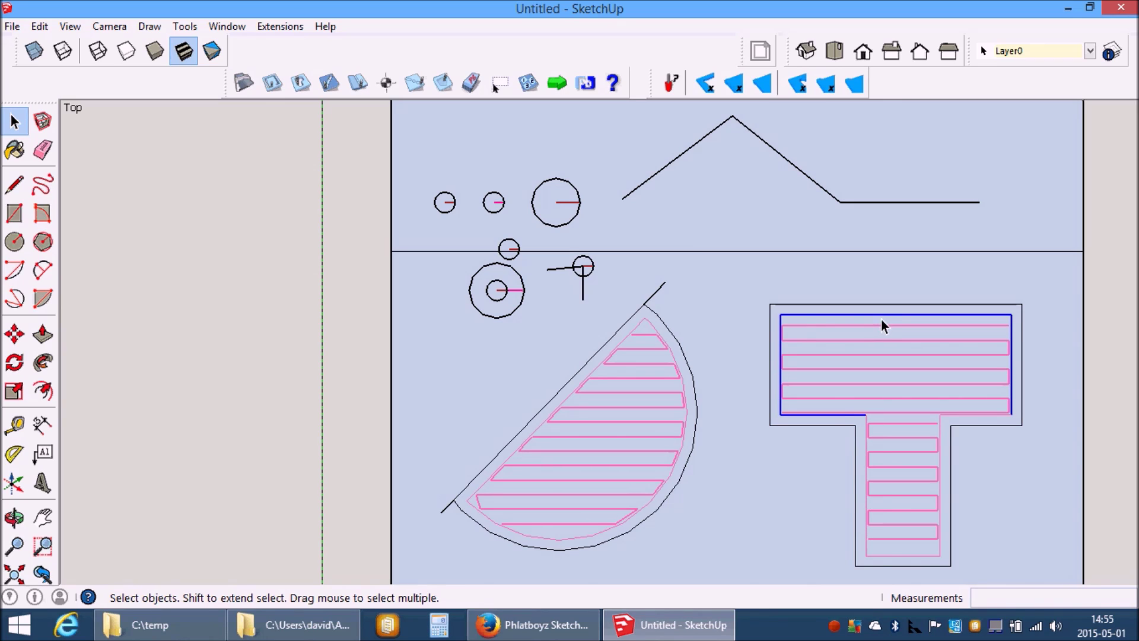
click(883, 326)
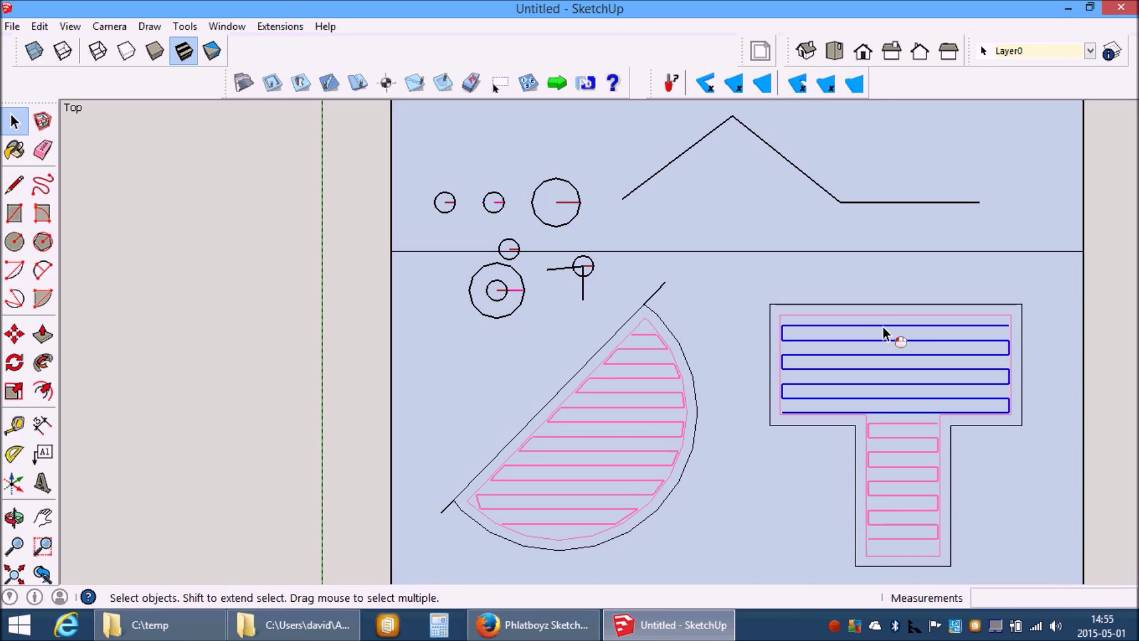
key(Delete)
click(883, 314)
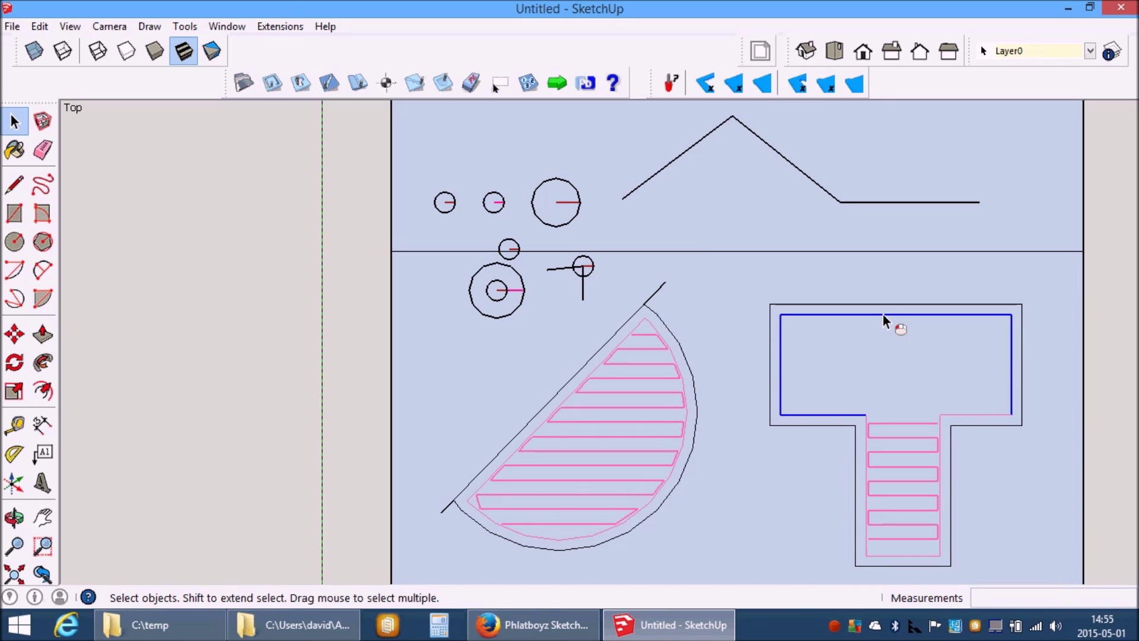
key(Delete)
Delete the remaining pocket paths from the T shape's stem and the short leftover segment beside it
click(887, 422)
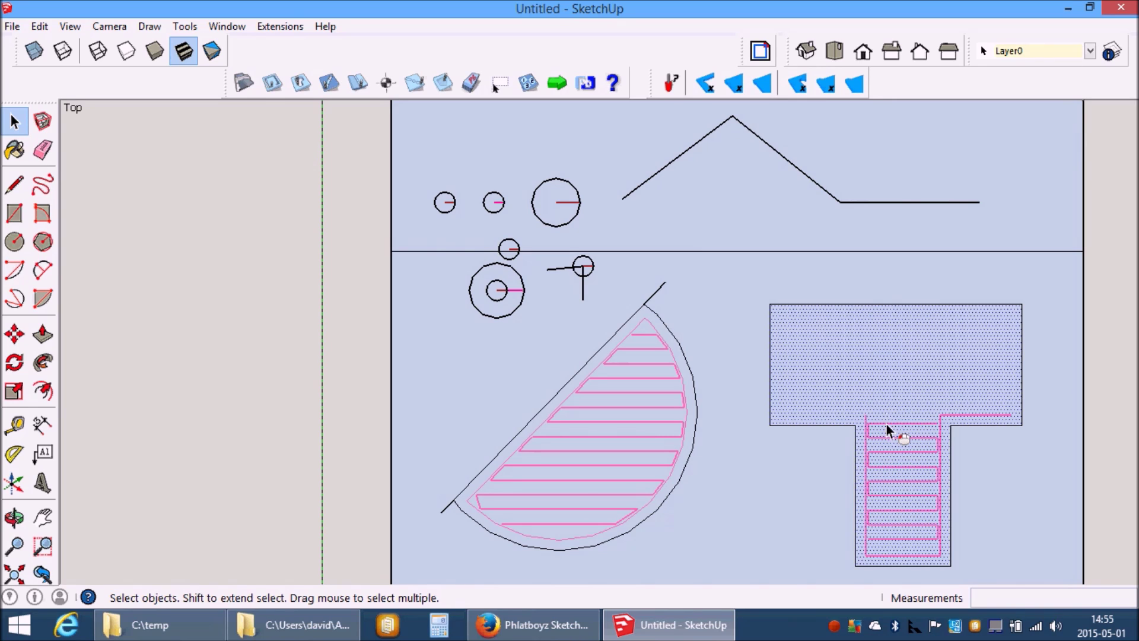
click(887, 422)
key(Delete)
click(867, 426)
key(Delete)
click(946, 414)
click(946, 415)
key(Delete)
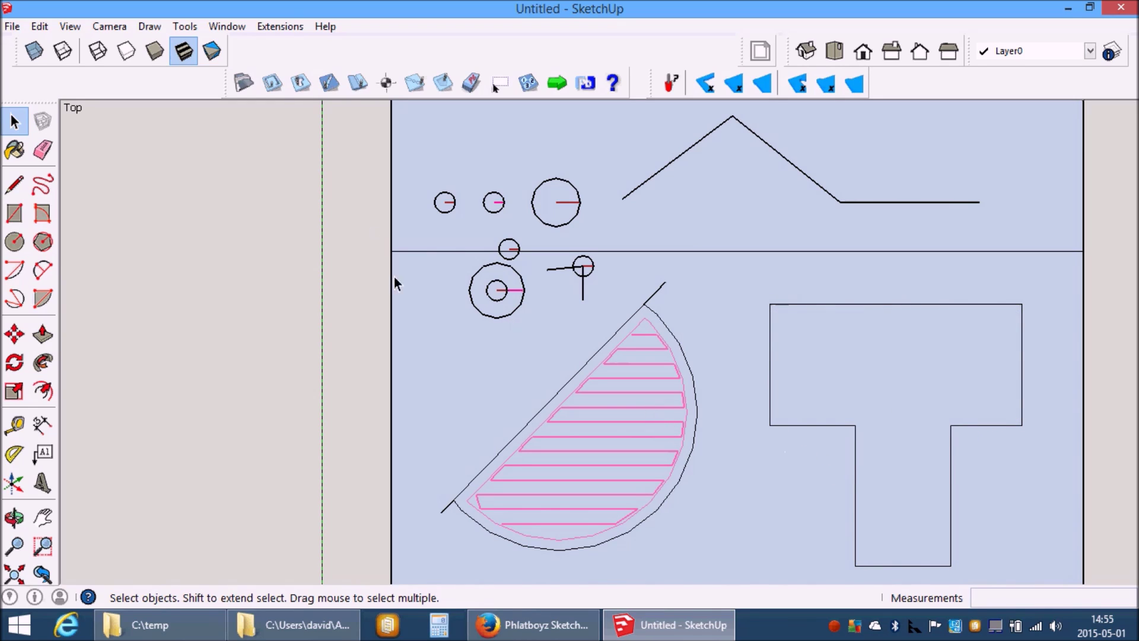
Erase the pocket zigzag and its outline path inside the half-circle shape with the Eraser
key(e)
click(628, 407)
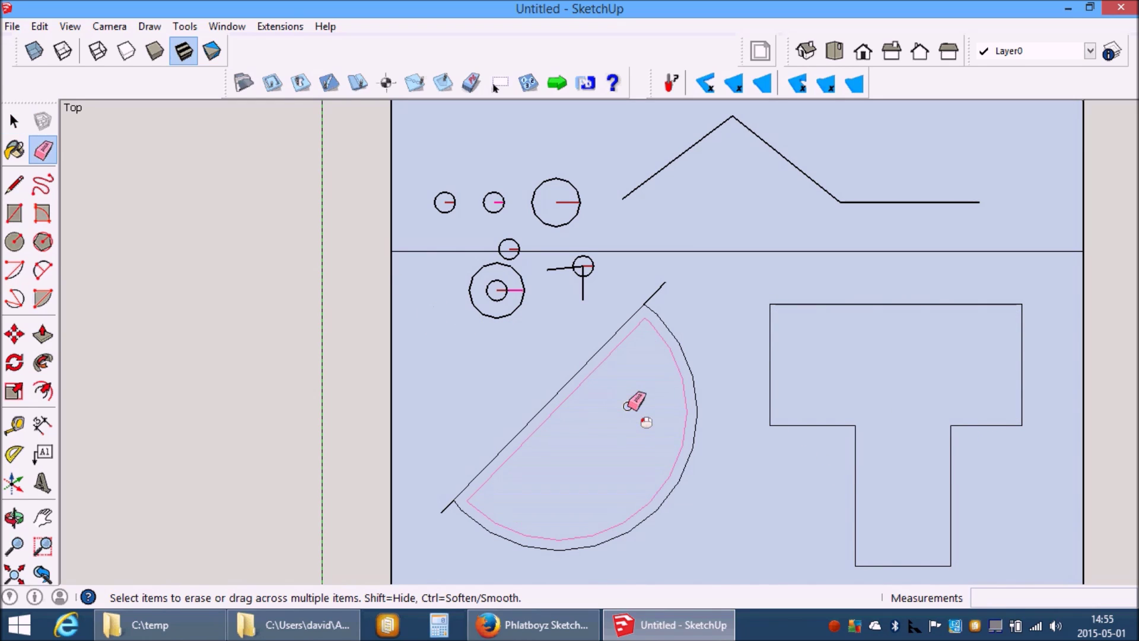
click(678, 367)
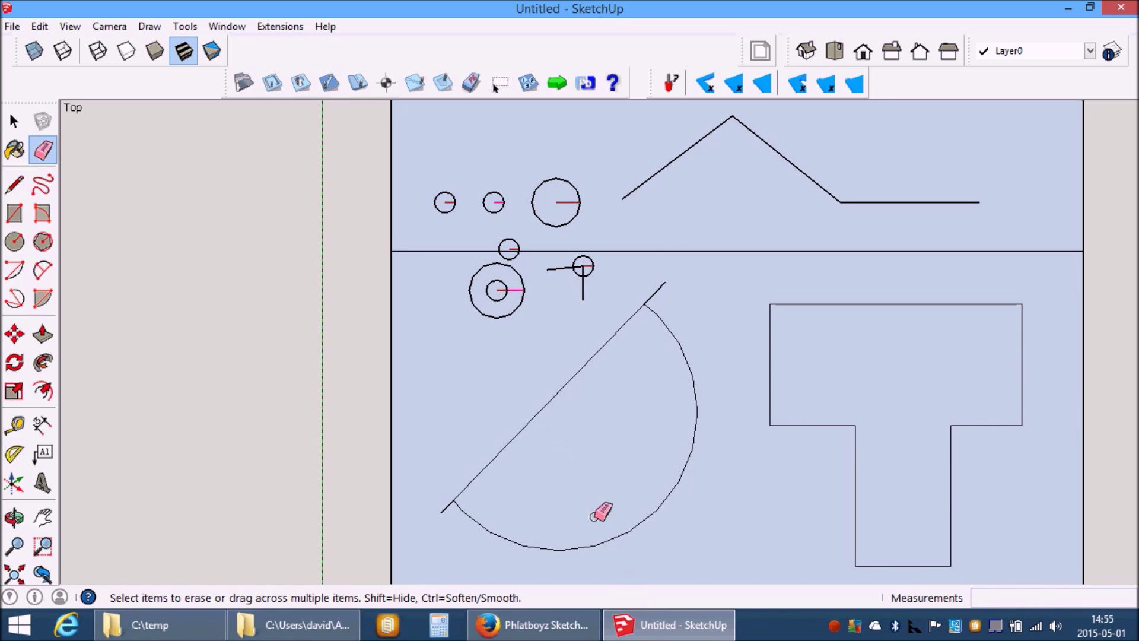
scroll(602, 512, down, 1)
scroll(555, 479, down, 1)
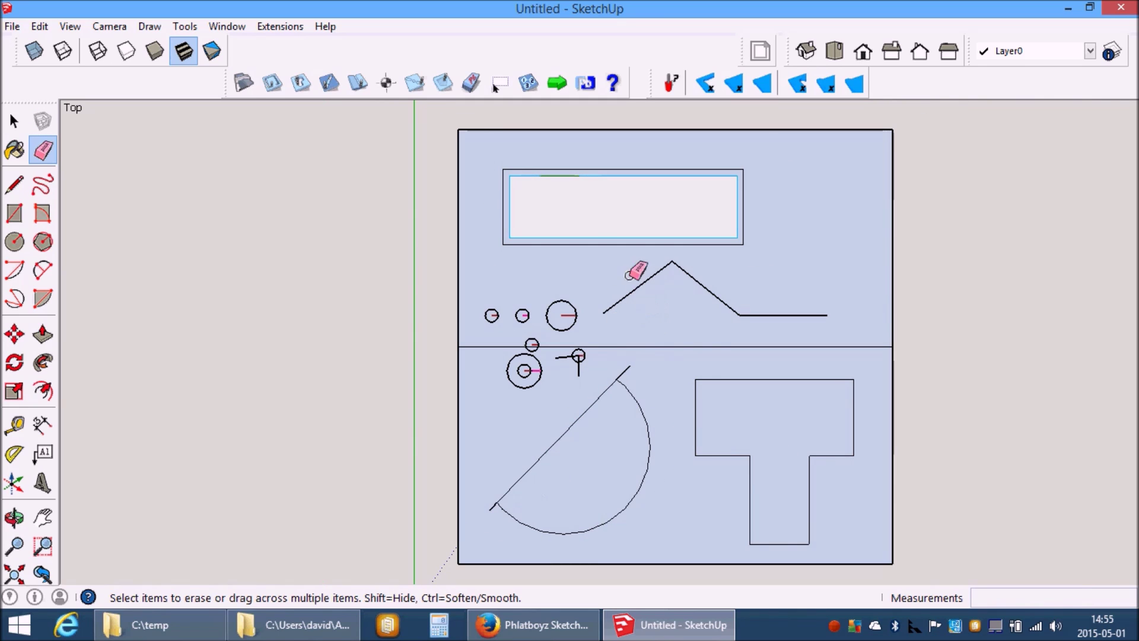
scroll(617, 220, up, 3)
scroll(453, 448, up, 3)
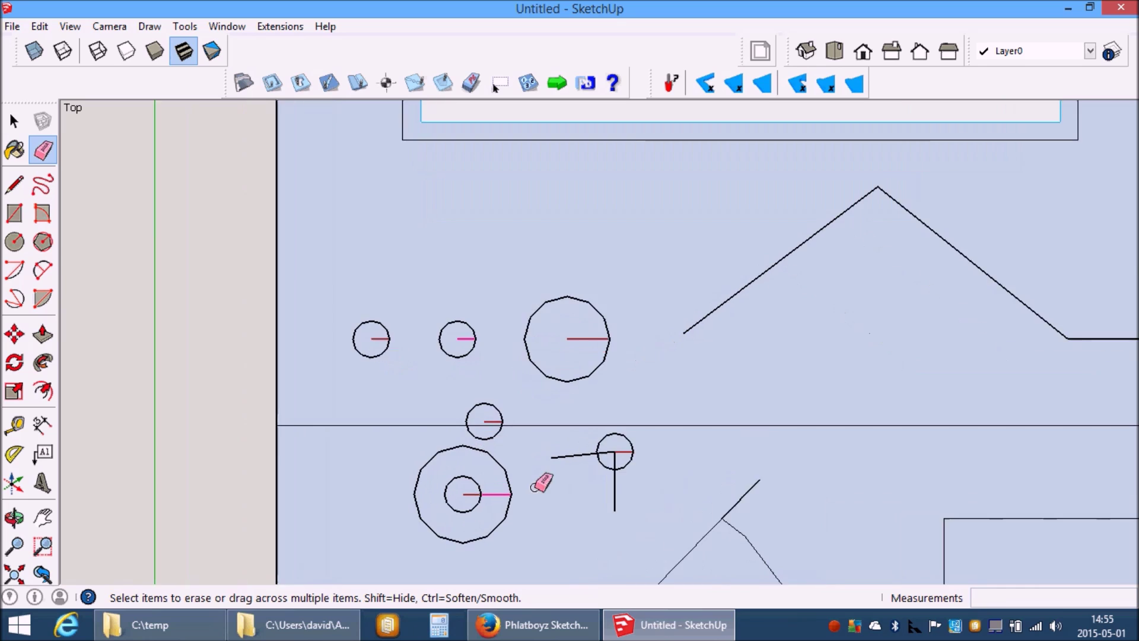
scroll(542, 483, up, 4)
click(502, 83)
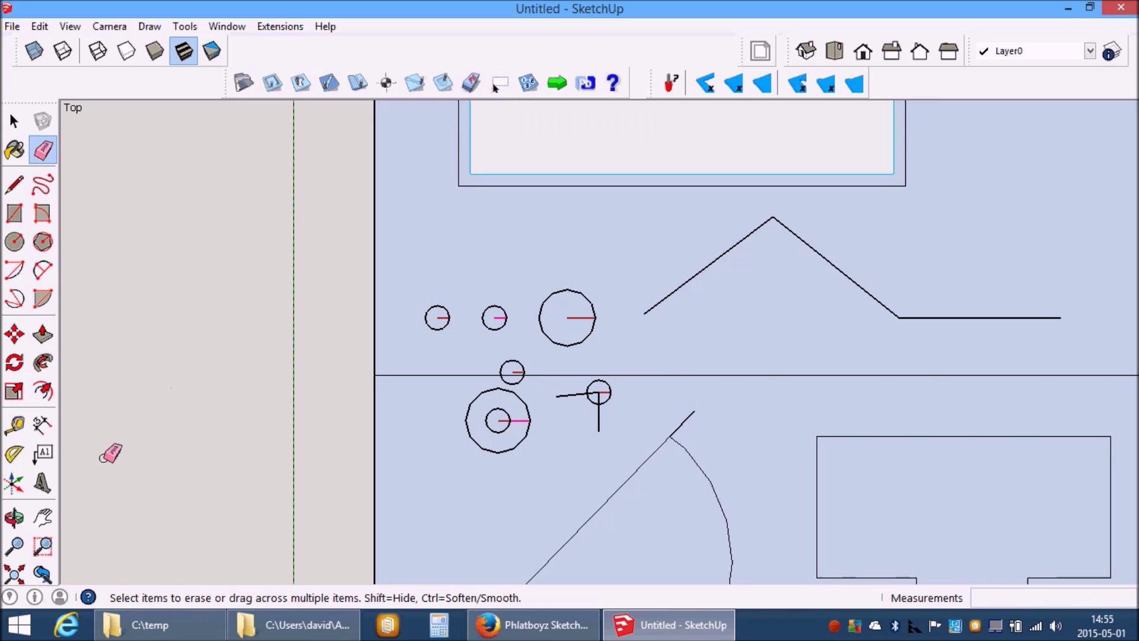
Copy the whole square with its shapes and paste the copy outside the safe area, beyond its right edge
click(13, 574)
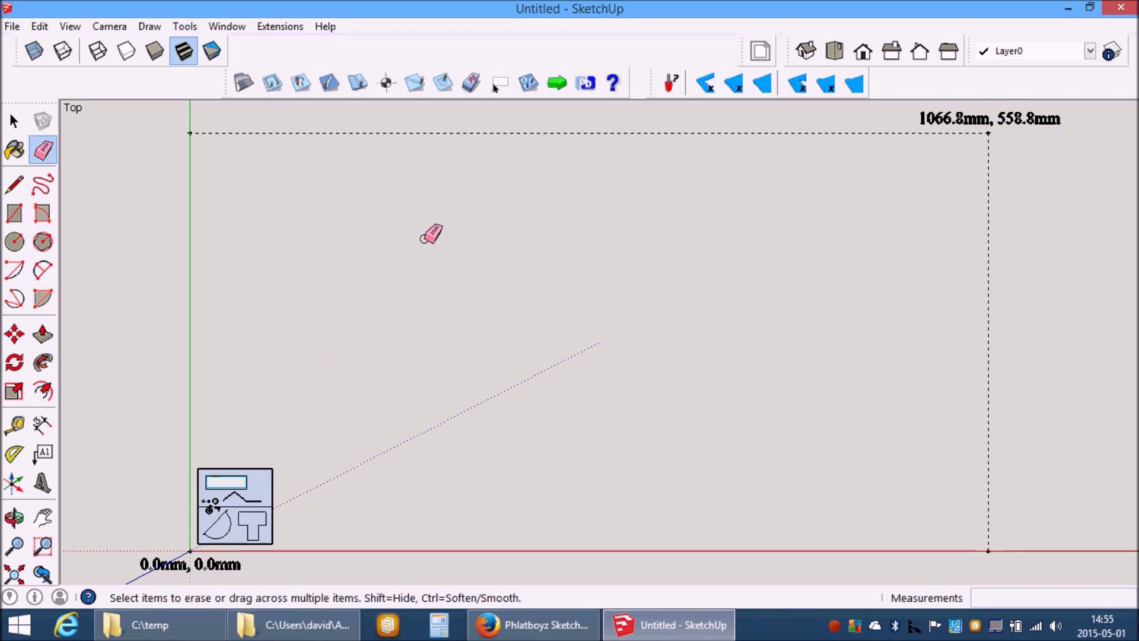
scroll(422, 238, down, 2)
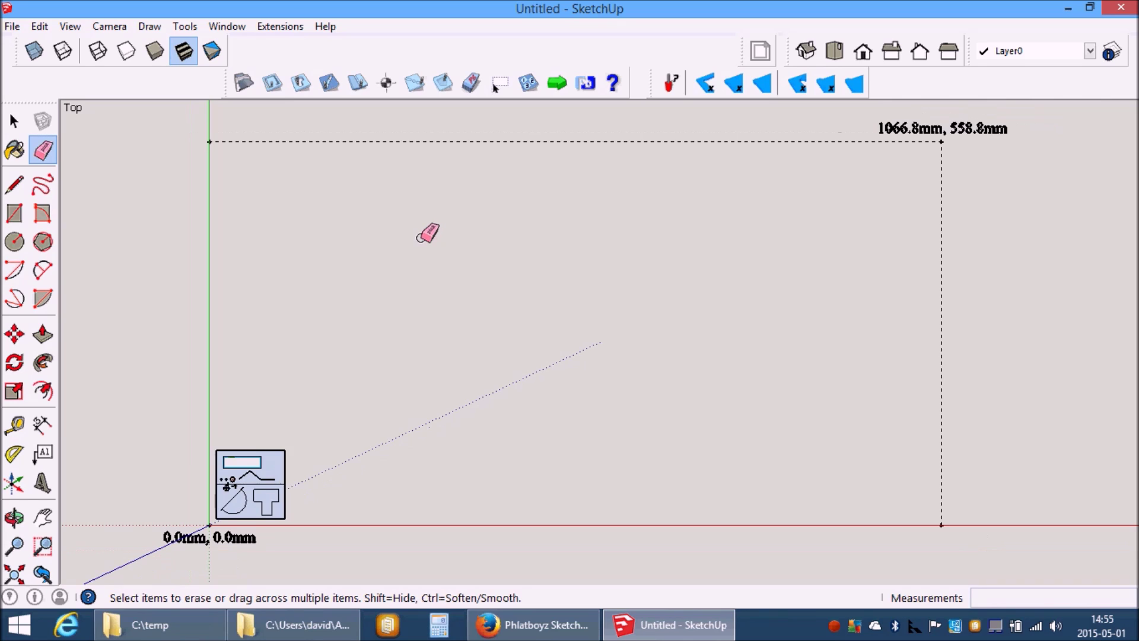
key(space)
drag(219, 393, 347, 491)
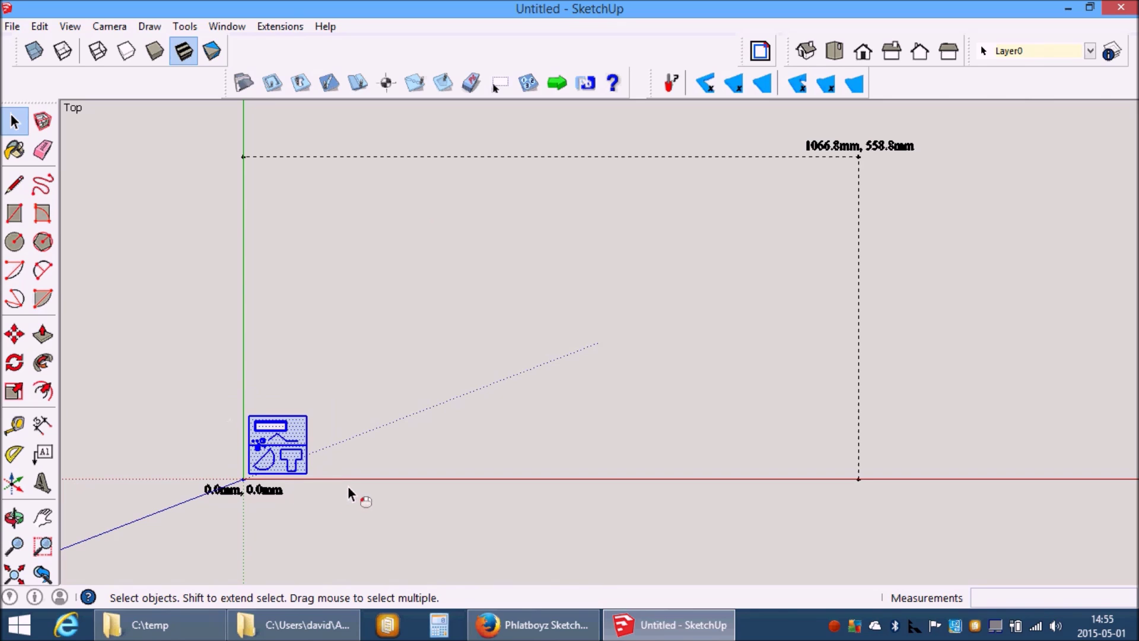
key(ctrl+v)
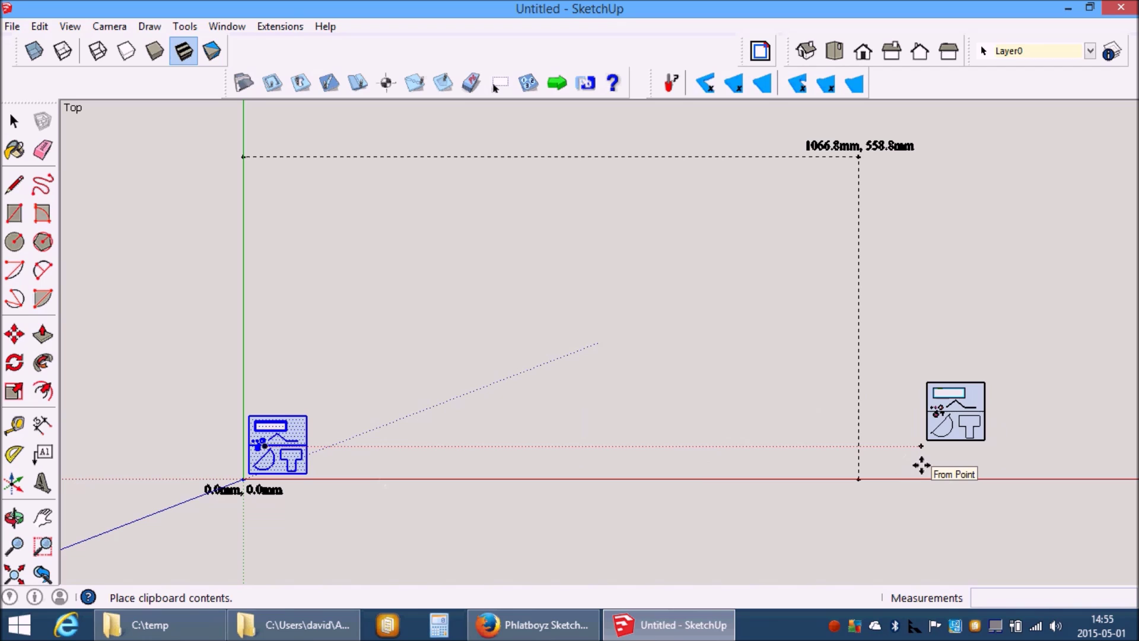
click(921, 464)
key(m)
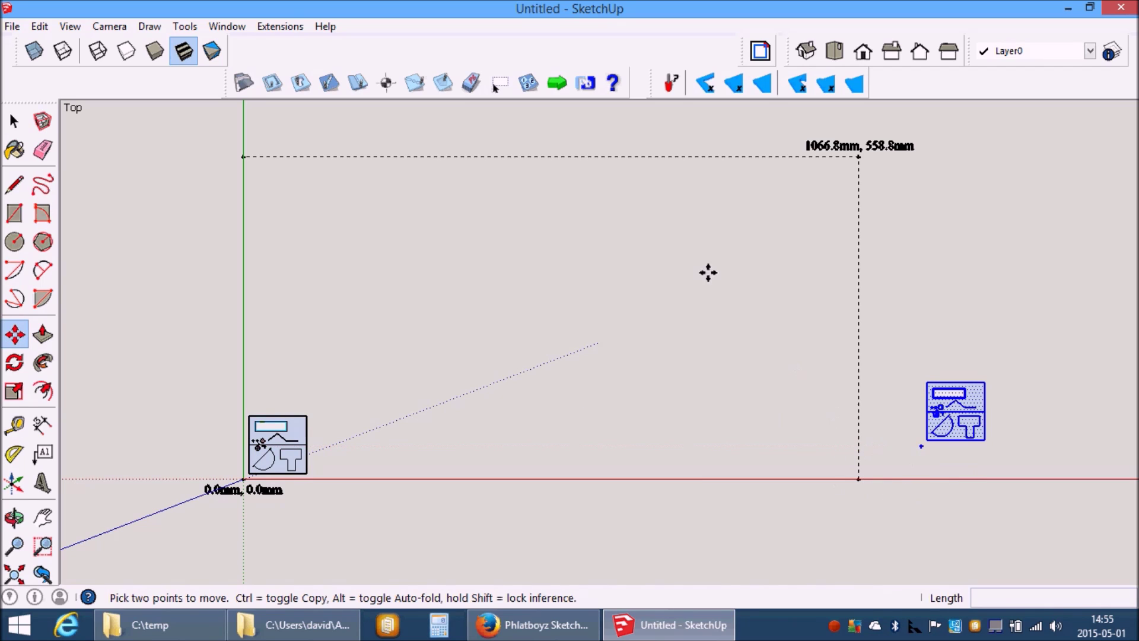
Move the safe area to the lower-left corner of the pasted copy and back to the drawing origin
click(501, 84)
click(502, 88)
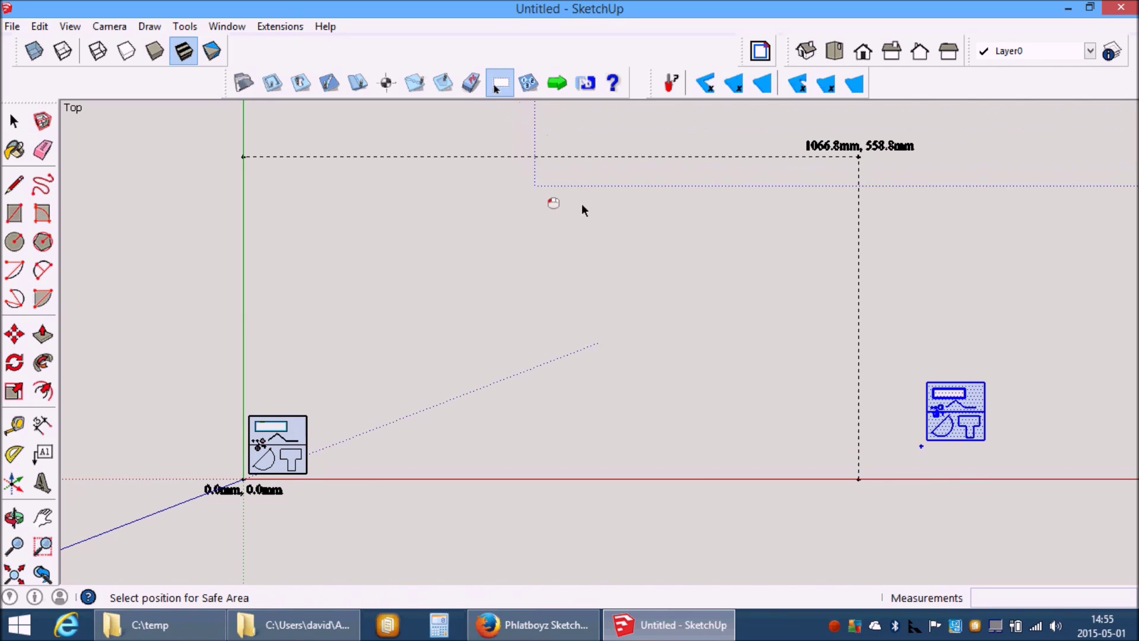
click(920, 449)
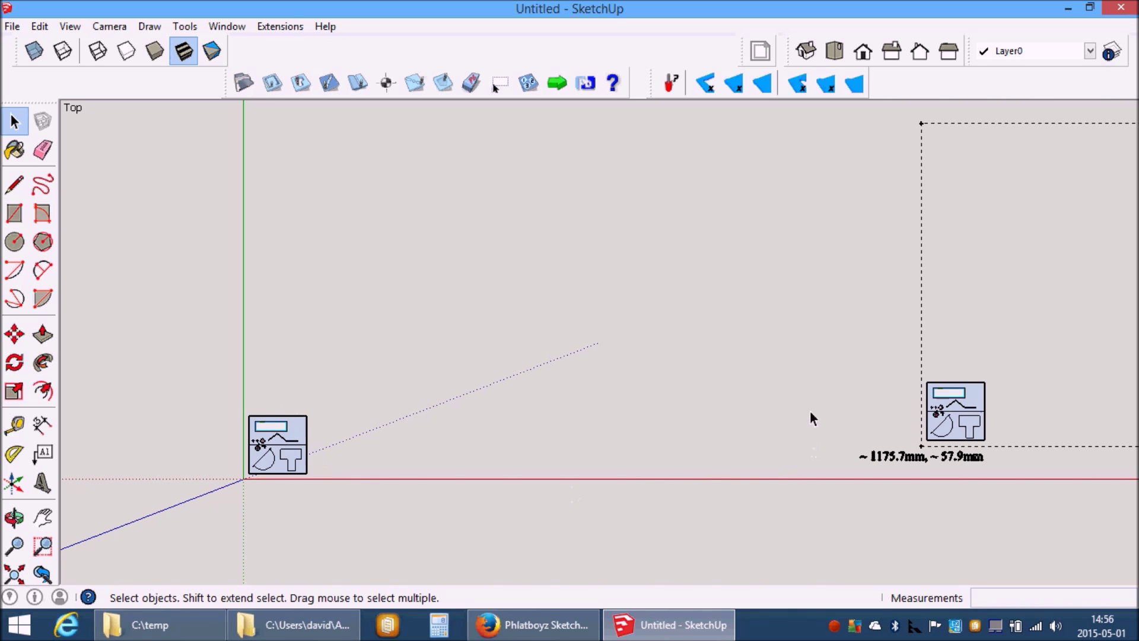
click(500, 83)
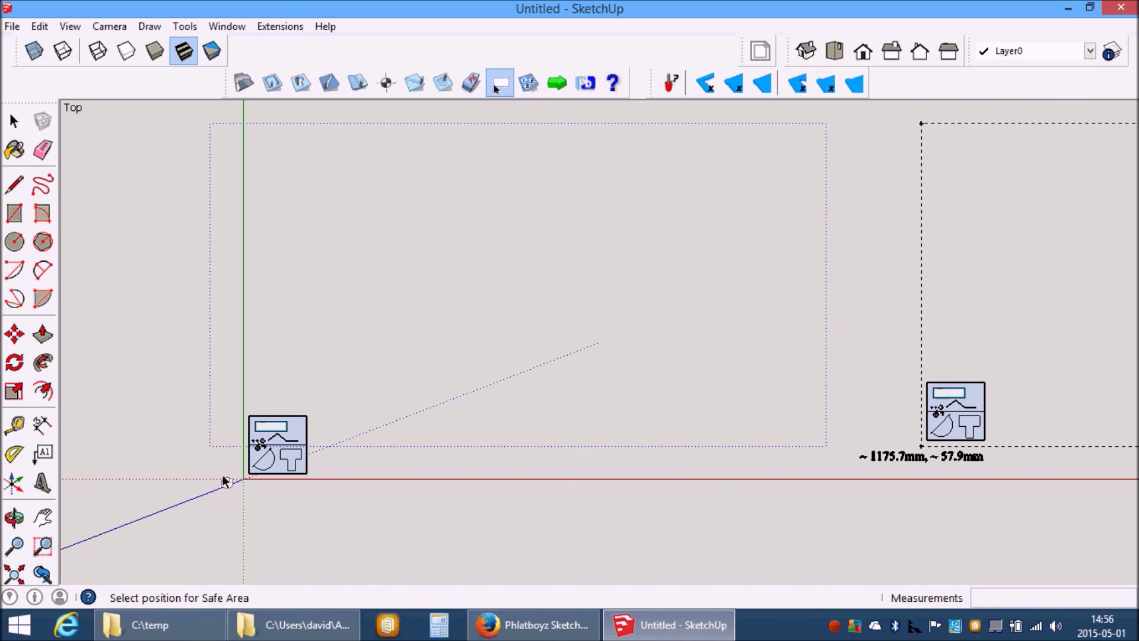
click(245, 479)
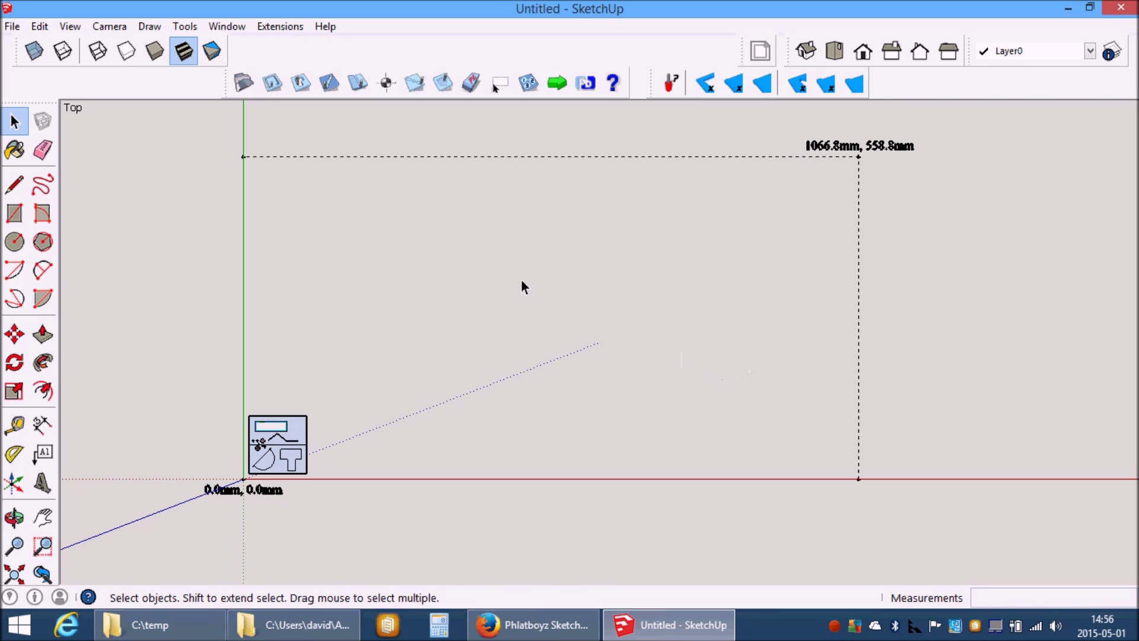
click(184, 27)
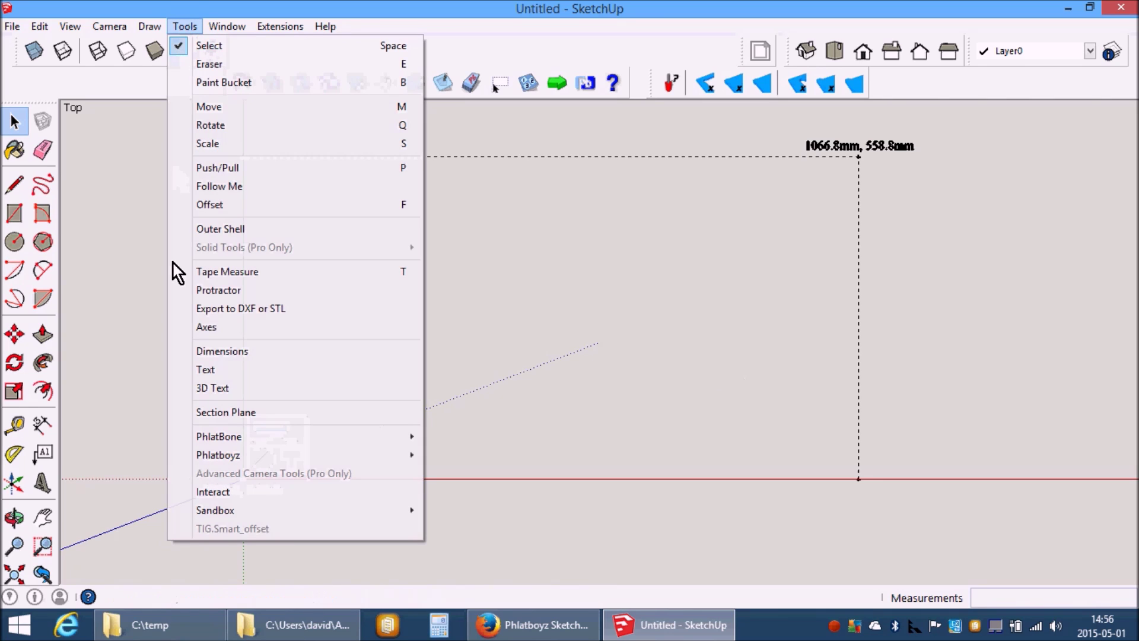
mouse_move(244, 458)
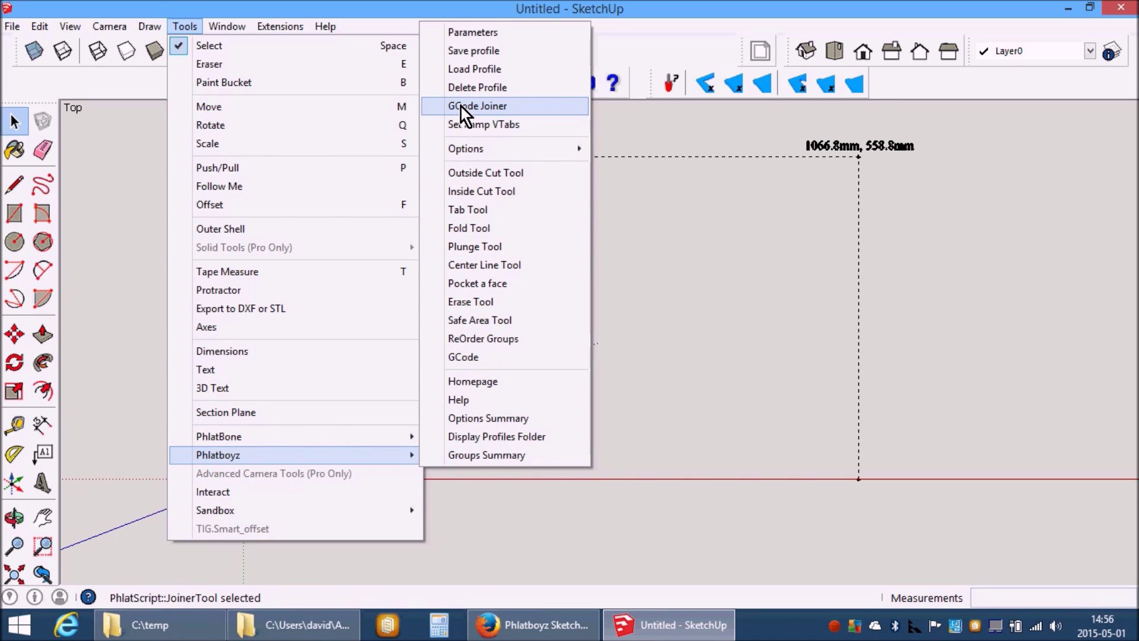
click(667, 24)
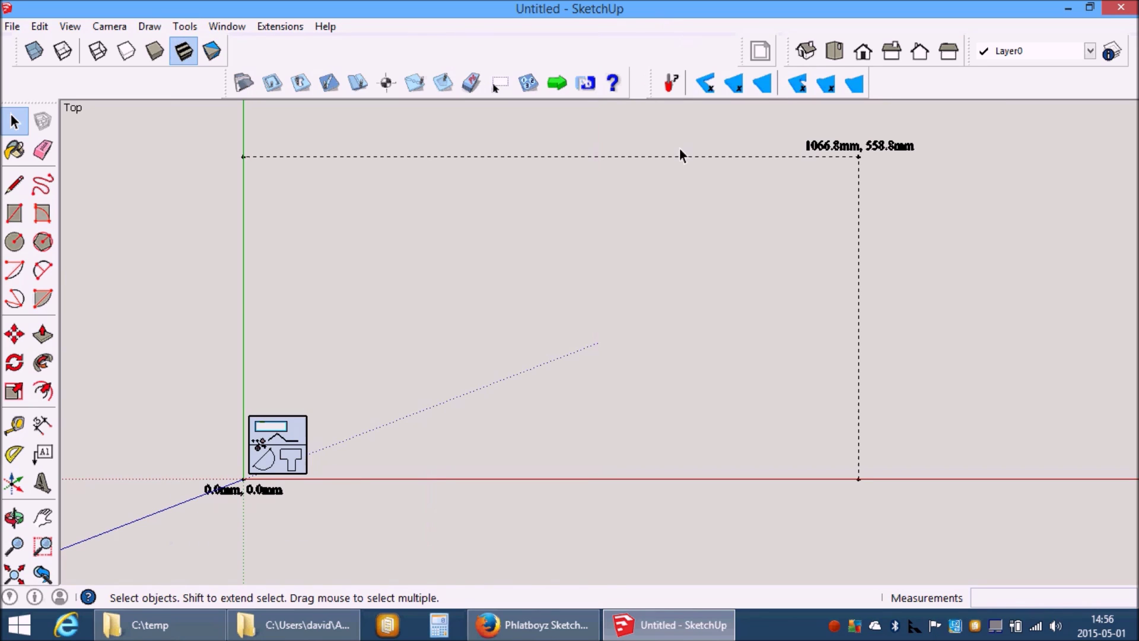
Open the SketchUcam help in the browser and review its introduction, version notes and toolbar reference page
click(613, 88)
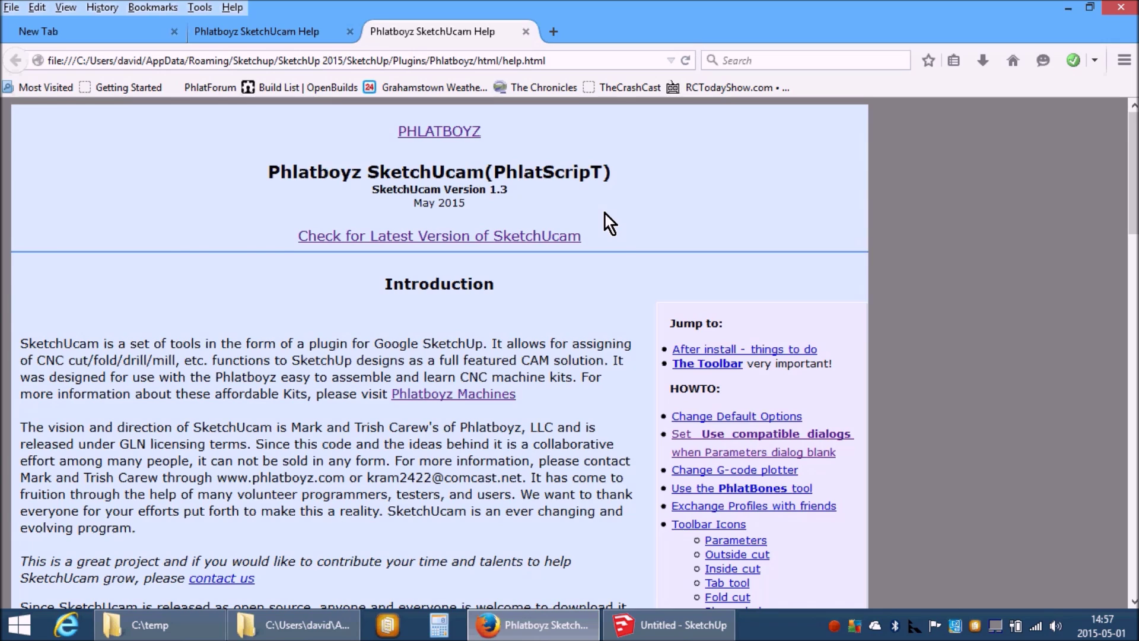
scroll(605, 215, down, 8)
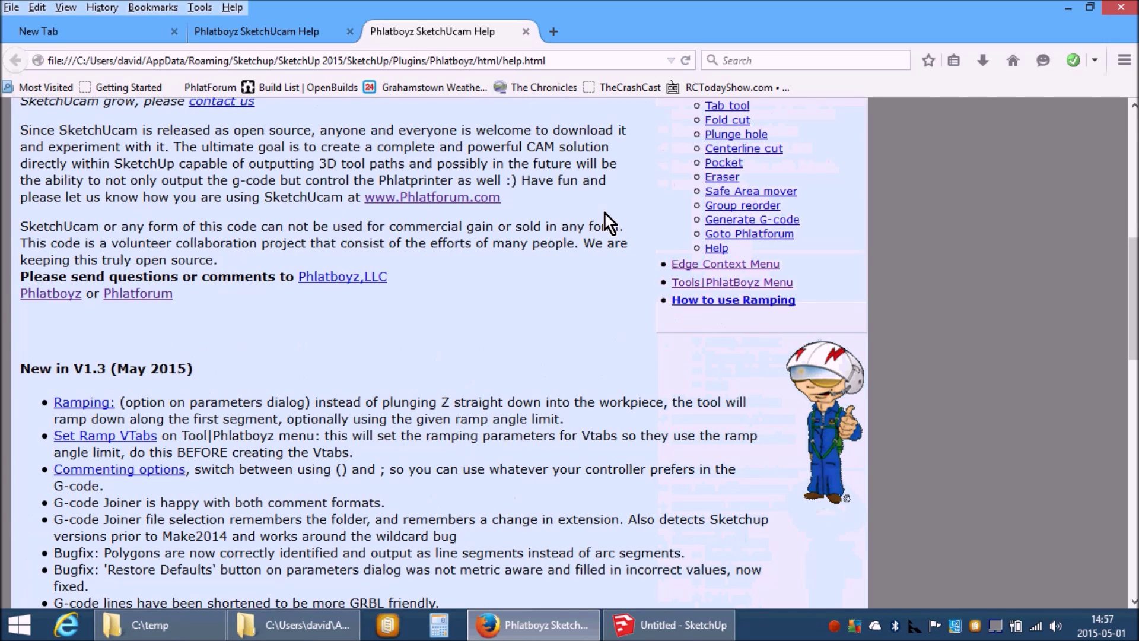
scroll(605, 215, down, 15)
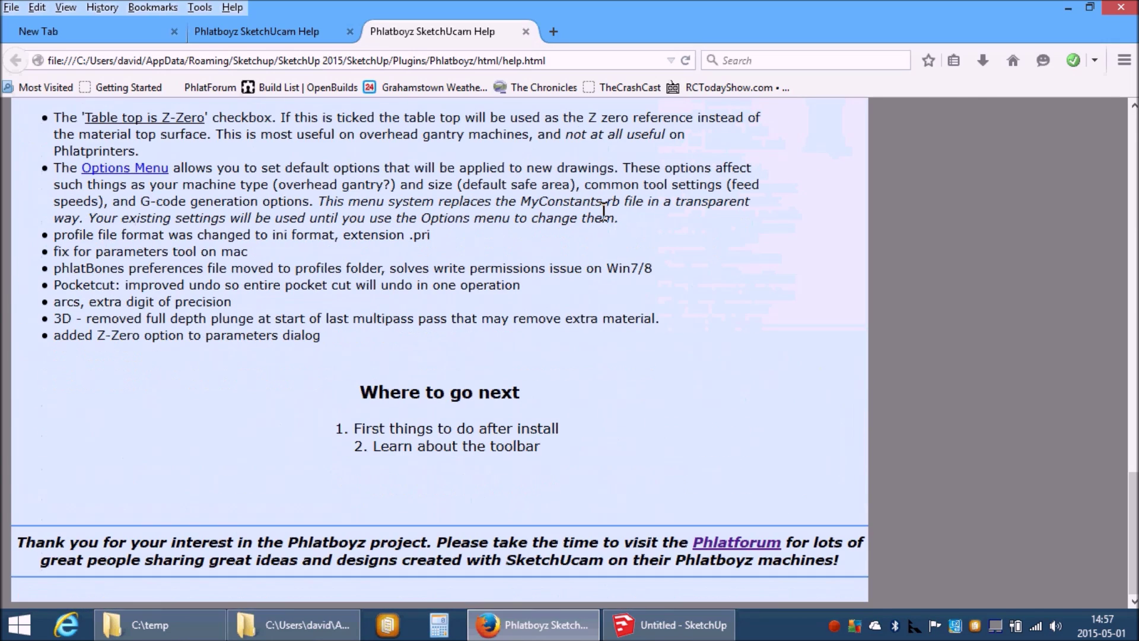
scroll(604, 210, up, 15)
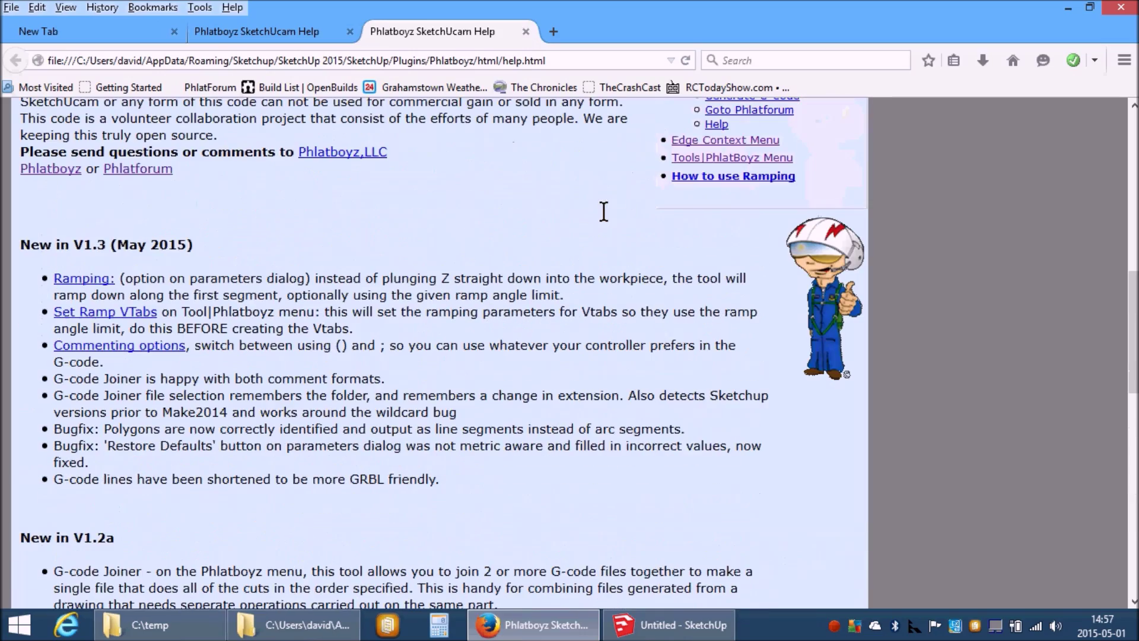
scroll(605, 215, down, 12)
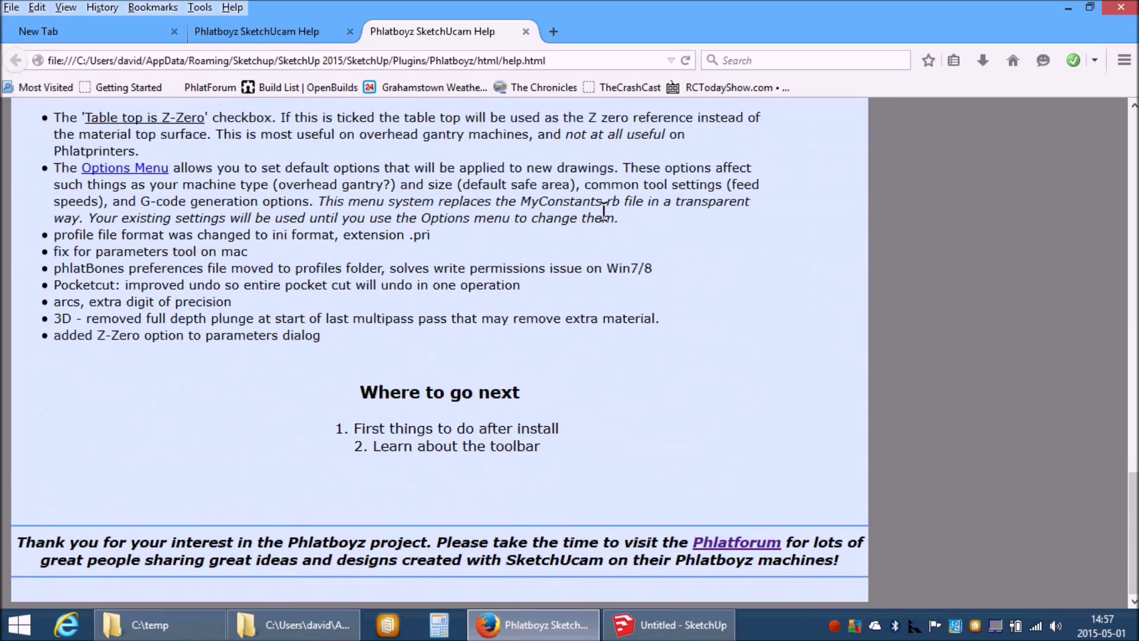
scroll(604, 210, up, 12)
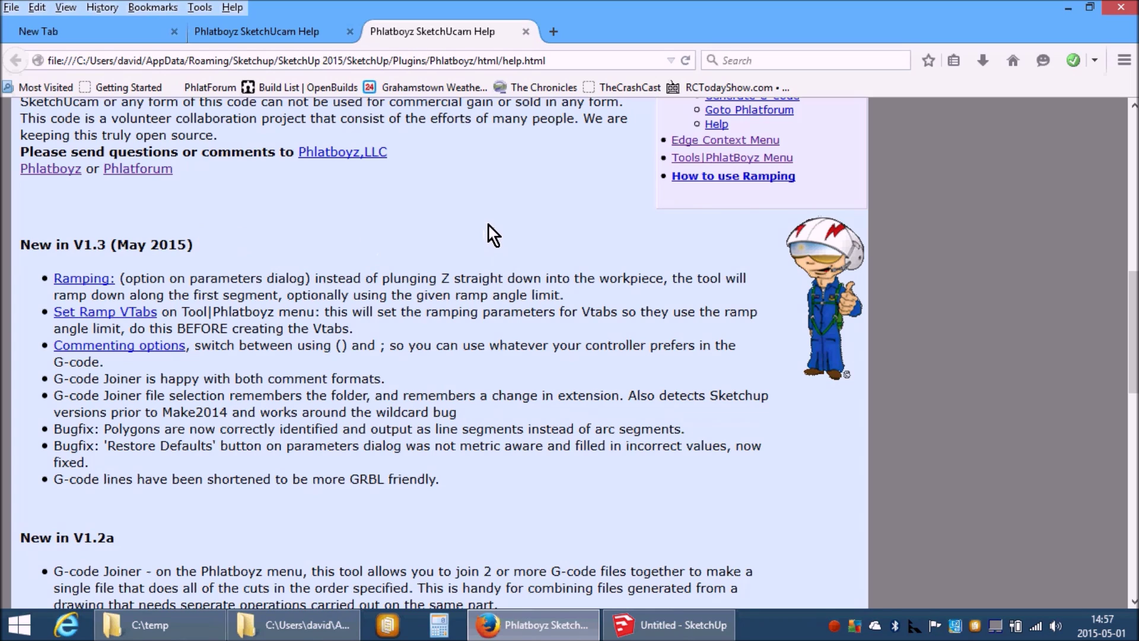
scroll(489, 230, up, 15)
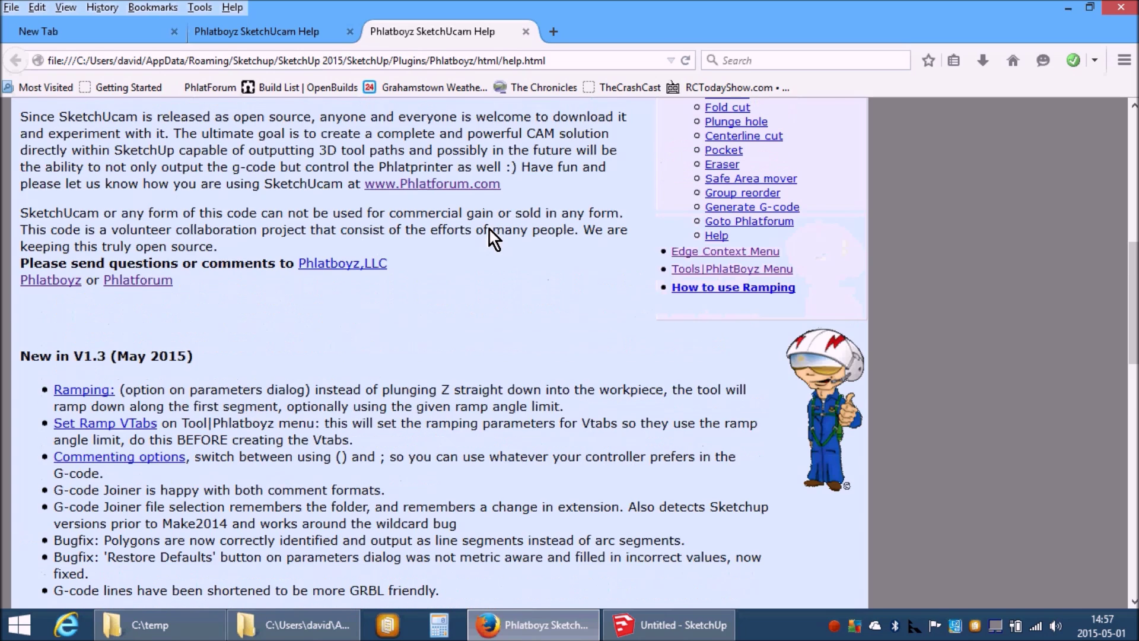
click(720, 335)
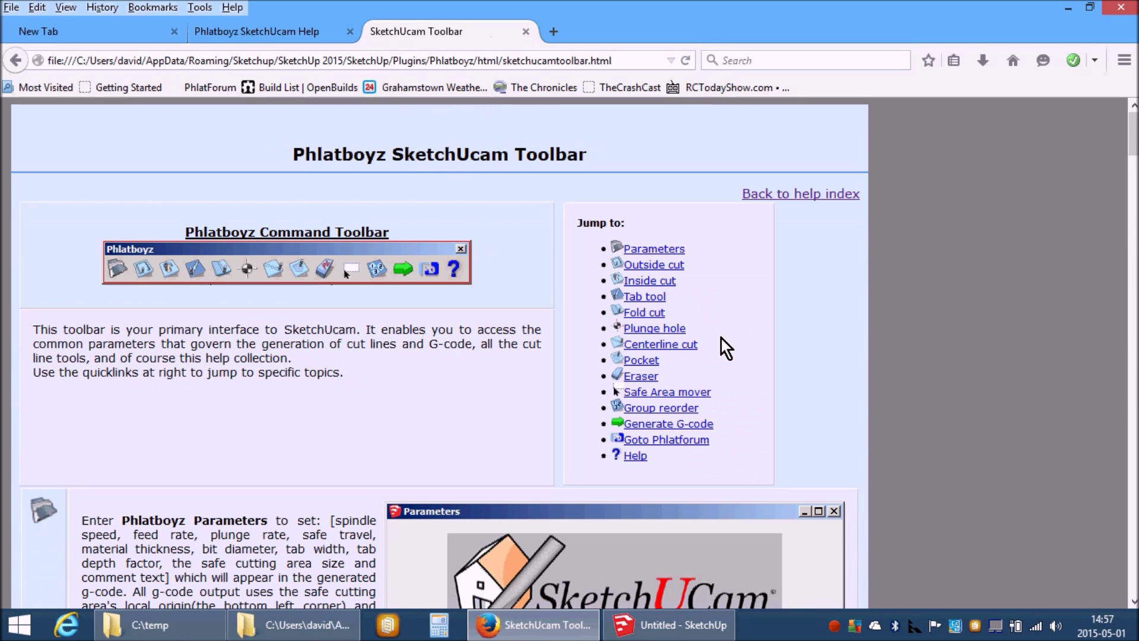
click(17, 61)
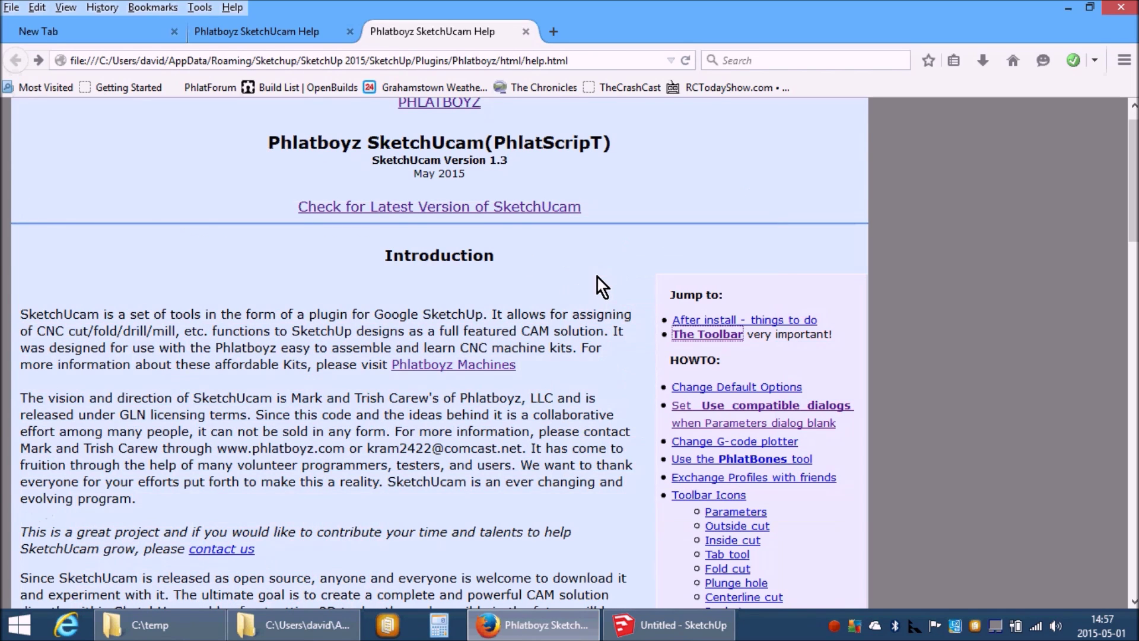
Open the Change Default Options guide and read through its option sections down to File Options
click(734, 388)
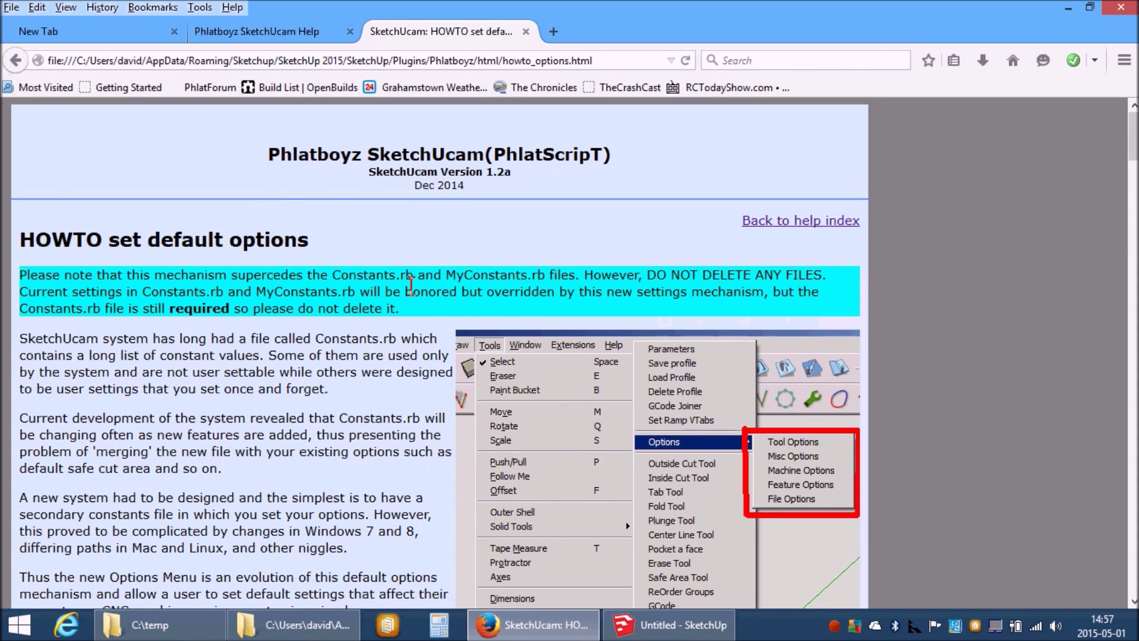
scroll(355, 243, down, 3)
scroll(353, 240, down, 2)
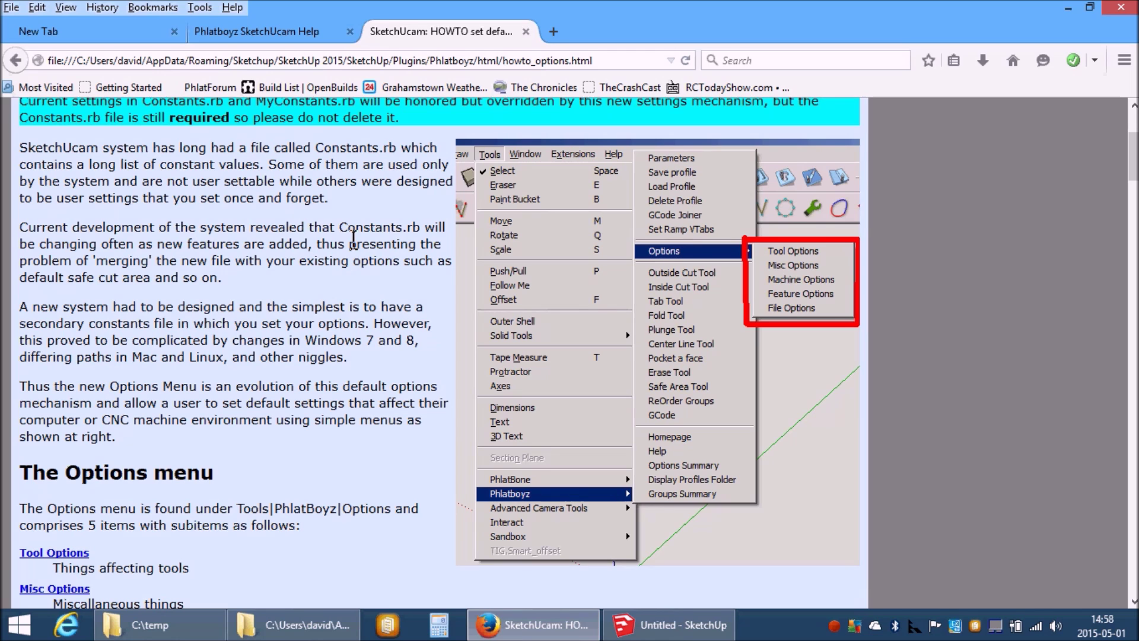
scroll(353, 240, down, 13)
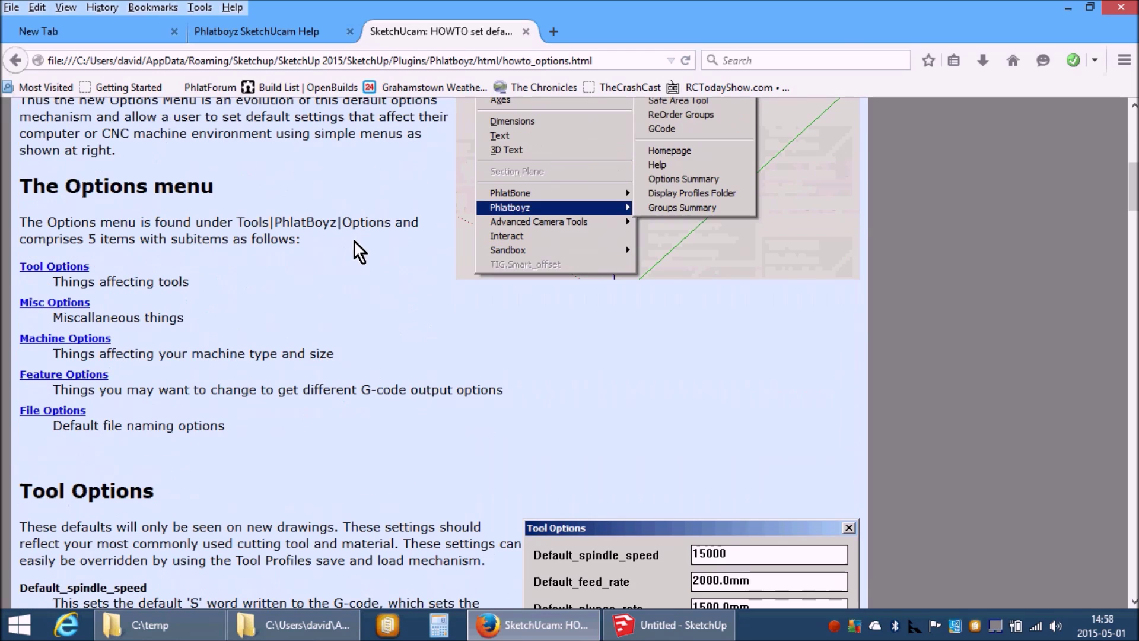
scroll(355, 243, down, 1)
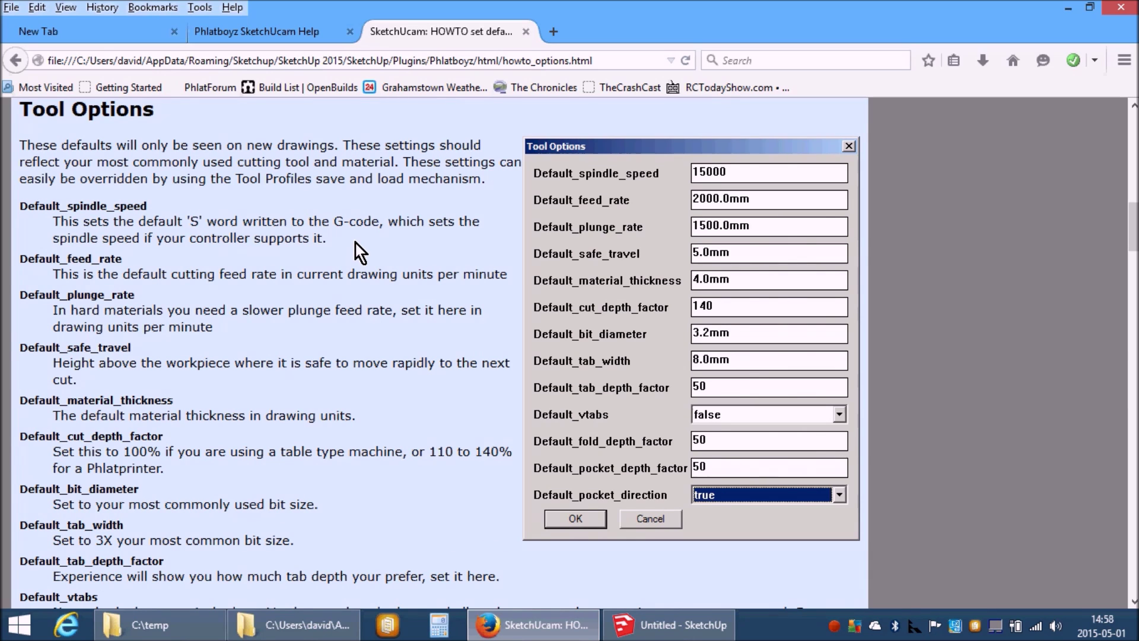
scroll(355, 244, down, 13)
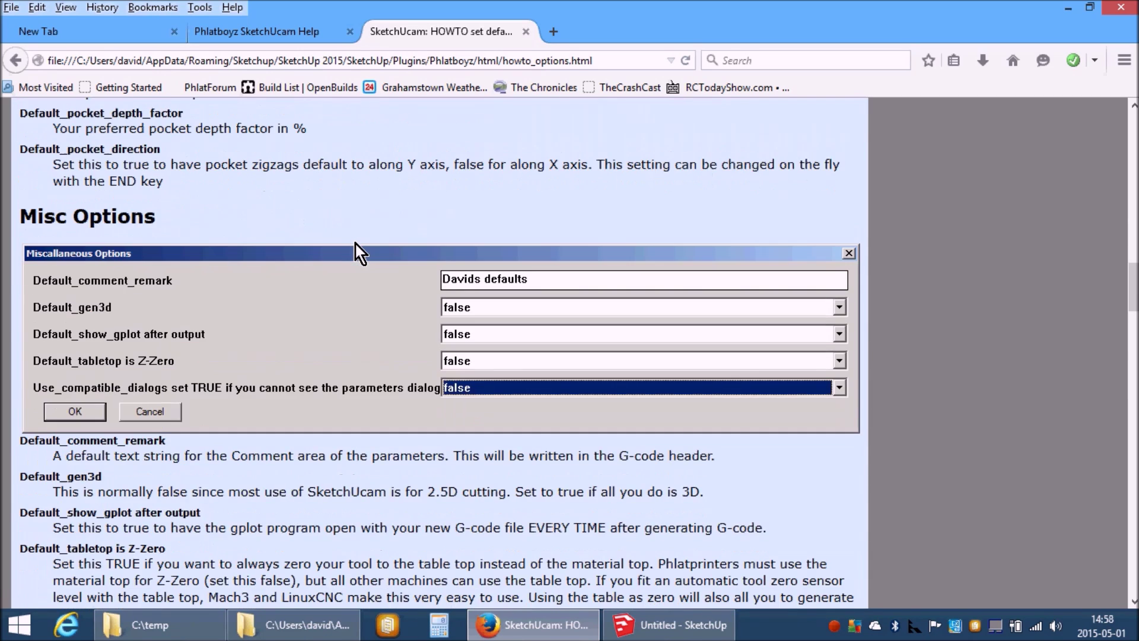
scroll(355, 244, down, 20)
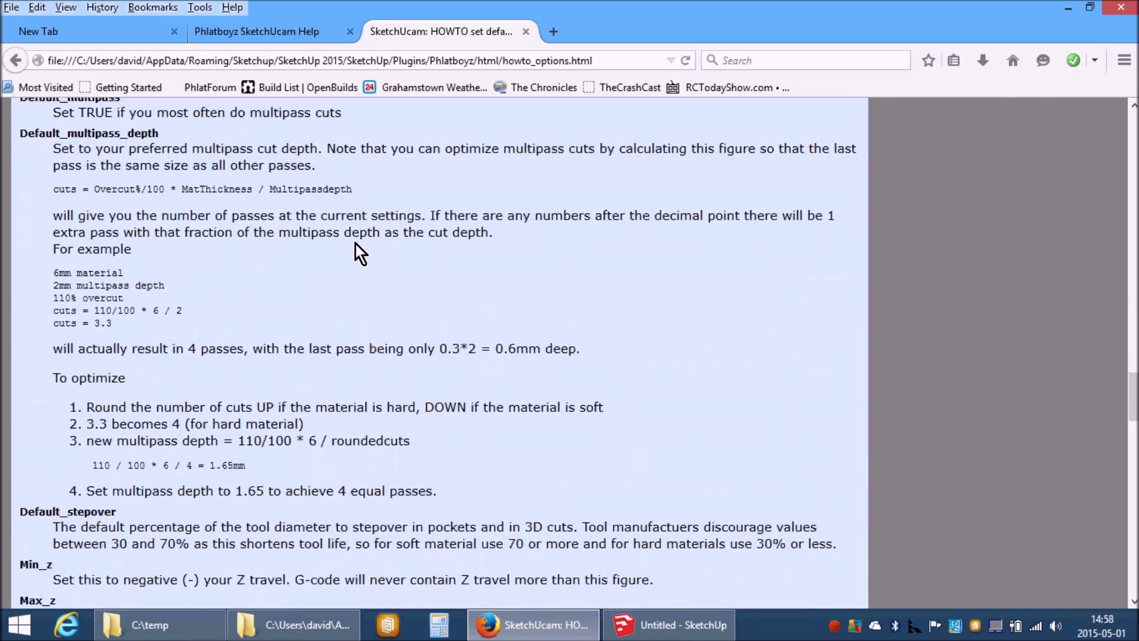
scroll(355, 244, down, 20)
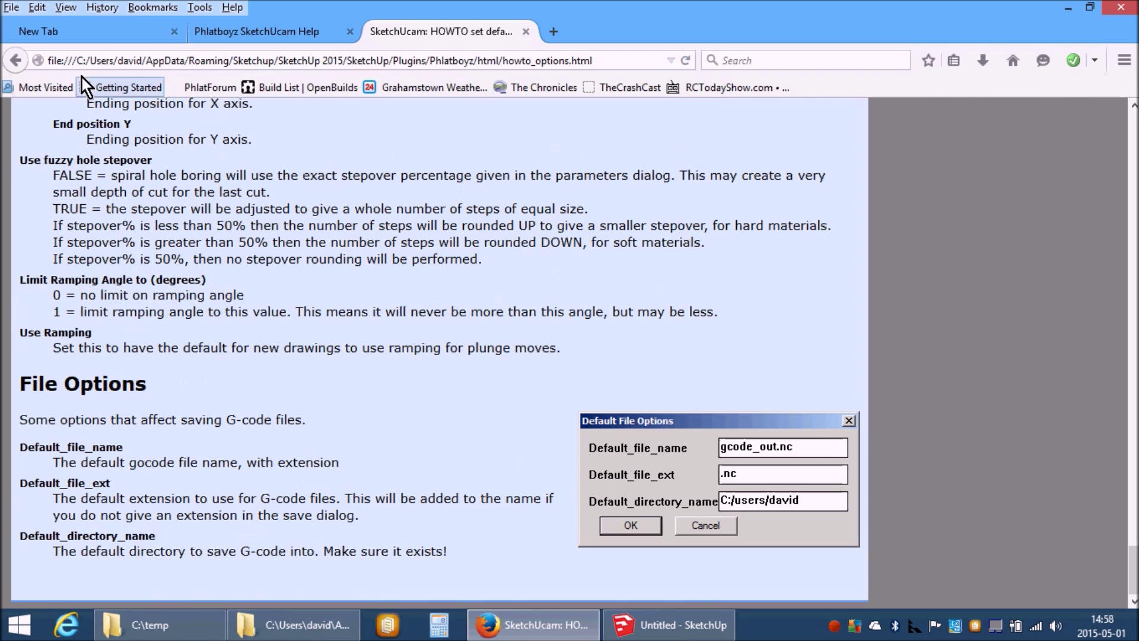
Switch back to SketchUp, cancel the pending CNC file save, and save the model as testfile in the Documents folder
click(652, 625)
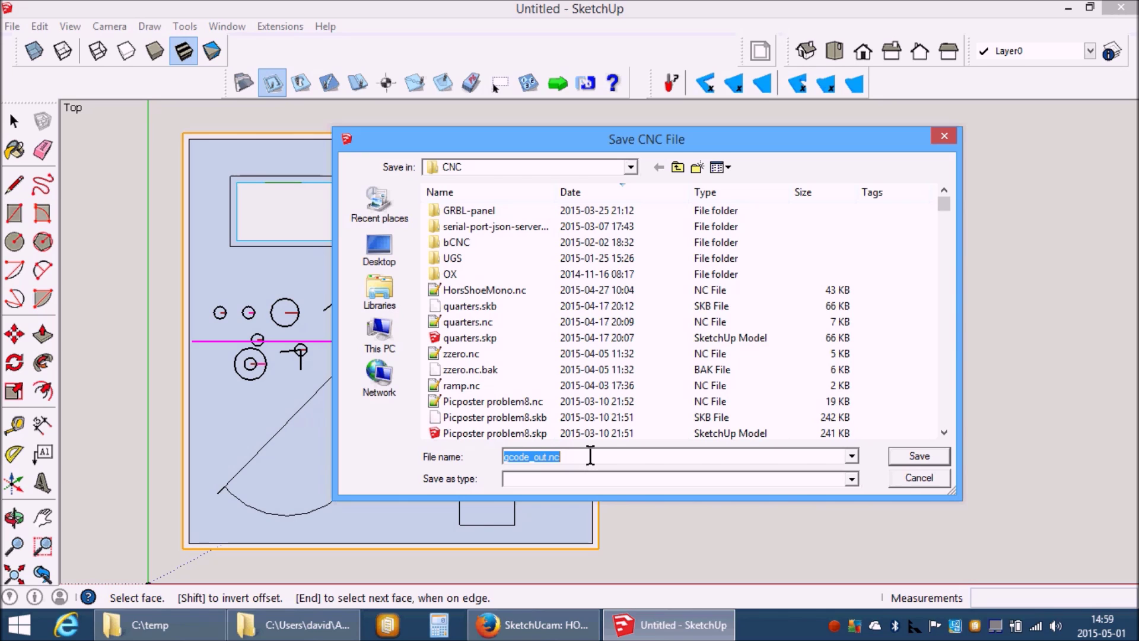
click(919, 481)
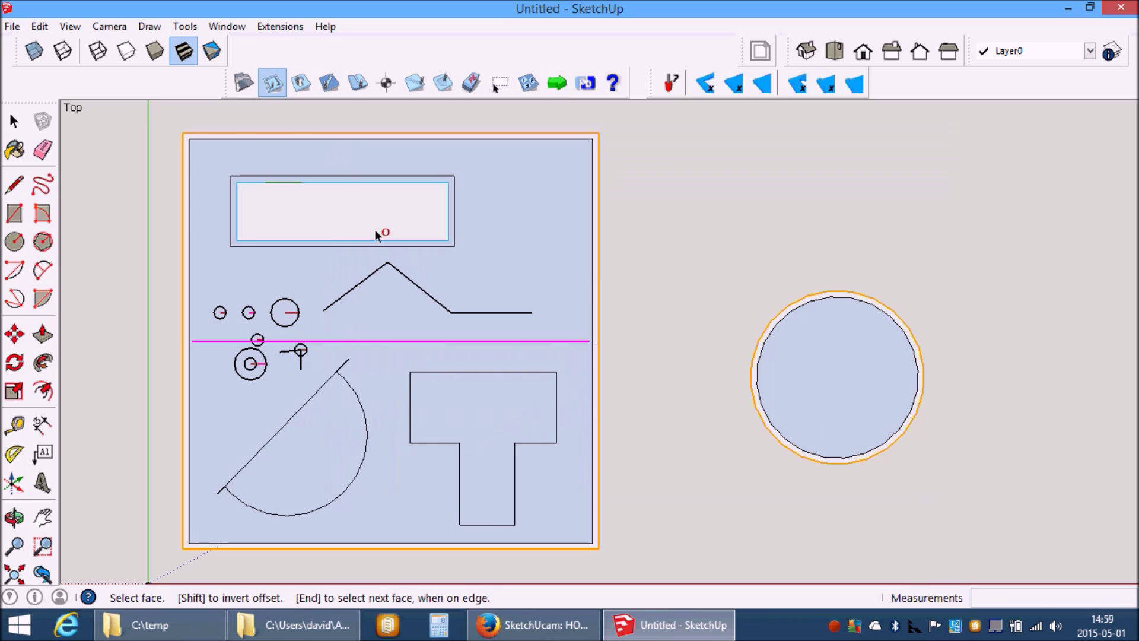
key(ctrl+s)
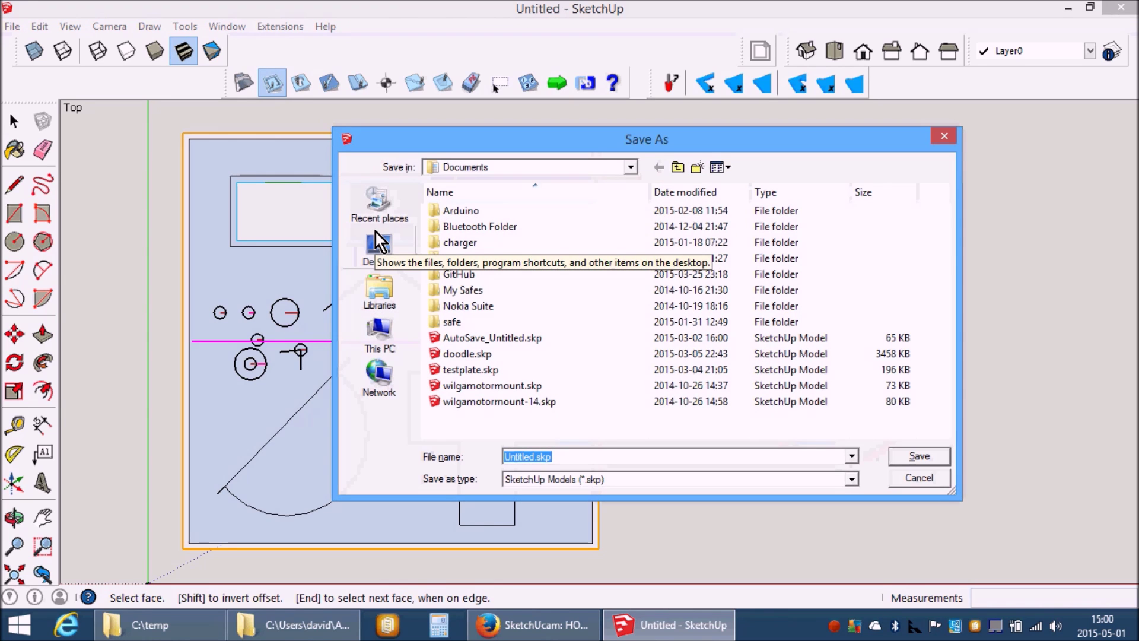
text(test)
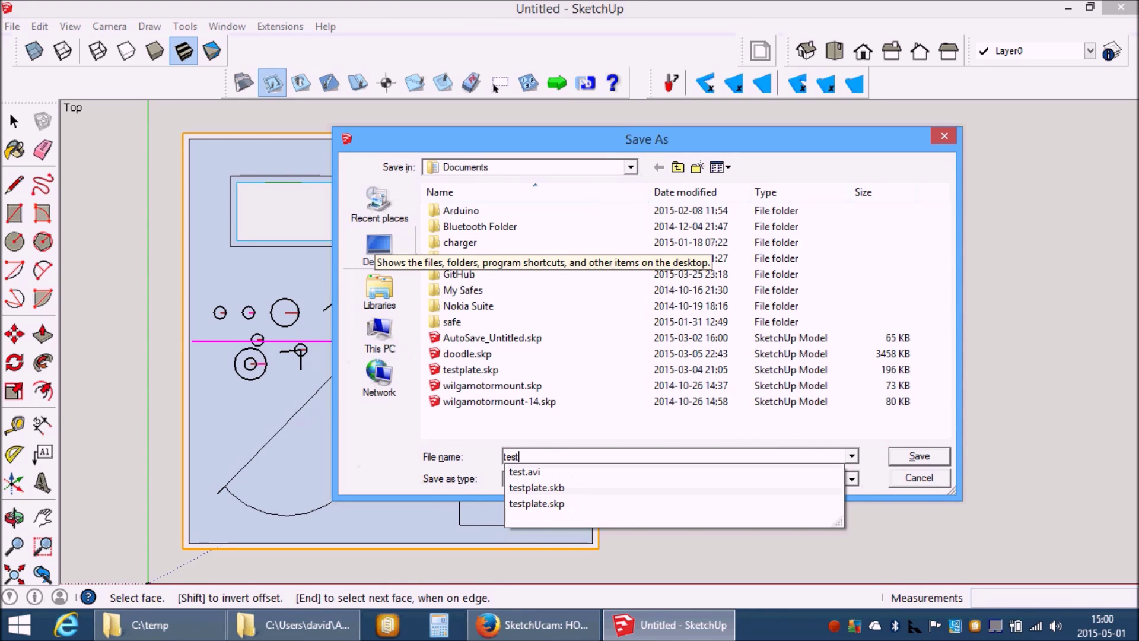
text(file)
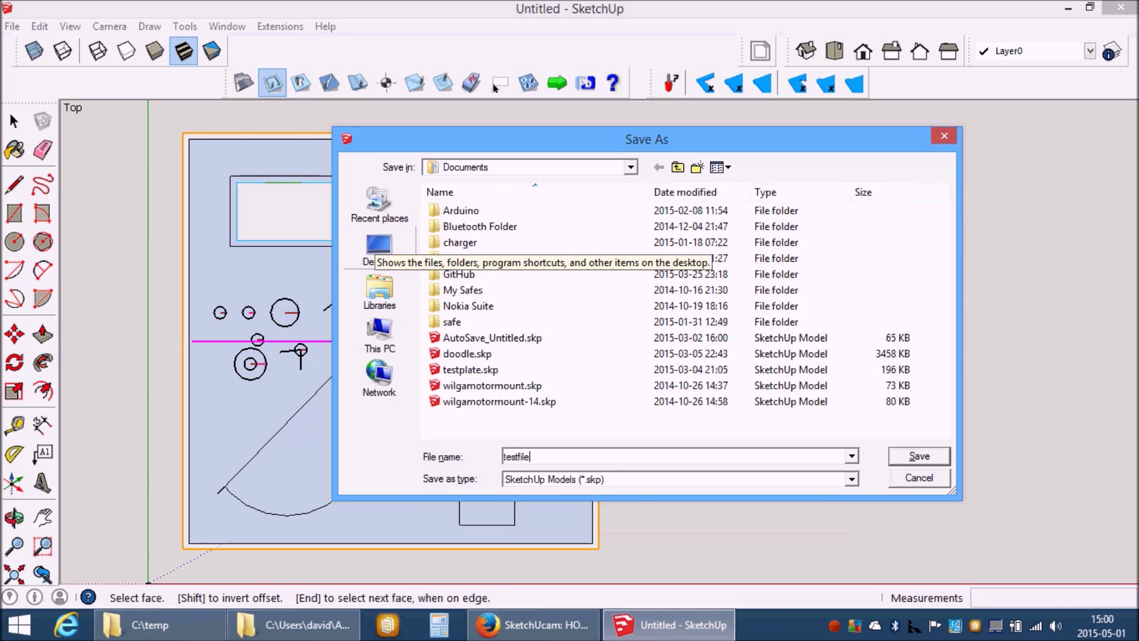
key(Return)
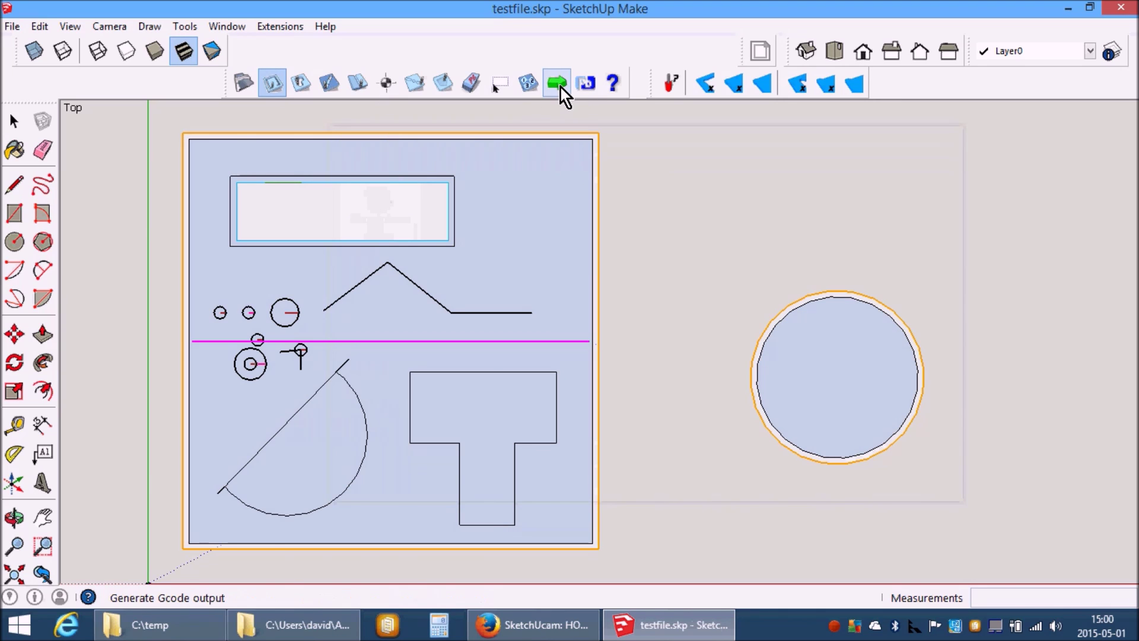
Generate the G-code output and save it as testfile.nc in the CNC folder
click(557, 84)
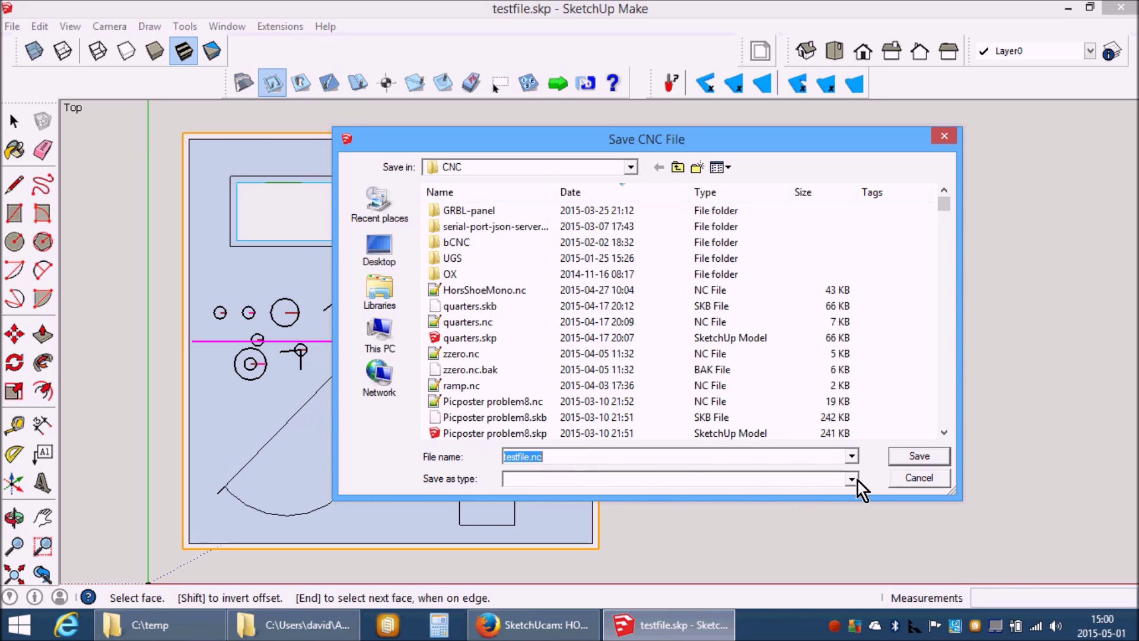
click(925, 459)
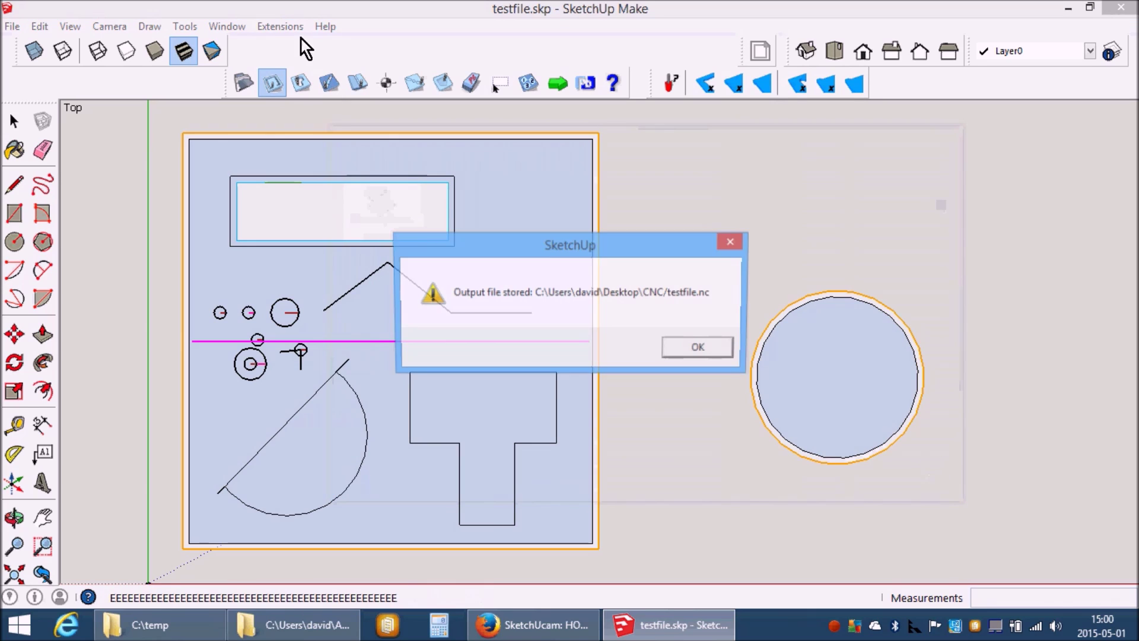
click(689, 348)
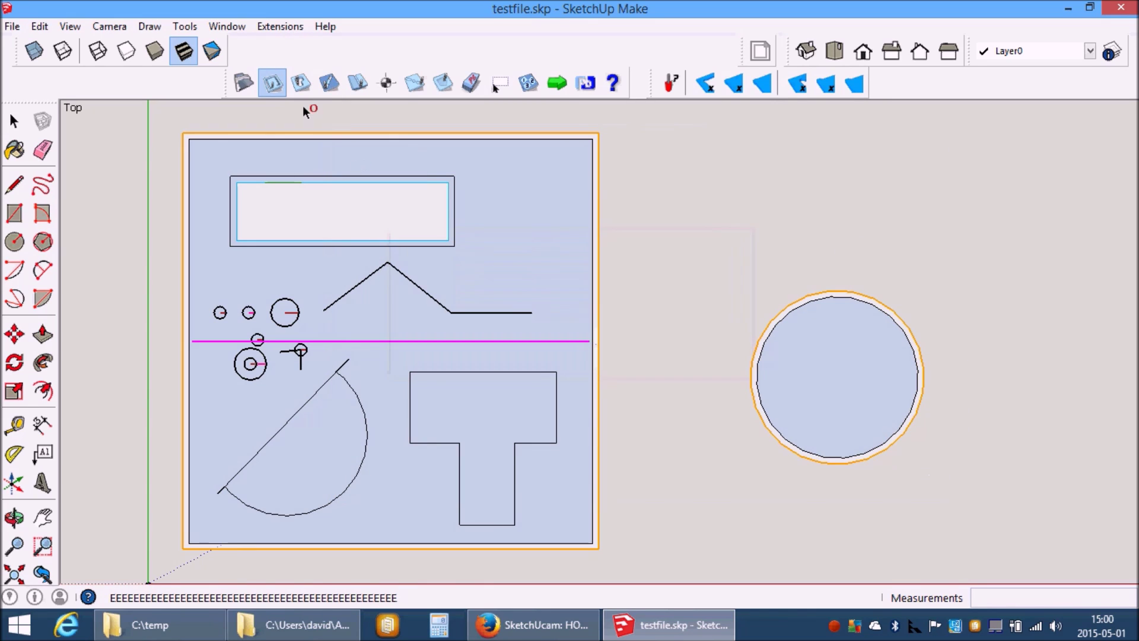
Preview the generated testfile.nc toolpaths in GCode Plotter, inspect them in a tilted close-up view, and close the plotter
click(274, 29)
click(303, 87)
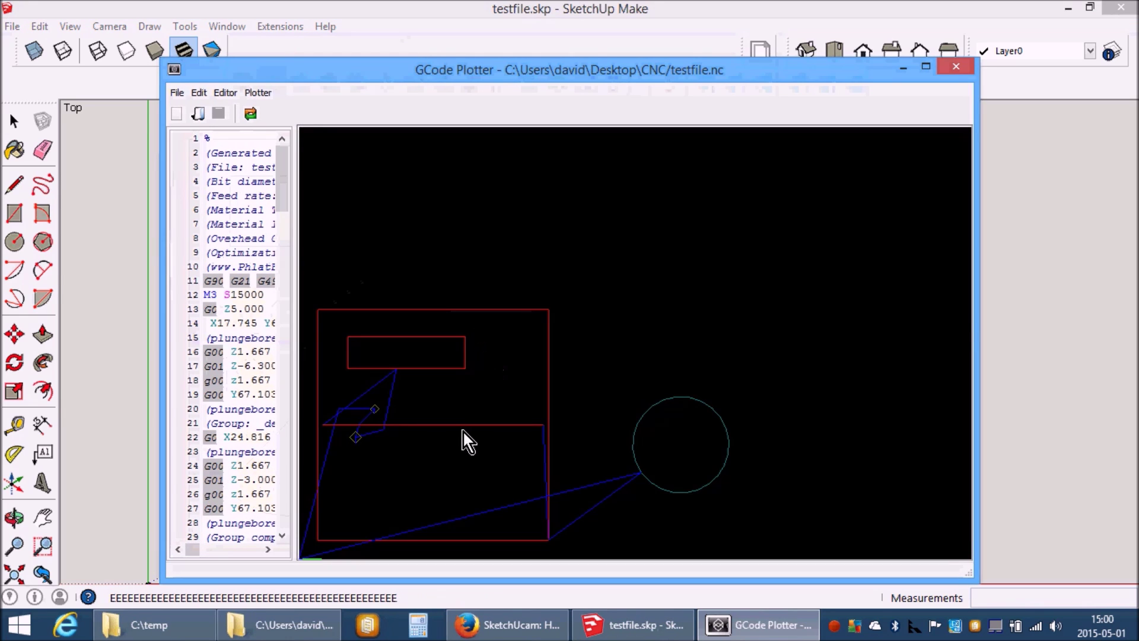
drag(464, 432, 428, 408)
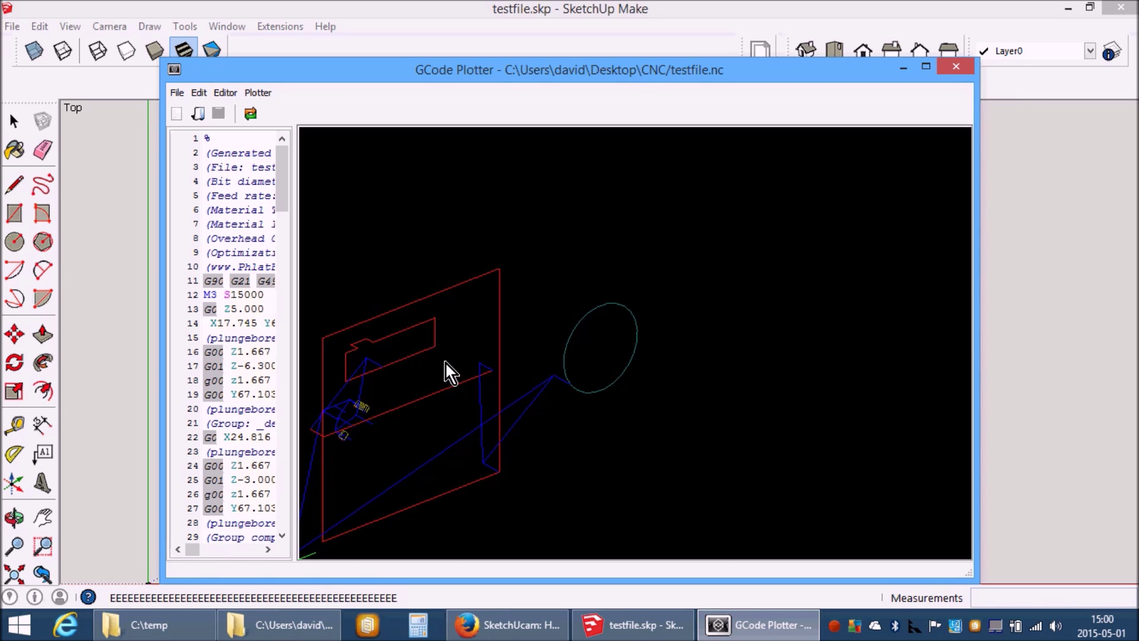
right_drag(341, 432, 372, 353)
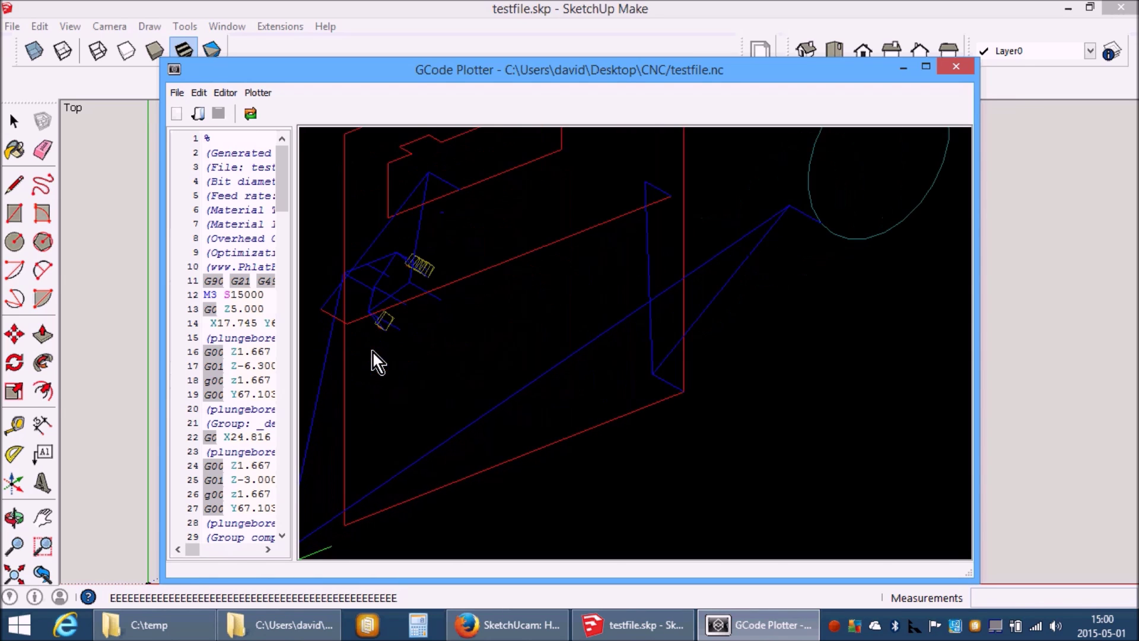
click(954, 70)
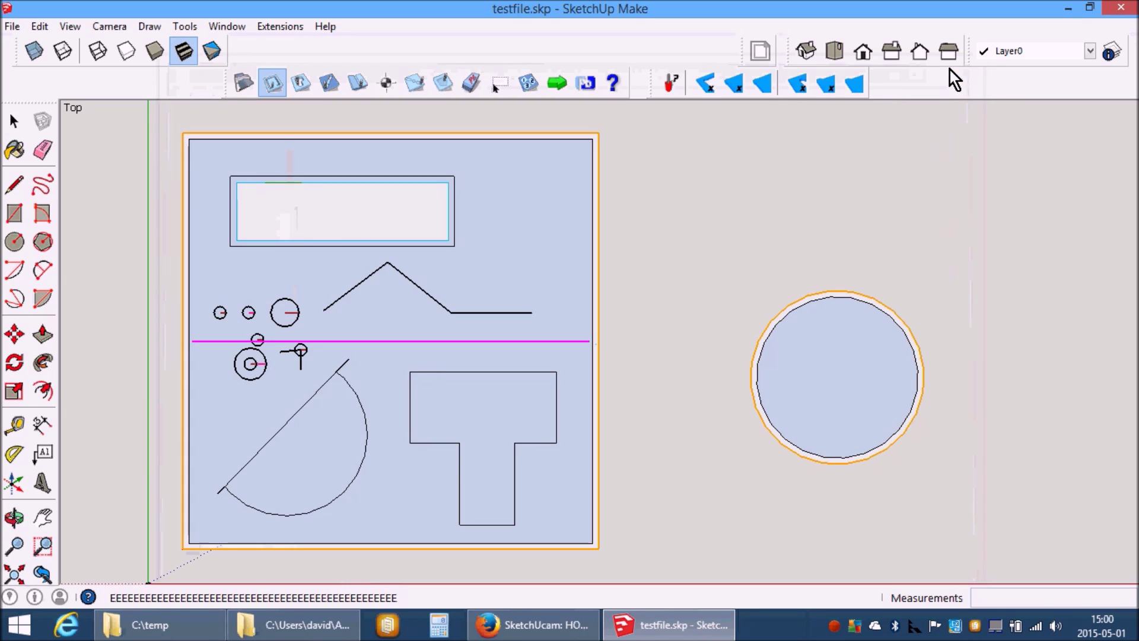
Open the SketchUcam help in the browser and read the PhlatBones tool guide through to the tBone Single section
click(618, 88)
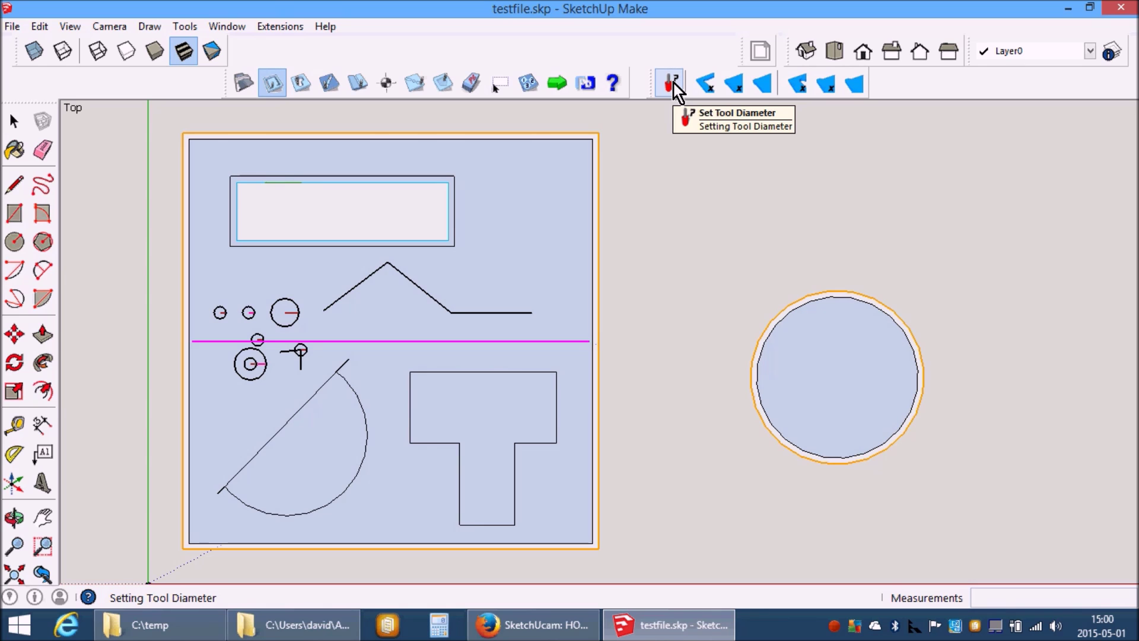
click(613, 85)
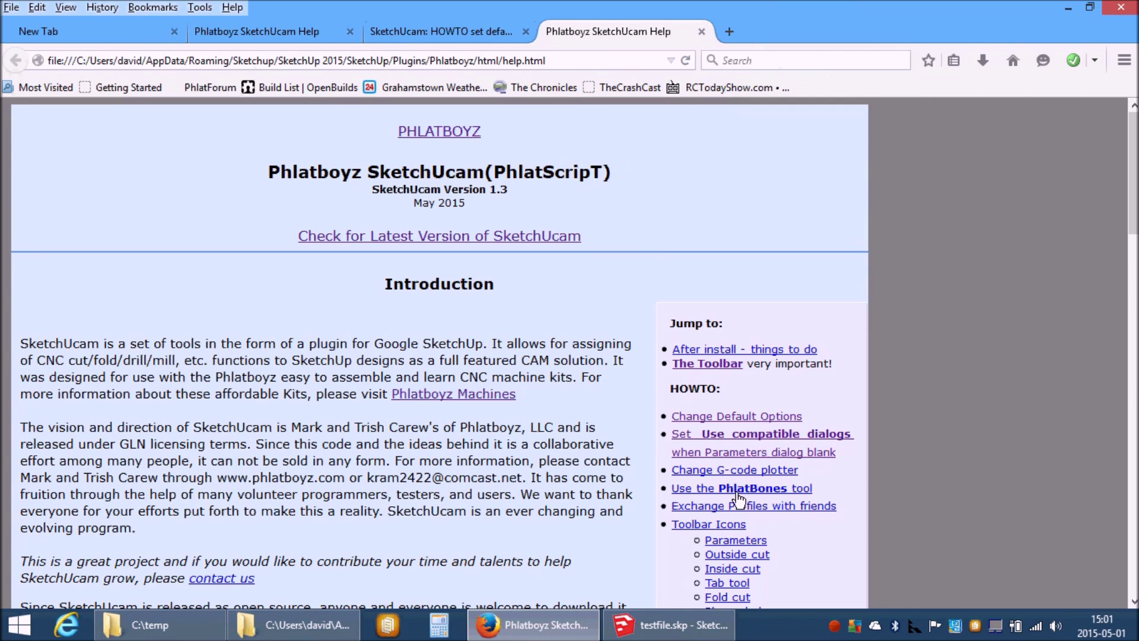
click(736, 490)
scroll(469, 299, down, 10)
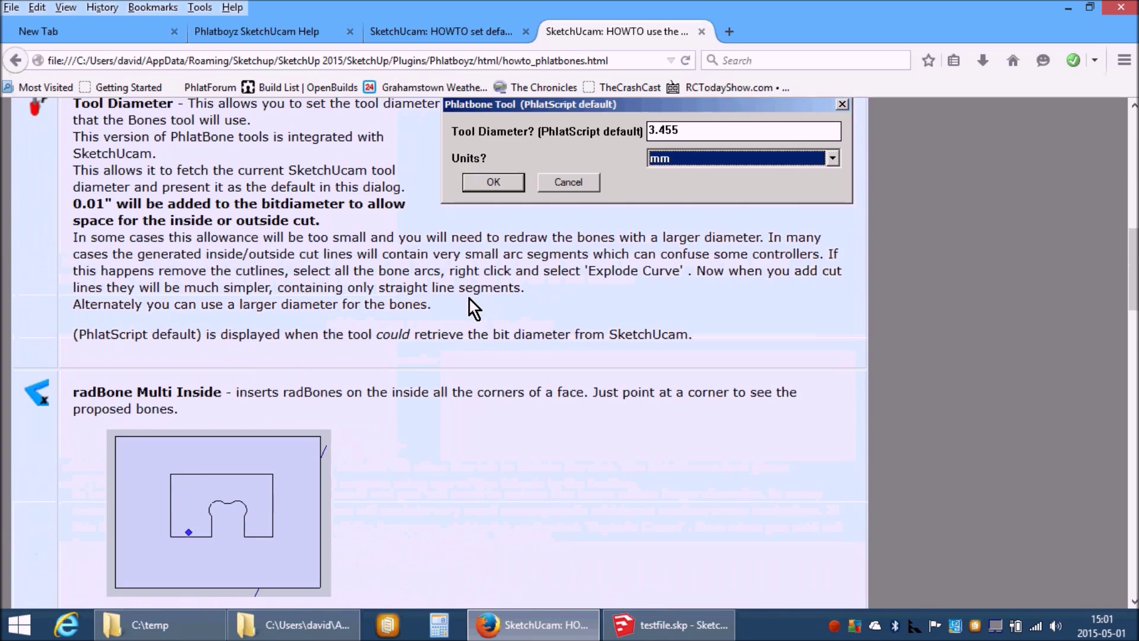
scroll(468, 299, down, 15)
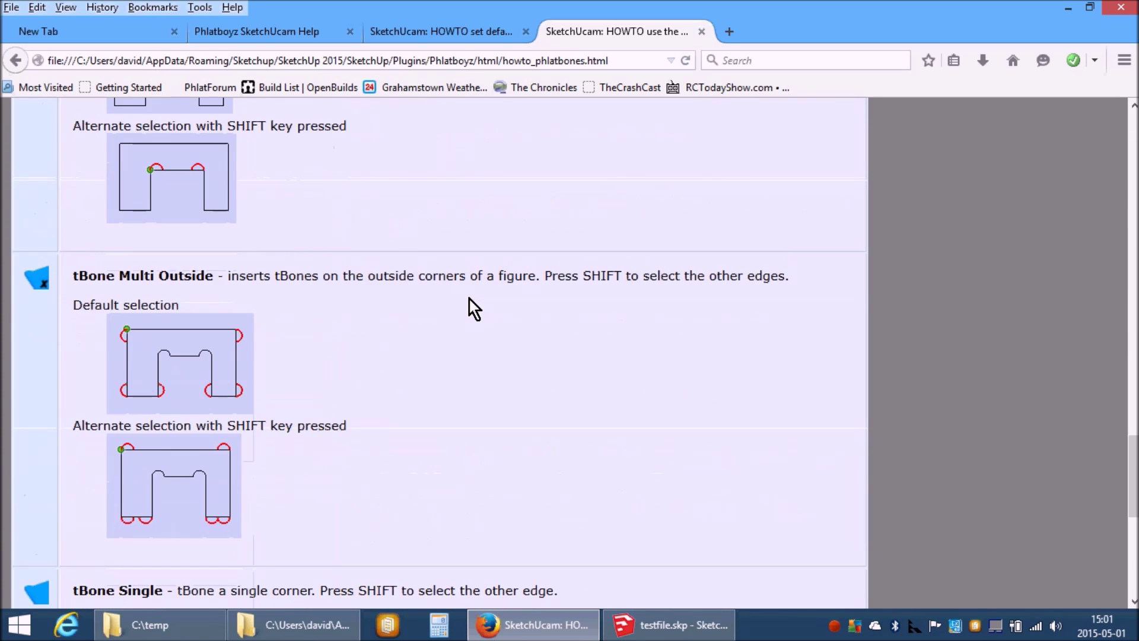
scroll(469, 299, down, 7)
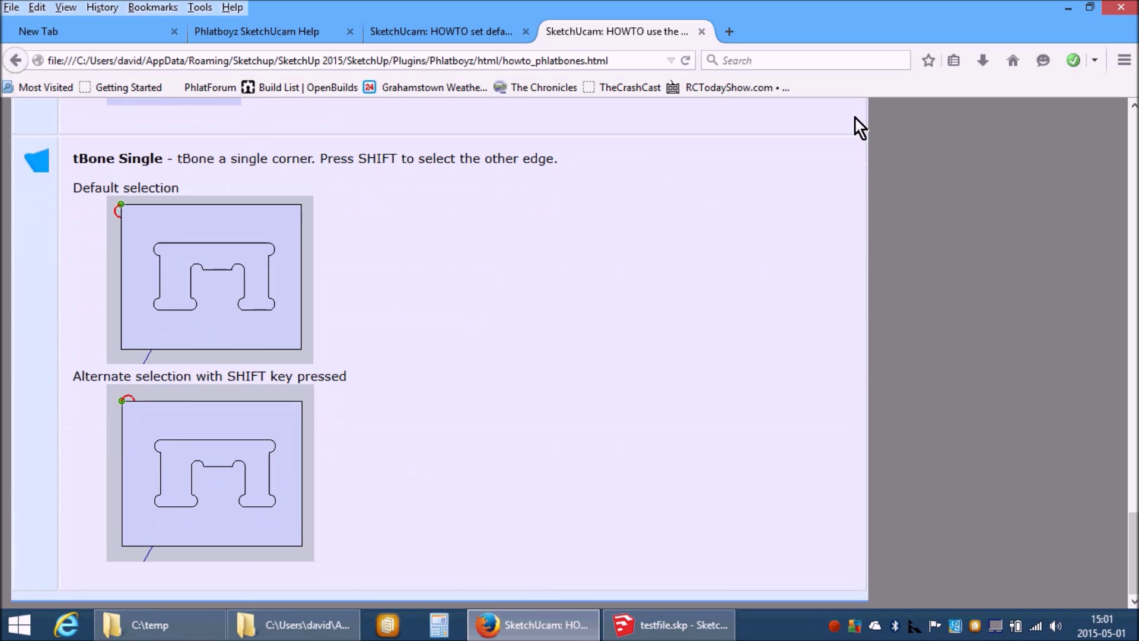
Switch back to SketchUp and set the Phlatbone tool diameter to 3.255 with mm units
click(672, 634)
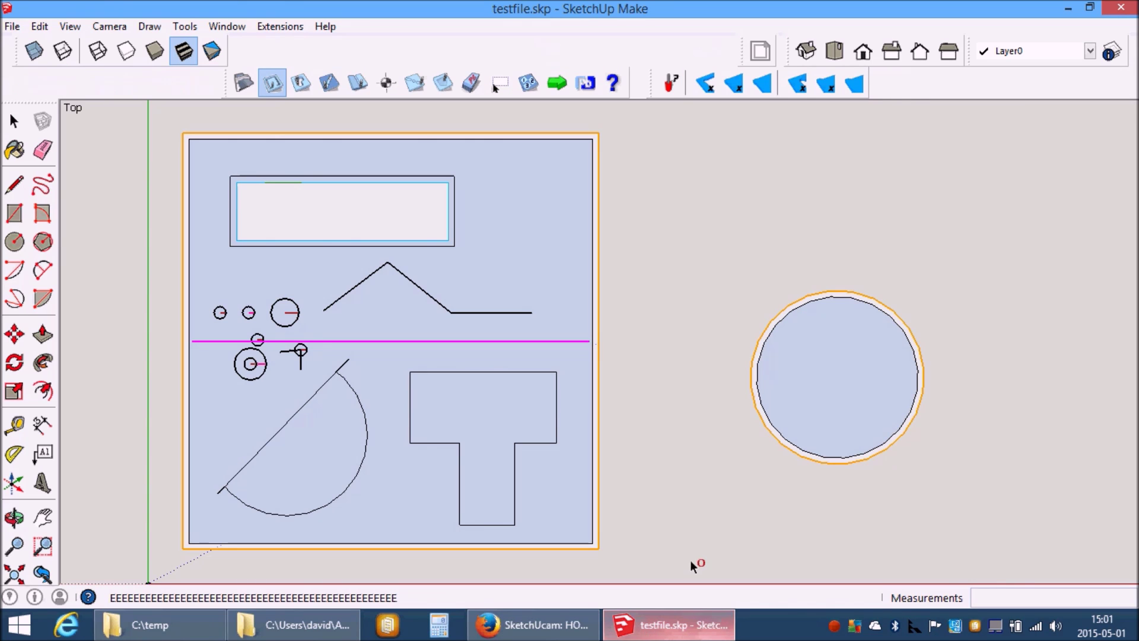
click(672, 84)
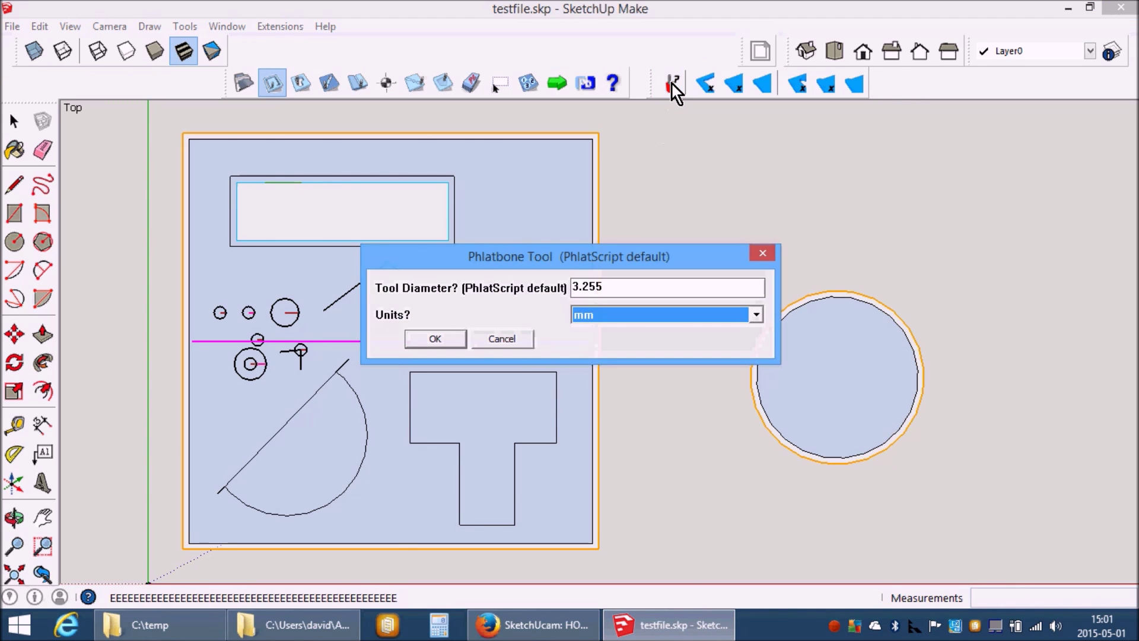
click(444, 343)
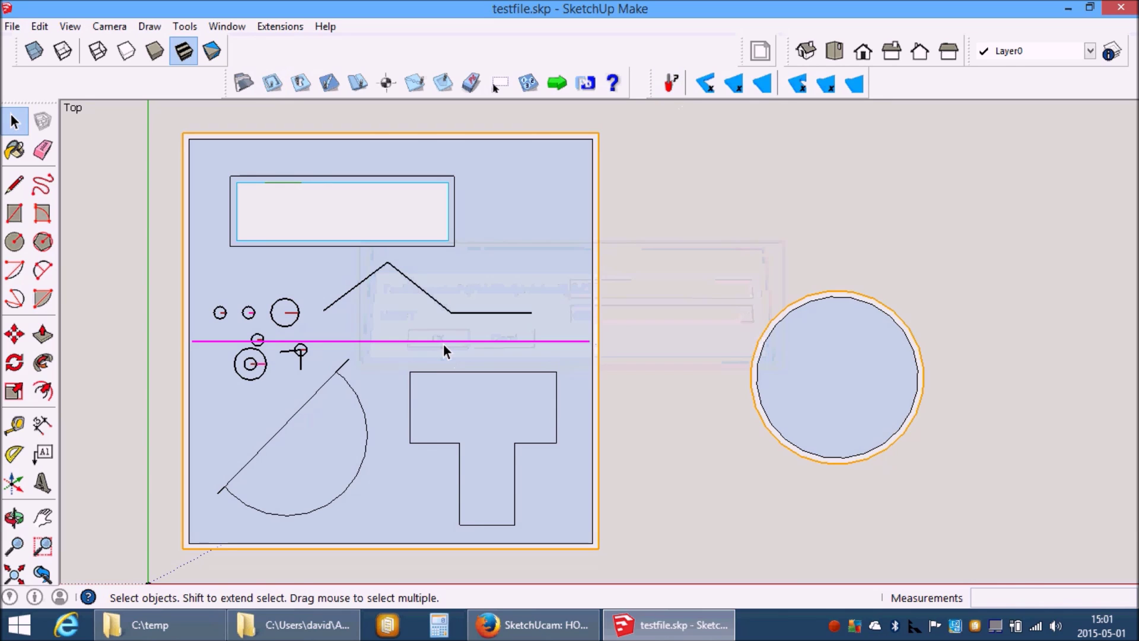